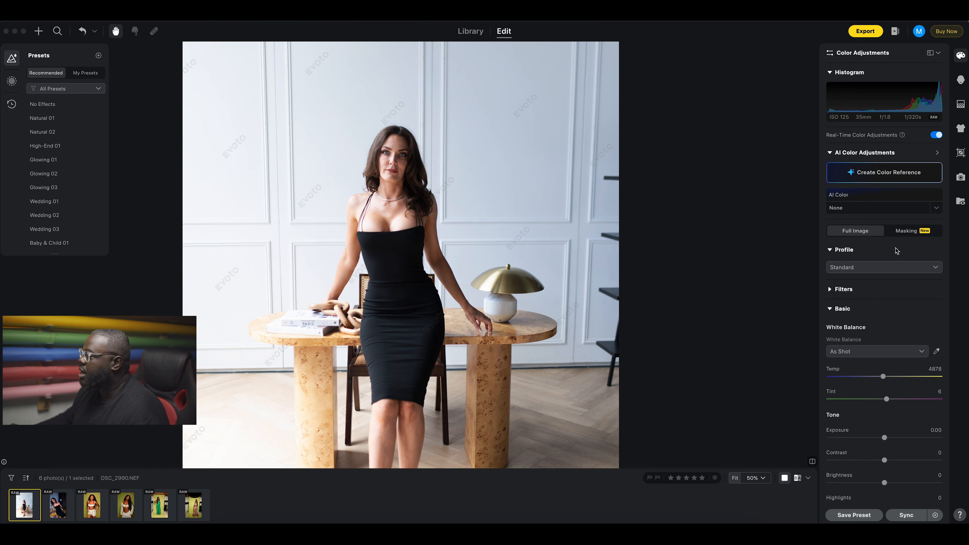
Open the Color Match side panel from AI Color Adjustments, showing reference looks beside the portrait.
{"action": "scroll", "coordinate": [896, 251], "scroll_direction": "down", "scroll_amount": 10}
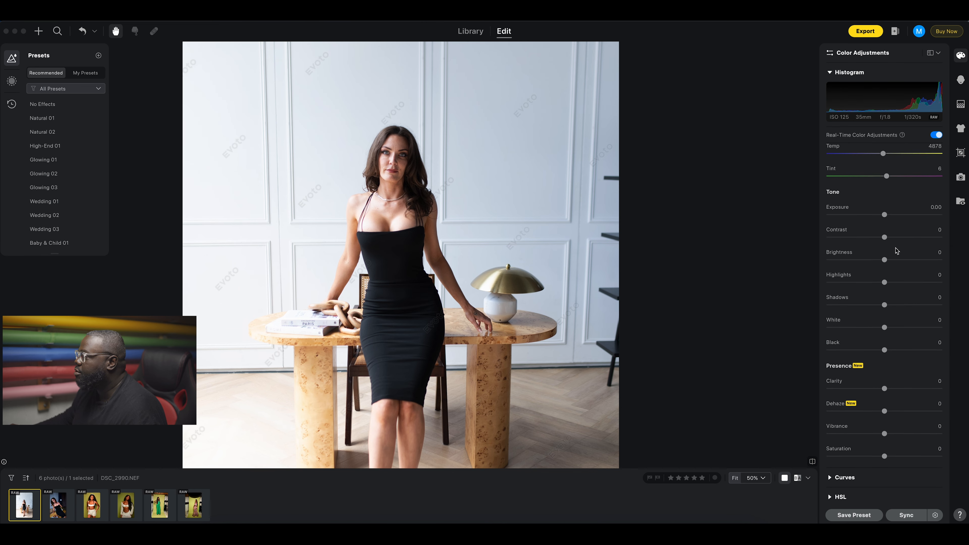
{"action": "scroll", "coordinate": [897, 251], "scroll_direction": "down", "scroll_amount": 3}
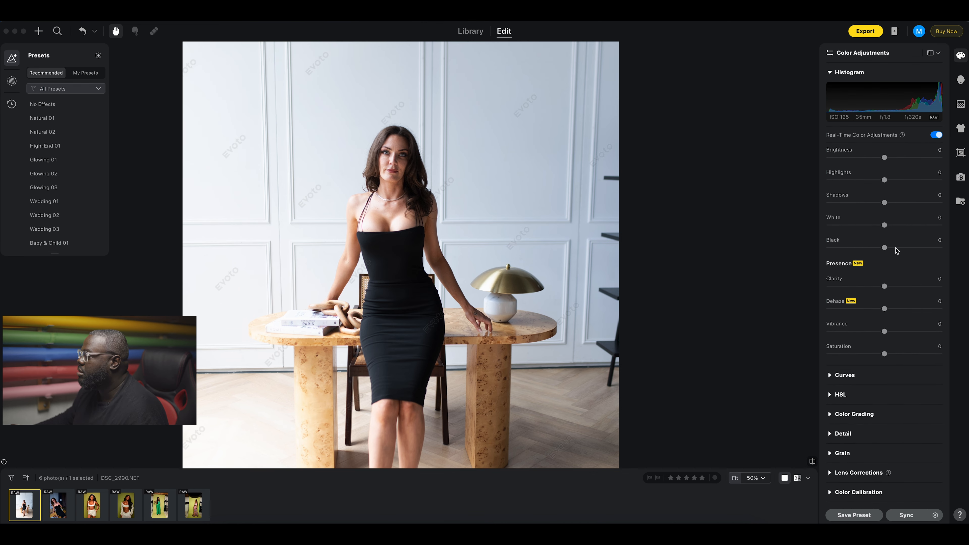
{"action": "scroll", "coordinate": [896, 251], "scroll_direction": "up", "scroll_amount": 13}
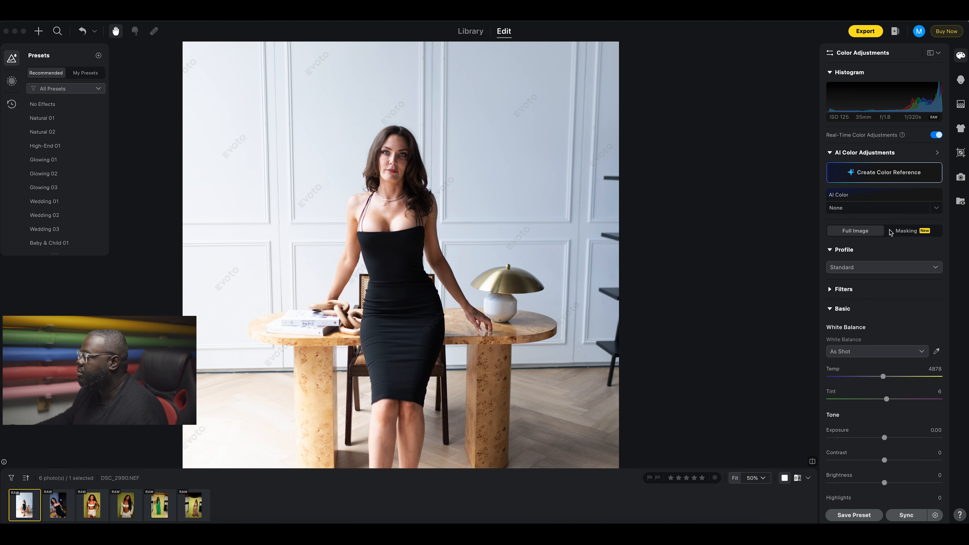
{"action": "left_click", "coordinate": [937, 154]}
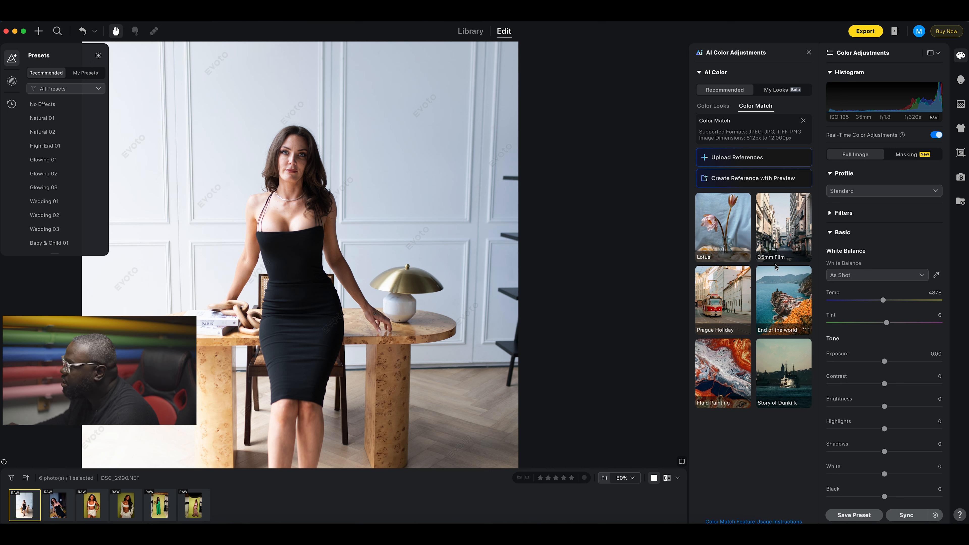
{"action": "left_click", "coordinate": [730, 242]}
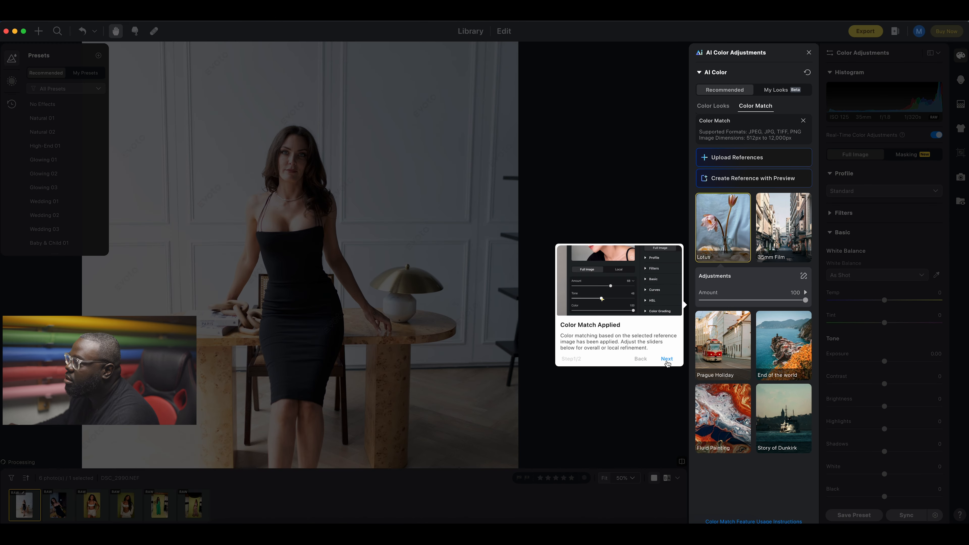
{"action": "left_click", "coordinate": [668, 360]}
{"action": "left_click", "coordinate": [905, 496]}
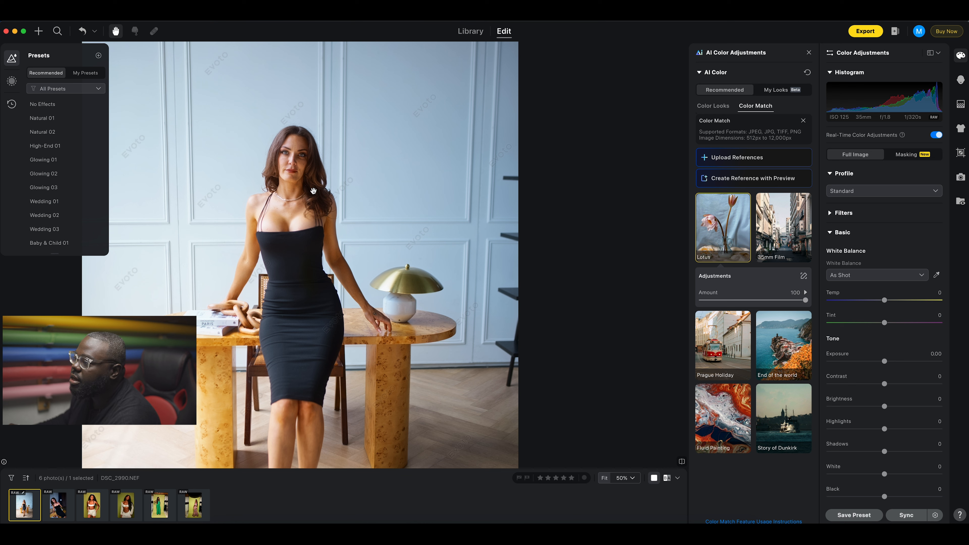
{"action": "left_click_drag", "start_coordinate": [805, 301], "coordinate": [701, 302]}
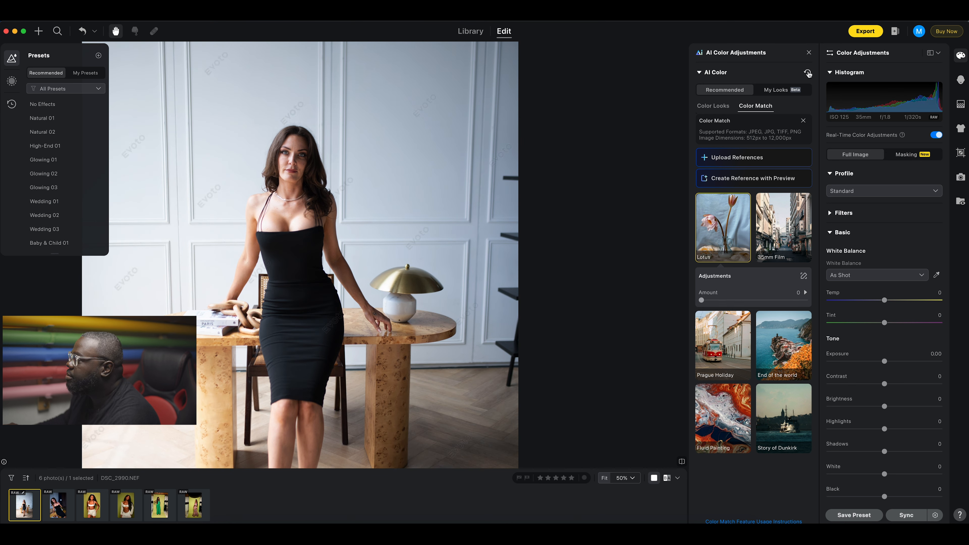
{"action": "left_click", "coordinate": [808, 74]}
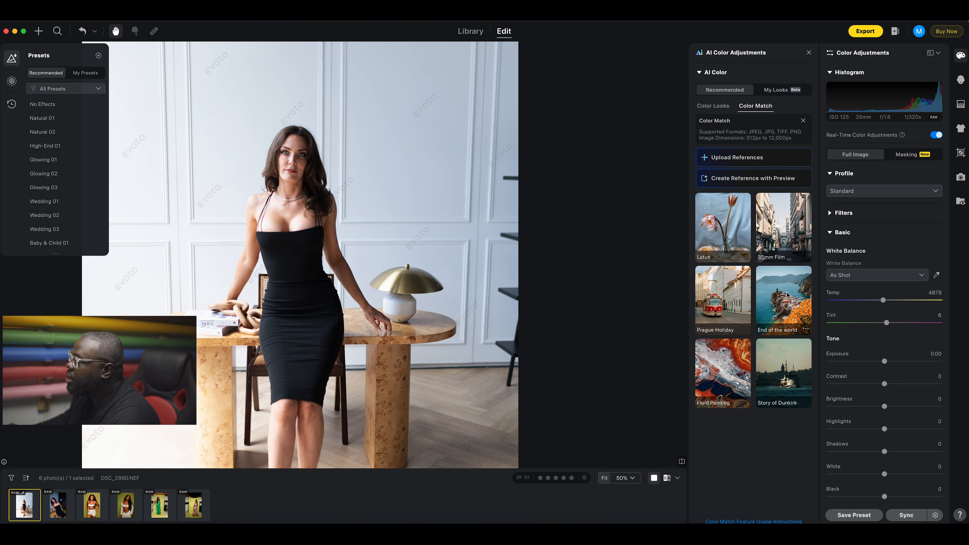
{"action": "left_click", "coordinate": [784, 241]}
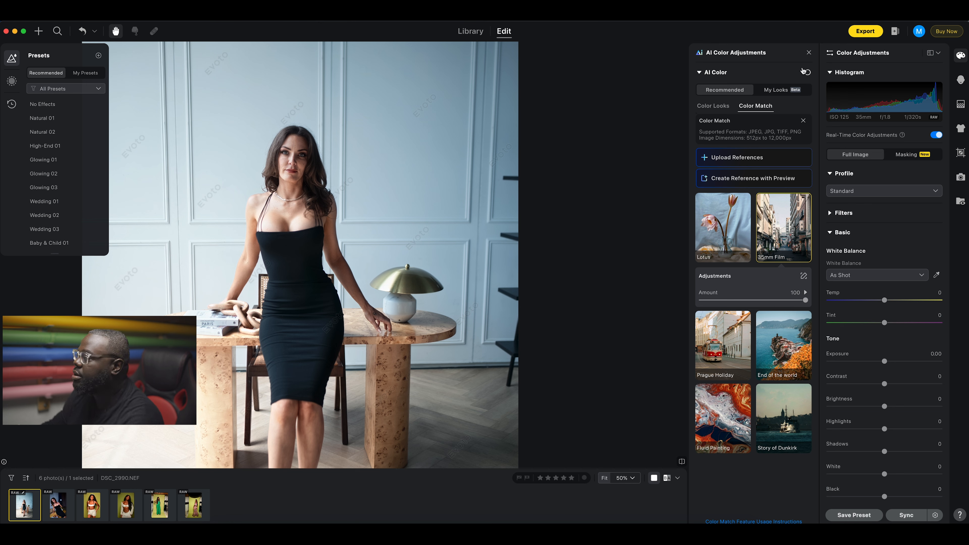
{"action": "left_click", "coordinate": [807, 73]}
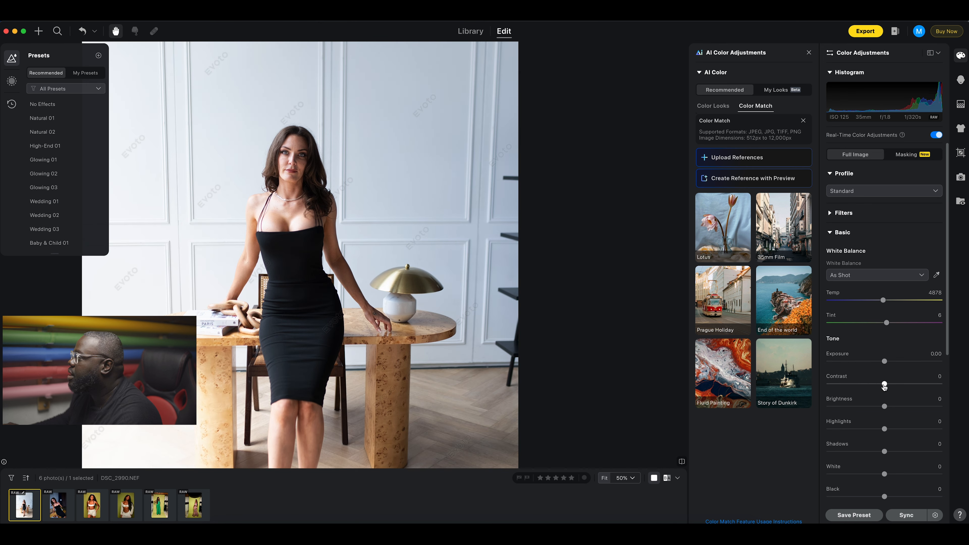
Set Contrast to 34, Highlights to -60 and Shadows to 13 in Basic > Tone.
{"action": "left_click_drag", "start_coordinate": [883, 385], "coordinate": [903, 385]}
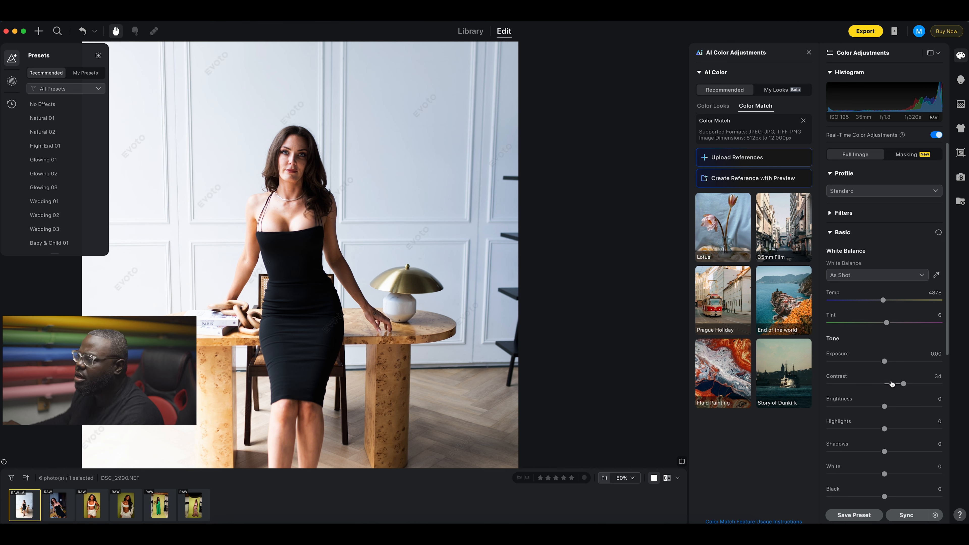
{"action": "left_click_drag", "start_coordinate": [863, 428], "coordinate": [851, 430]}
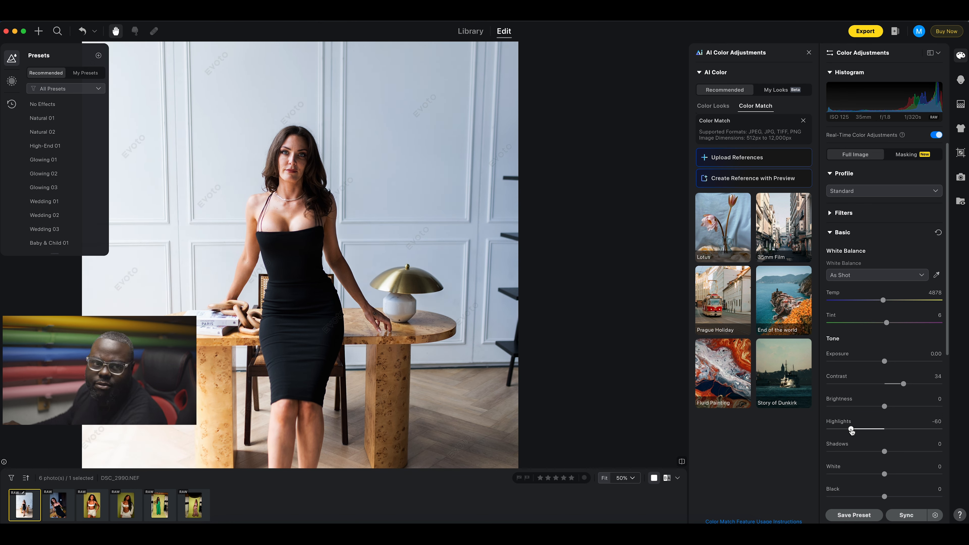
{"action": "mouse_move", "coordinate": [885, 452]}
{"action": "left_mouse_down"}
{"action": "mouse_move", "coordinate": [901, 453]}
{"action": "mouse_move", "coordinate": [892, 453]}
{"action": "left_mouse_up"}
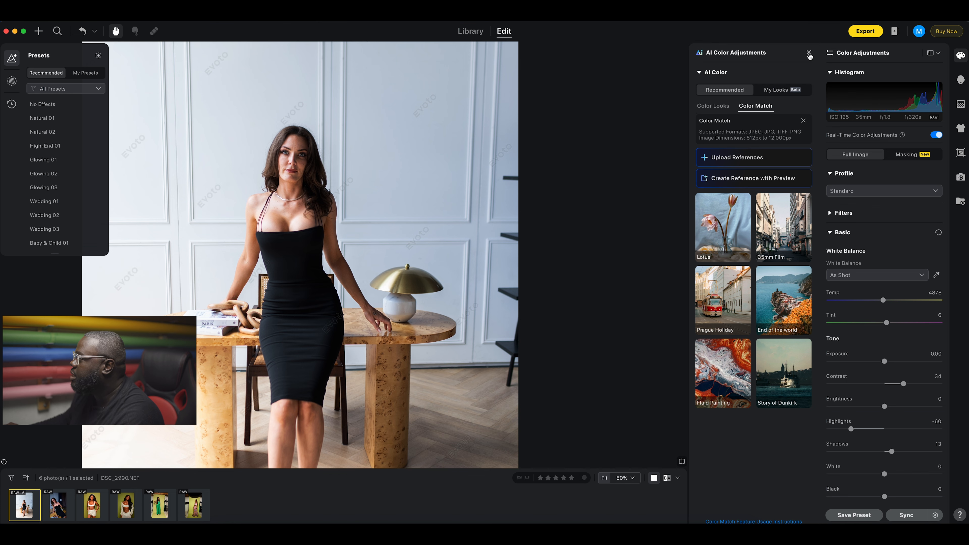
Close the AI colour panel, reset Basic tone to 0, and try then remove the P01 filter.
{"action": "left_click", "coordinate": [809, 53]}
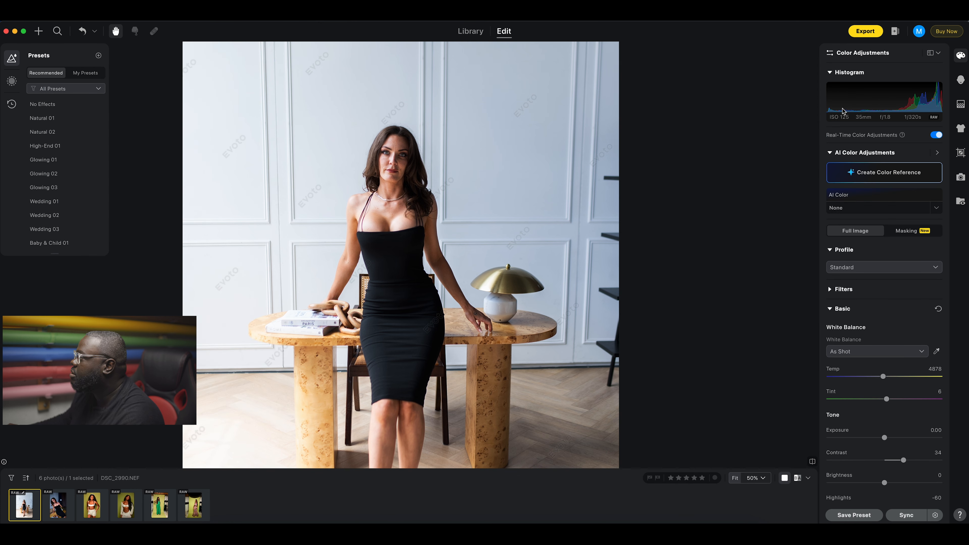
{"action": "left_click", "coordinate": [935, 311]}
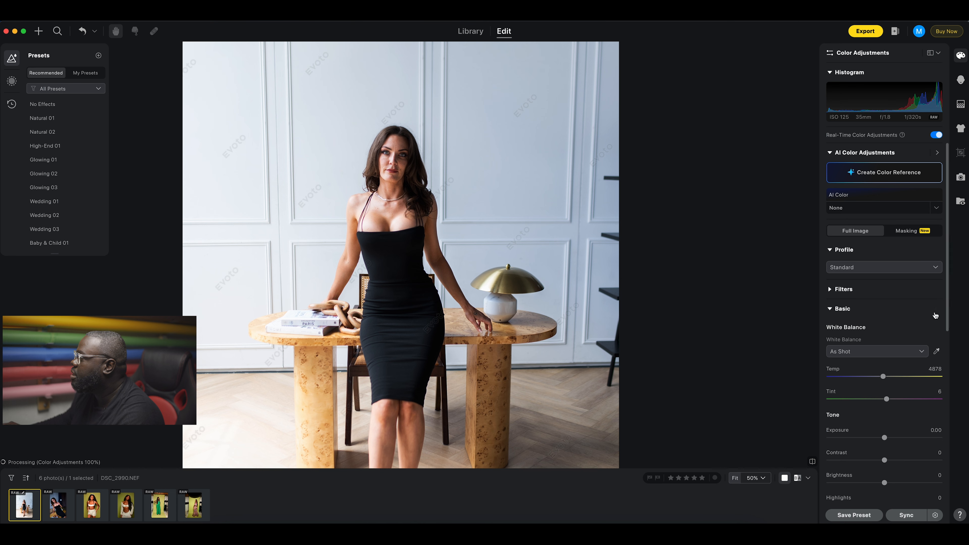
{"action": "left_click", "coordinate": [833, 294]}
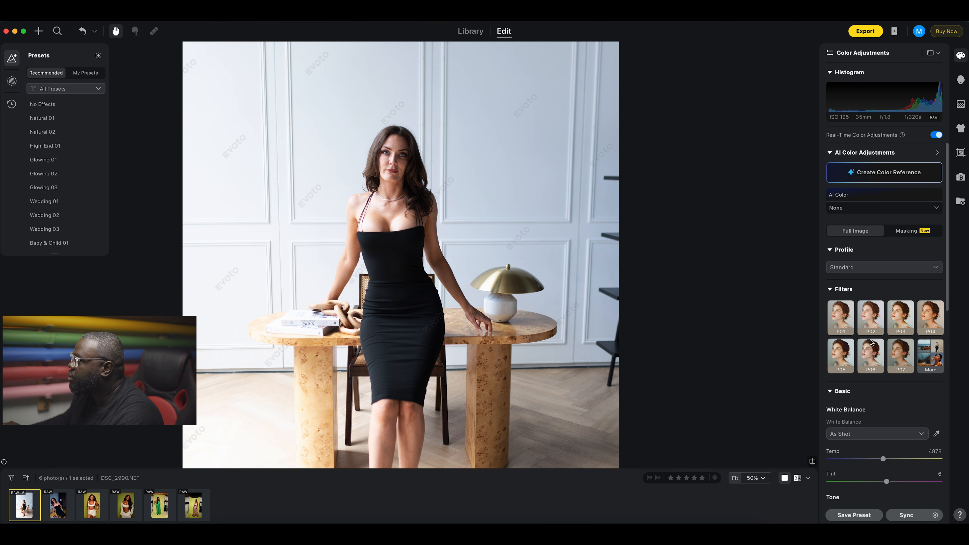
{"action": "left_click", "coordinate": [843, 320]}
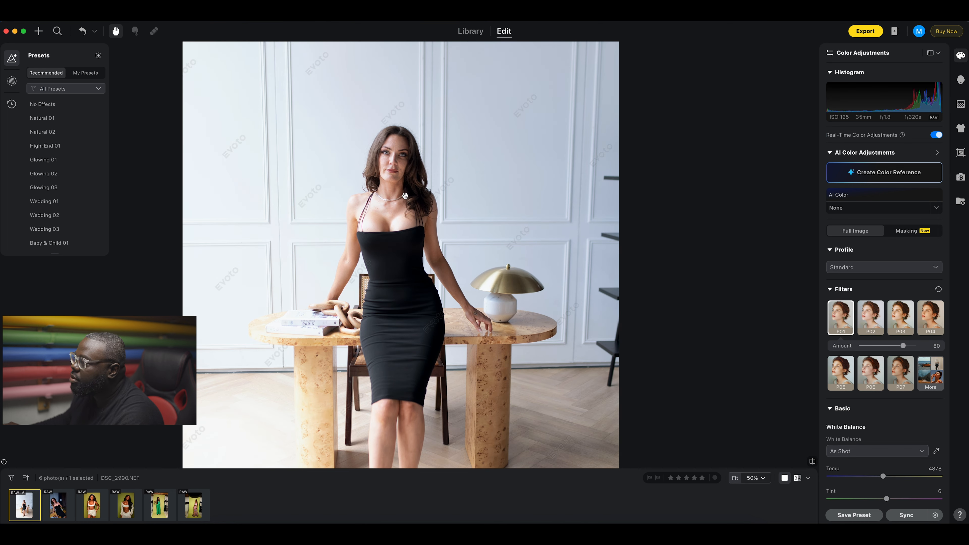
{"action": "scroll", "coordinate": [400, 157], "scroll_direction": "up", "scroll_amount": 5}
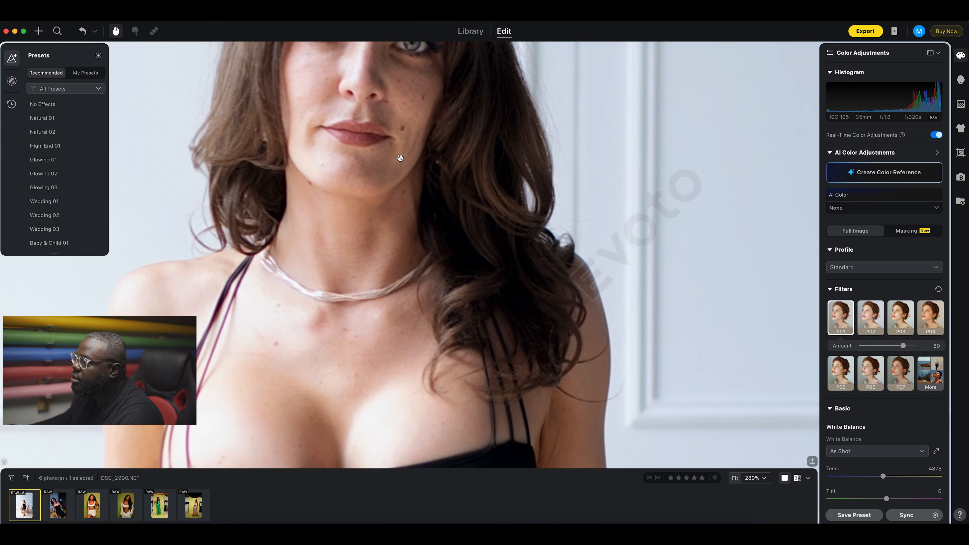
{"action": "scroll", "coordinate": [409, 158], "scroll_direction": "up", "scroll_amount": 1}
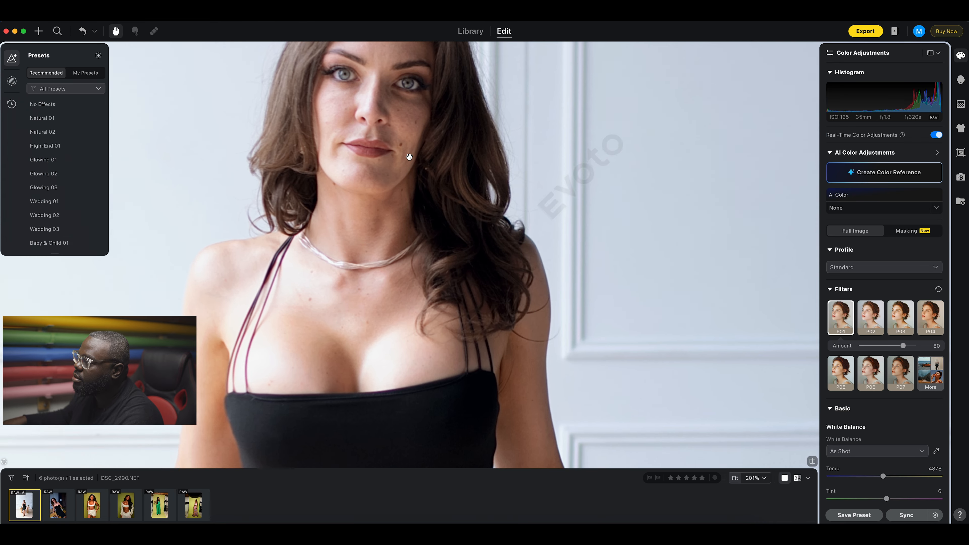
{"action": "left_click_drag", "start_coordinate": [409, 158], "coordinate": [426, 266]}
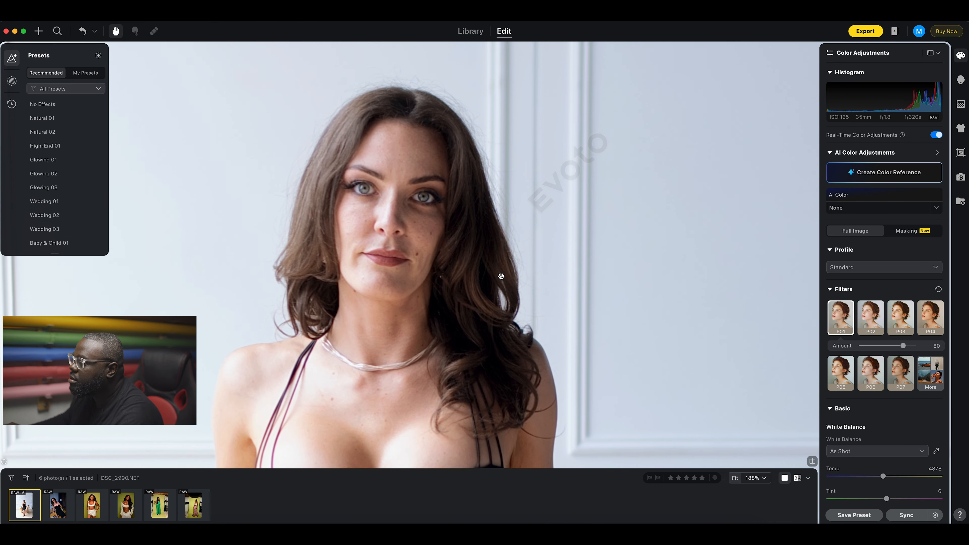
{"action": "scroll", "coordinate": [500, 275], "scroll_direction": "down", "scroll_amount": 5}
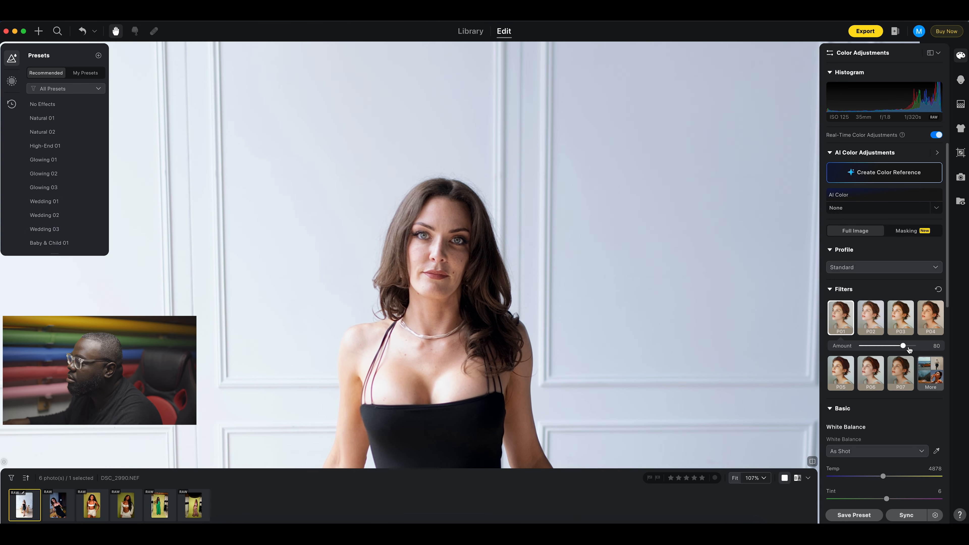
{"action": "mouse_move", "coordinate": [903, 346]}
{"action": "left_mouse_down"}
{"action": "mouse_move", "coordinate": [868, 347]}
{"action": "mouse_move", "coordinate": [924, 349]}
{"action": "mouse_move", "coordinate": [864, 349]}
{"action": "mouse_move", "coordinate": [915, 348]}
{"action": "left_mouse_up"}
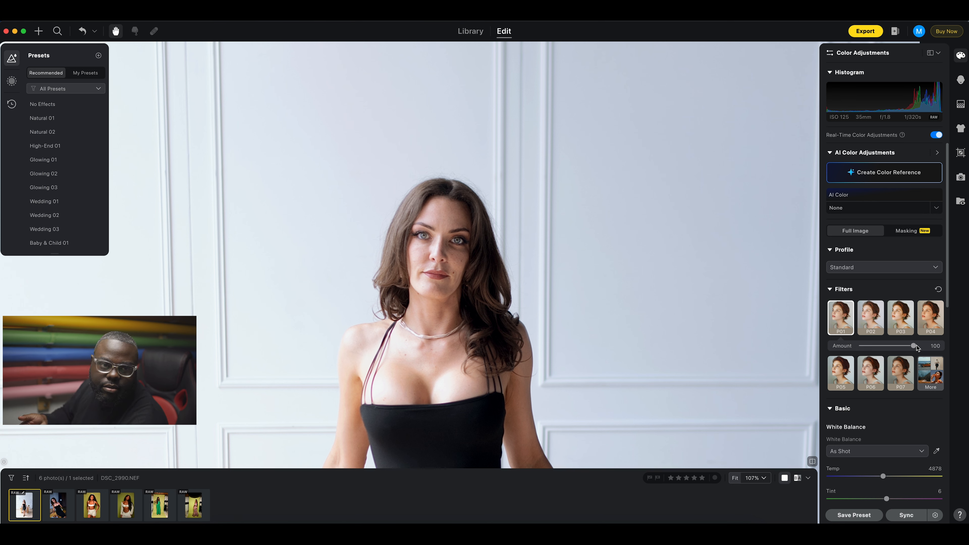
{"action": "left_click", "coordinate": [938, 289]}
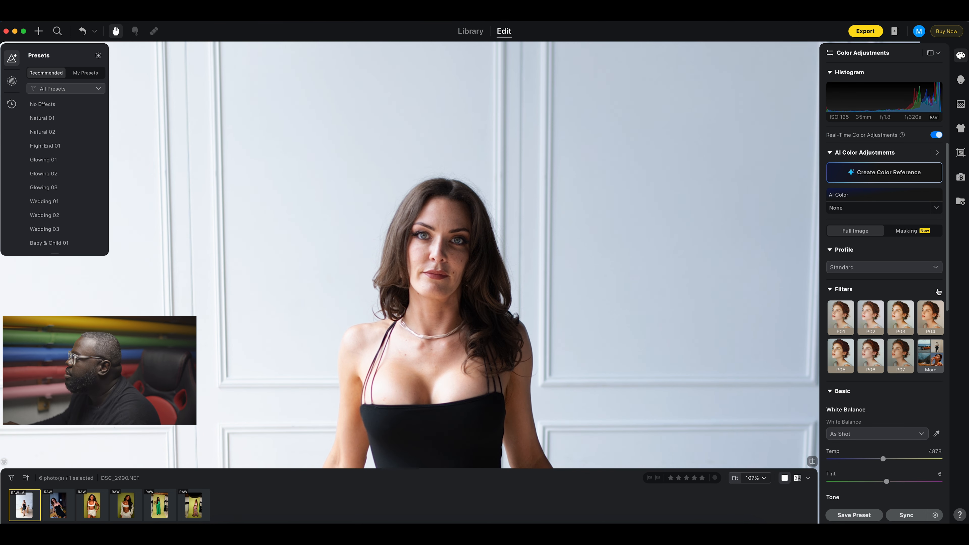
{"action": "left_click", "coordinate": [830, 289]}
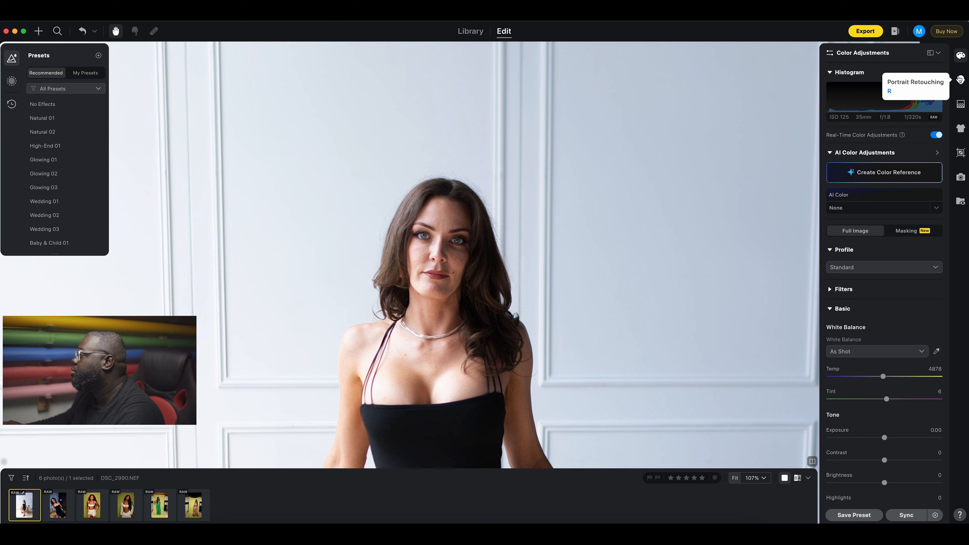
Set Freckles & Acne to 100 under Blemish Removal in Portrait Retouching.
{"action": "left_click", "coordinate": [960, 79]}
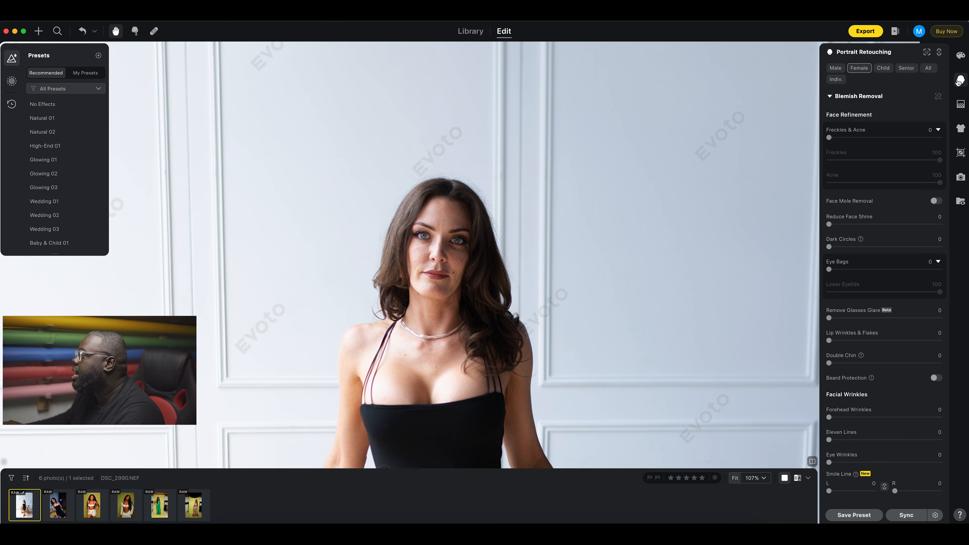
{"action": "left_click", "coordinate": [835, 97]}
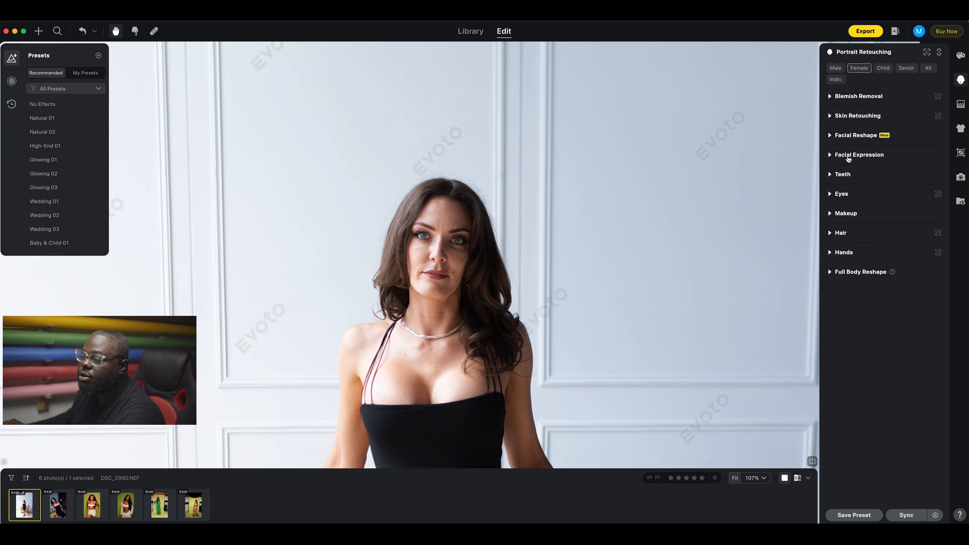
{"action": "left_click", "coordinate": [831, 97]}
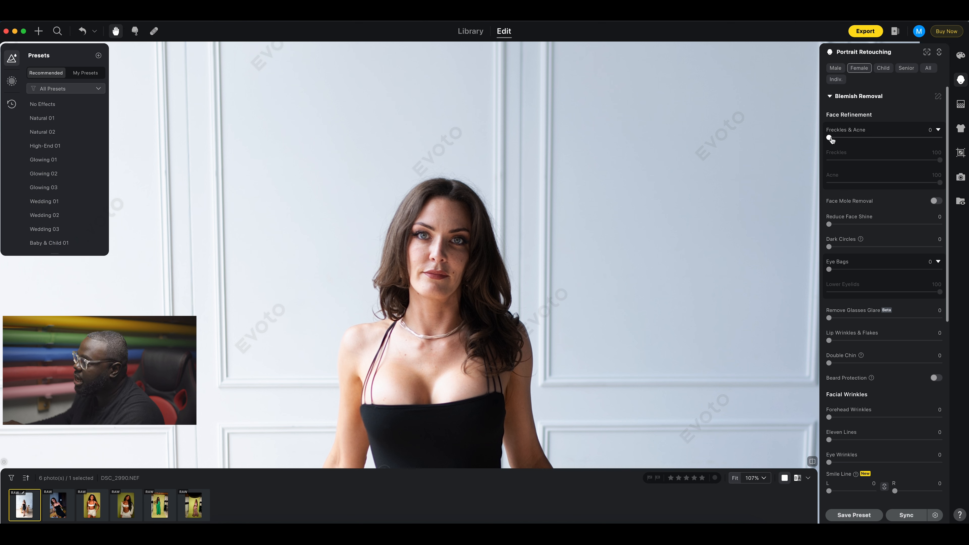
{"action": "left_click_drag", "start_coordinate": [831, 139], "coordinate": [948, 142]}
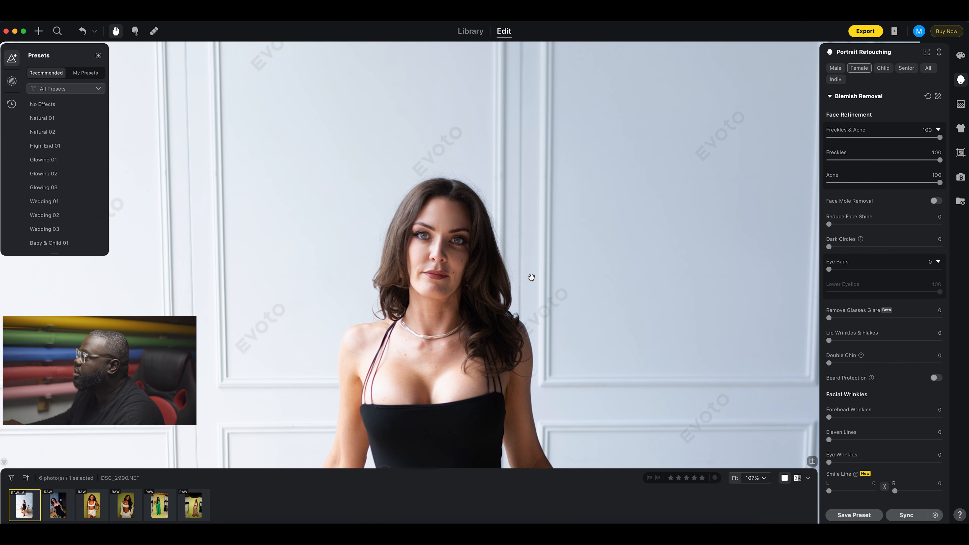
{"action": "scroll", "coordinate": [457, 273], "scroll_direction": "up", "scroll_amount": 5}
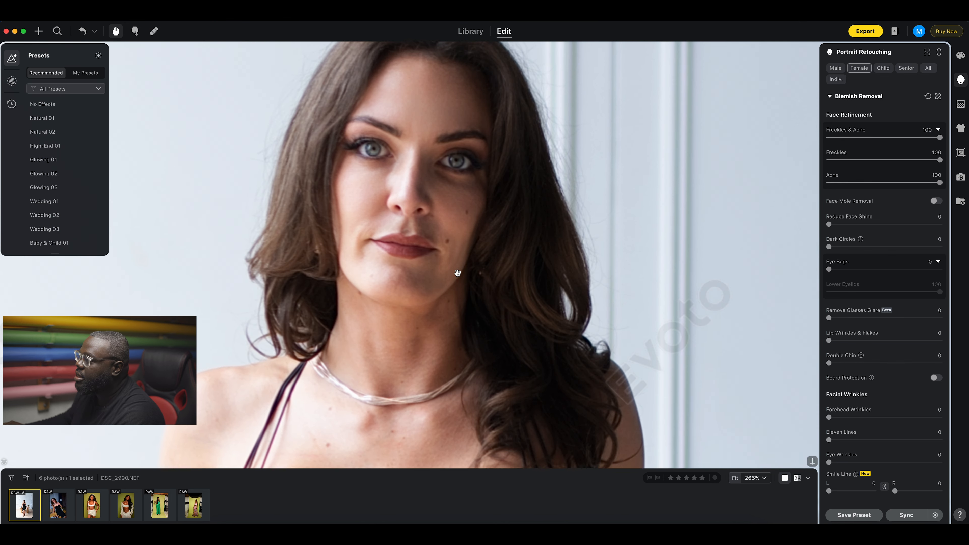
{"action": "scroll", "coordinate": [458, 273], "scroll_direction": "down", "scroll_amount": 3}
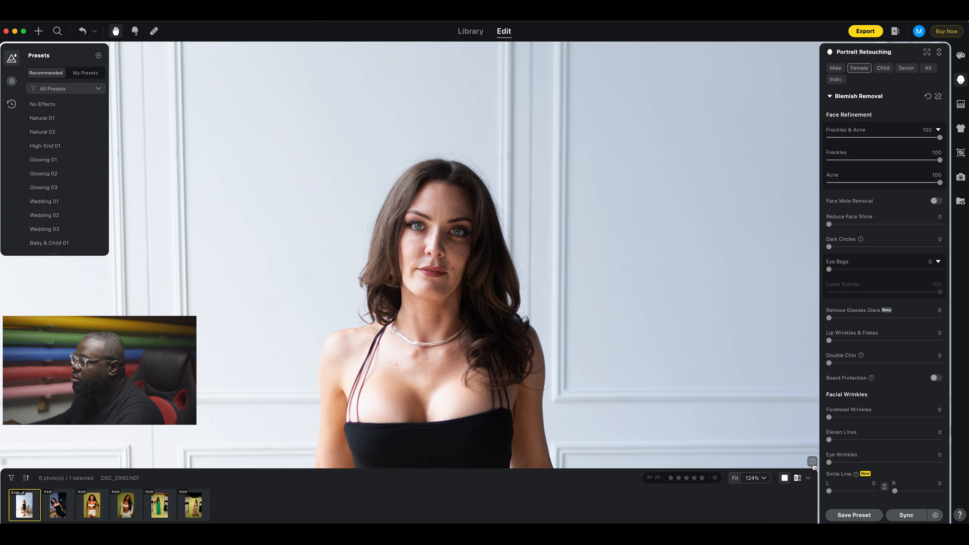
Compare with the original and test lower values, leaving Freckles and Acne removal at 100.
{"action": "left_click", "coordinate": [813, 464]}
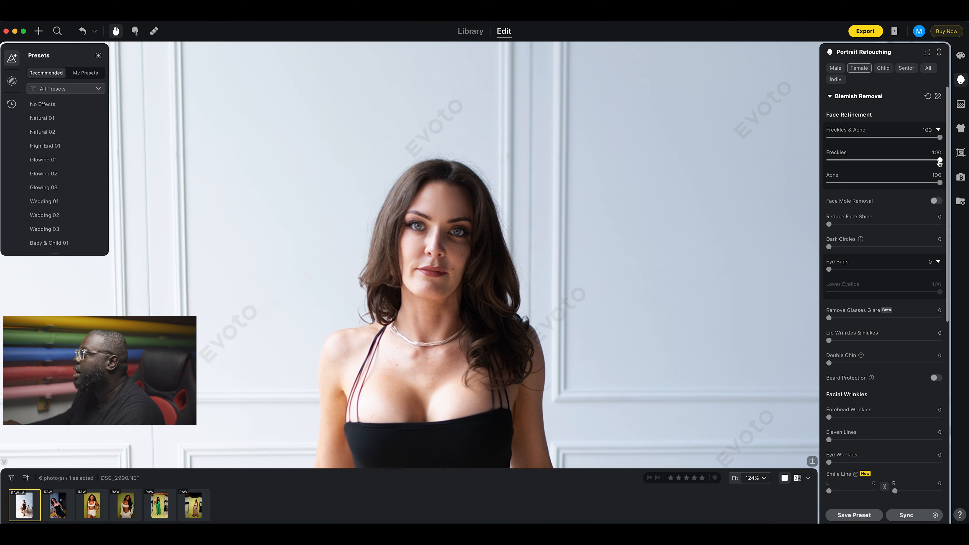
{"action": "left_click_drag", "start_coordinate": [941, 162], "coordinate": [821, 172]}
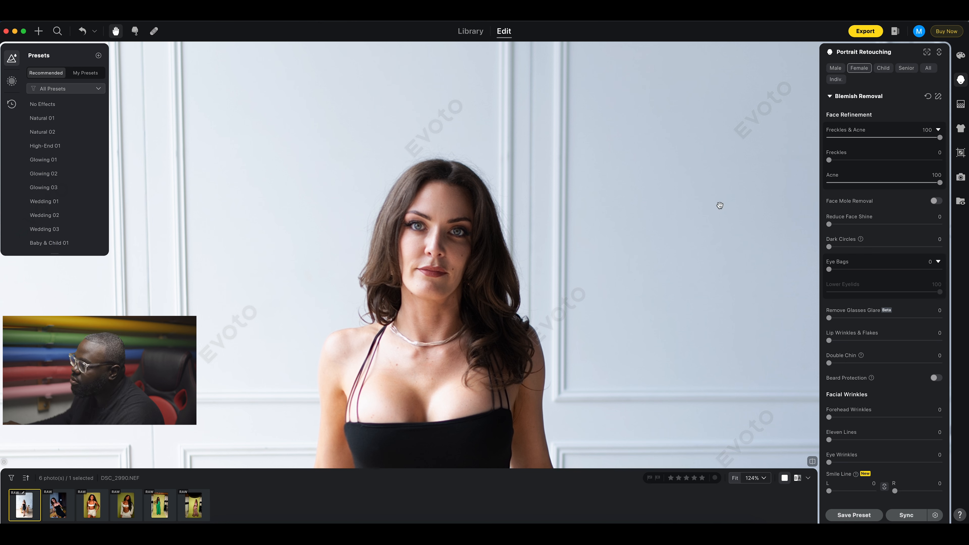
{"action": "left_click_drag", "start_coordinate": [926, 184], "coordinate": [842, 187]}
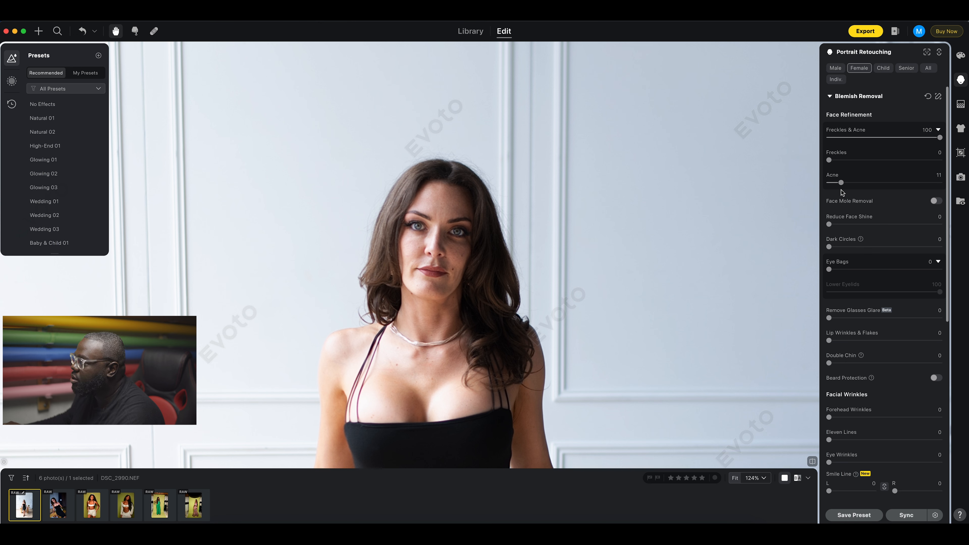
{"action": "left_click_drag", "start_coordinate": [842, 183], "coordinate": [942, 184]}
{"action": "left_click_drag", "start_coordinate": [830, 163], "coordinate": [943, 162]}
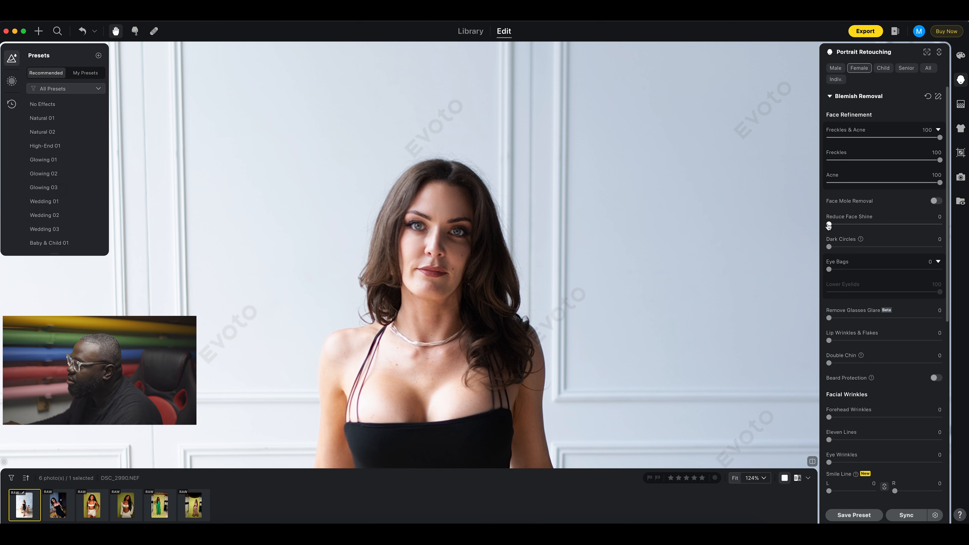
Test Reduce Face Shine and return it to 0, then set Dark Circles to 100.
{"action": "left_click_drag", "start_coordinate": [829, 225], "coordinate": [951, 228]}
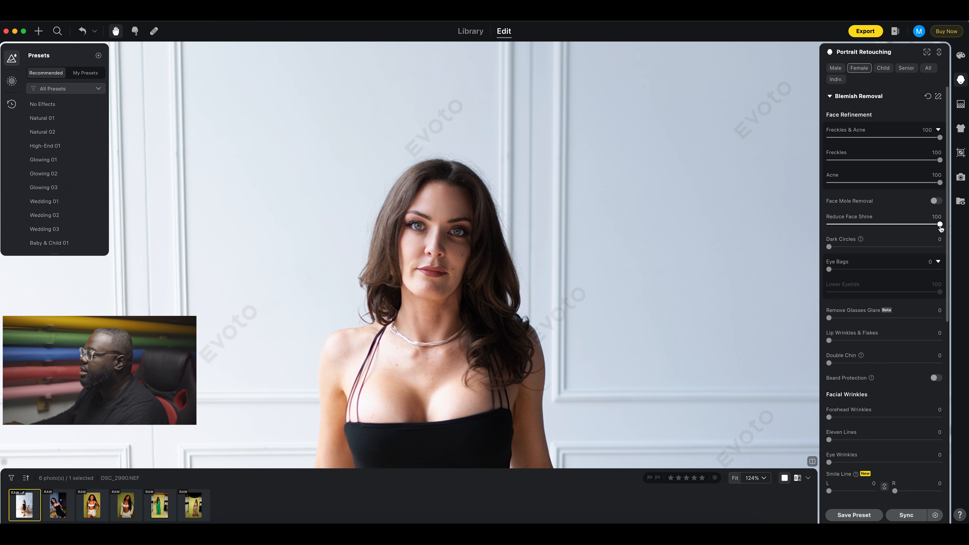
{"action": "left_click_drag", "start_coordinate": [941, 226], "coordinate": [828, 227]}
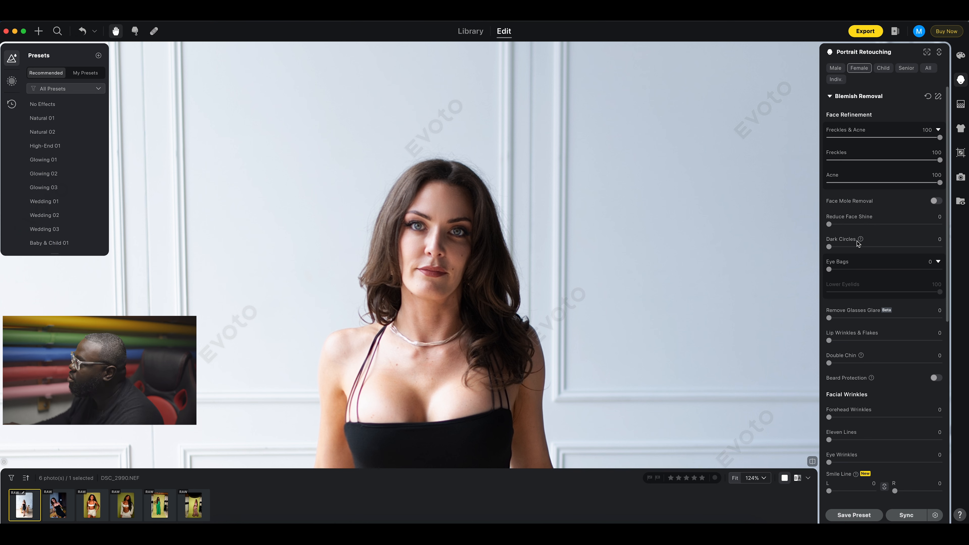
{"action": "left_click_drag", "start_coordinate": [834, 250], "coordinate": [947, 255]}
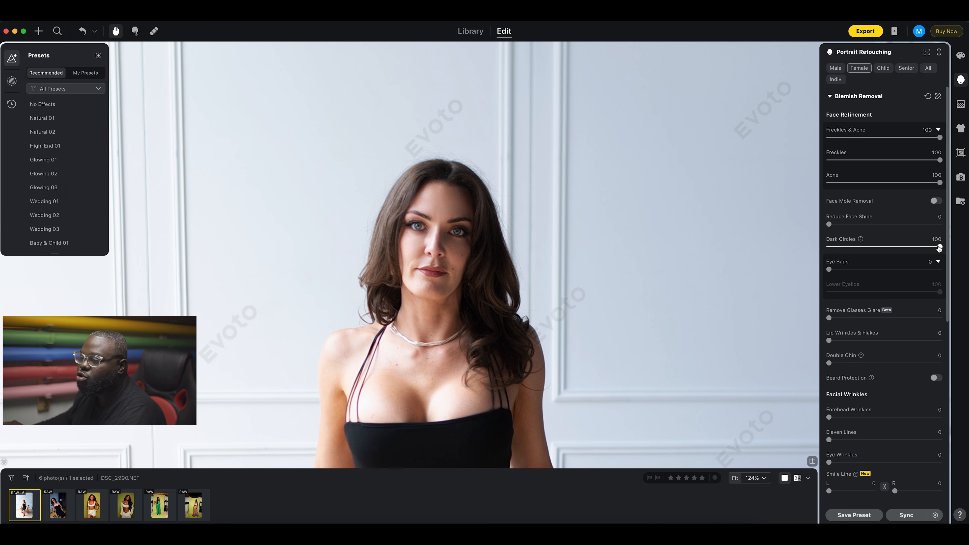
Set Eye Bags to 100 and restore Dark Circles to 100.
{"action": "left_click_drag", "start_coordinate": [940, 247], "coordinate": [829, 248]}
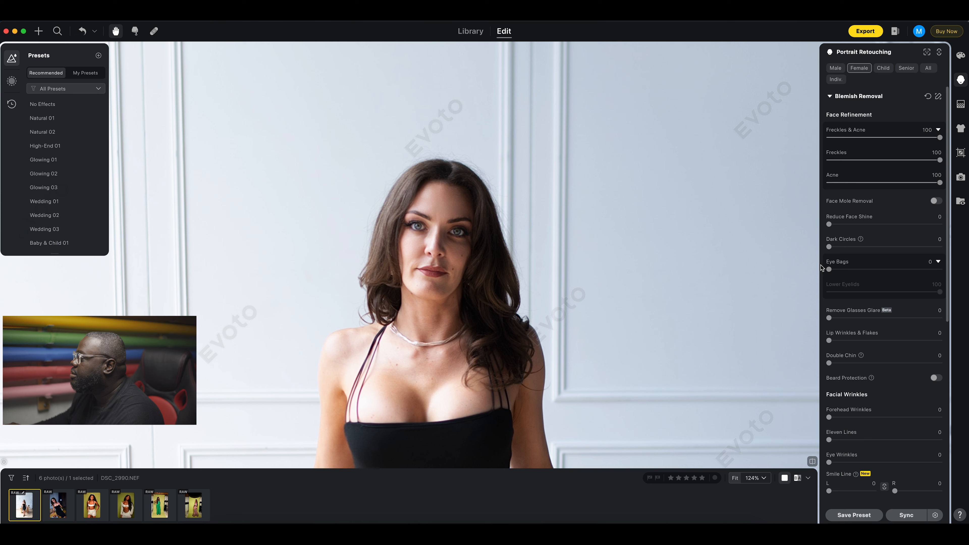
{"action": "left_click_drag", "start_coordinate": [829, 269], "coordinate": [939, 270]}
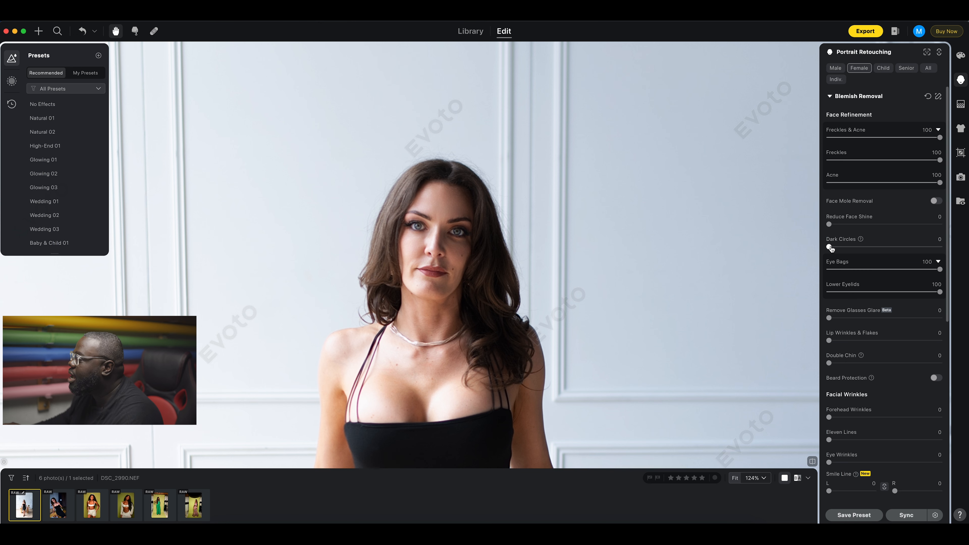
{"action": "left_click_drag", "start_coordinate": [830, 248], "coordinate": [947, 250]}
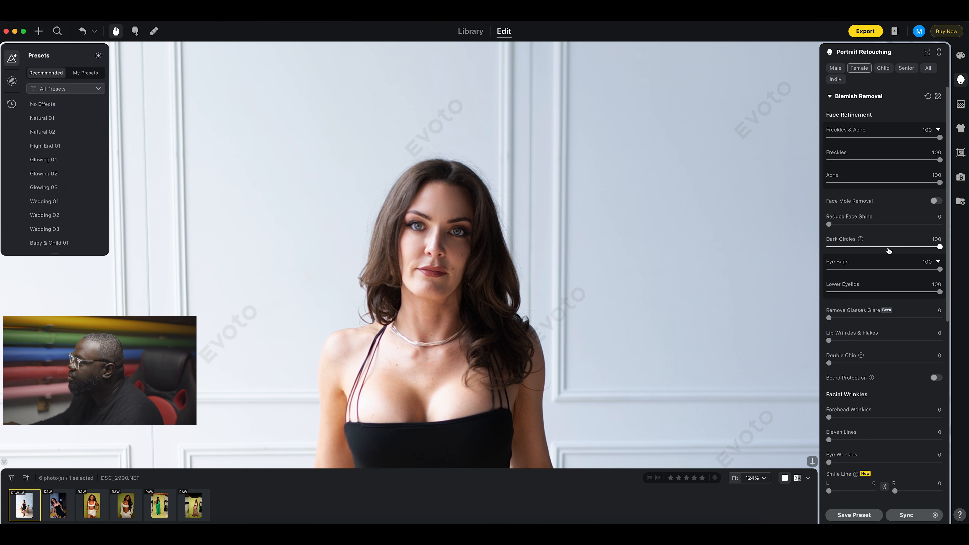
Set Dark Circles to 77 and Lip Wrinkles & Flakes to 100, leaving Double Chin at 0.
{"action": "left_click", "coordinate": [915, 248]}
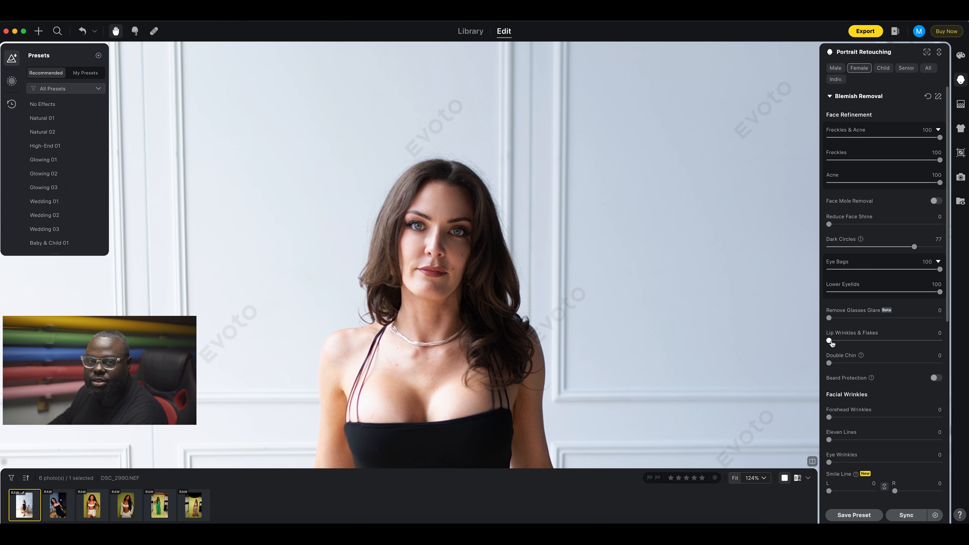
{"action": "left_click_drag", "start_coordinate": [831, 341], "coordinate": [948, 341]}
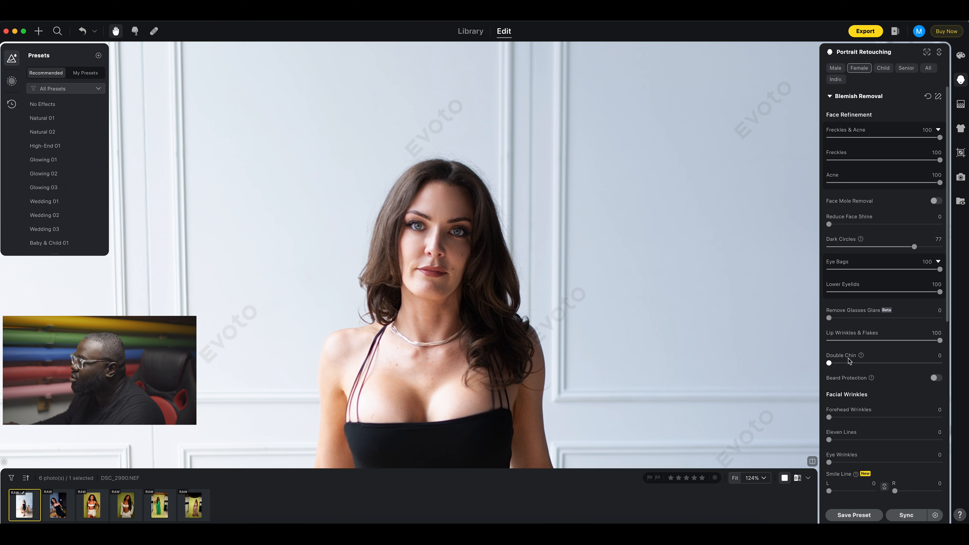
{"action": "left_click_drag", "start_coordinate": [830, 365], "coordinate": [957, 368]}
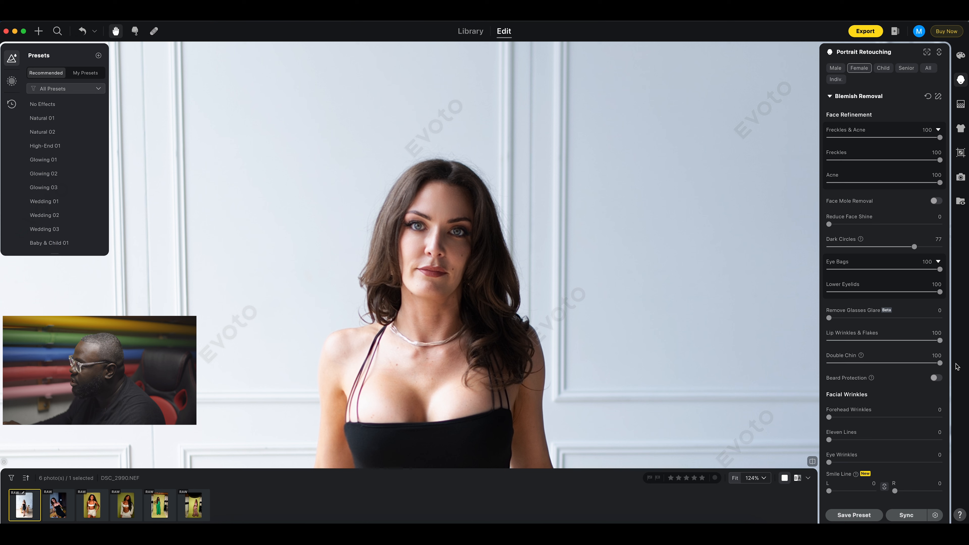
{"action": "left_click_drag", "start_coordinate": [940, 364], "coordinate": [829, 367]}
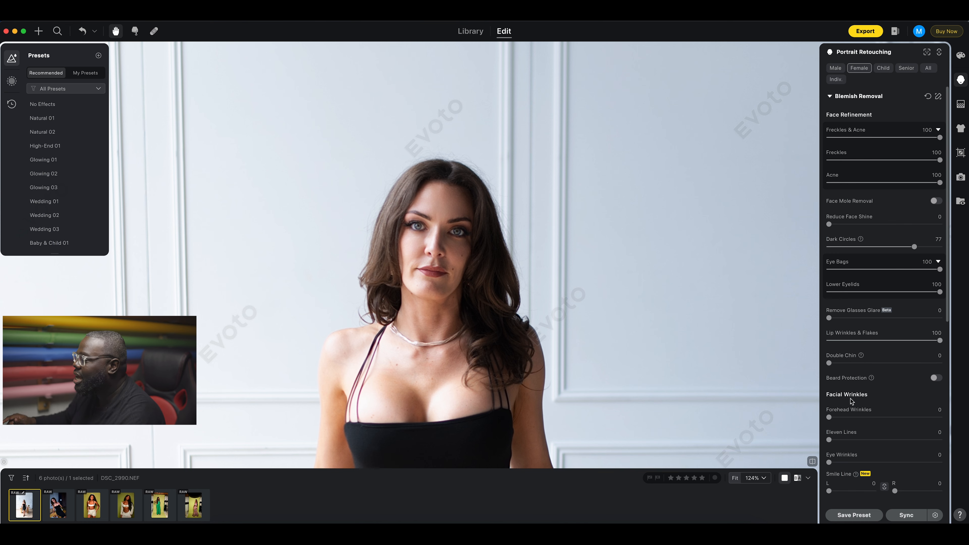
{"action": "scroll", "coordinate": [845, 404], "scroll_direction": "down", "scroll_amount": 3}
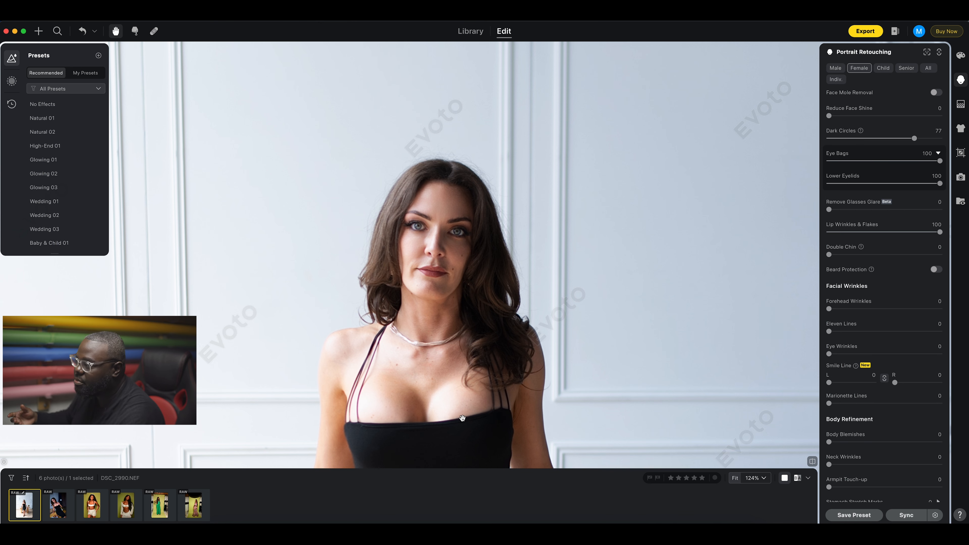
Open DSC_3036.NEF from the filmstrip and zoom in to frame her face.
{"action": "left_click", "coordinate": [60, 504]}
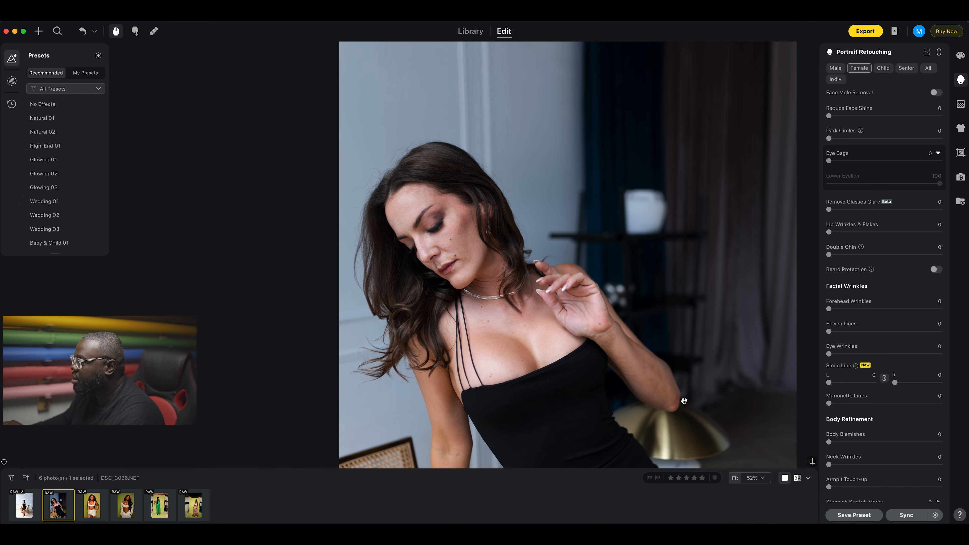
{"action": "scroll", "coordinate": [684, 400], "scroll_direction": "up", "scroll_amount": 3}
{"action": "left_click_drag", "start_coordinate": [427, 254], "coordinate": [503, 324]}
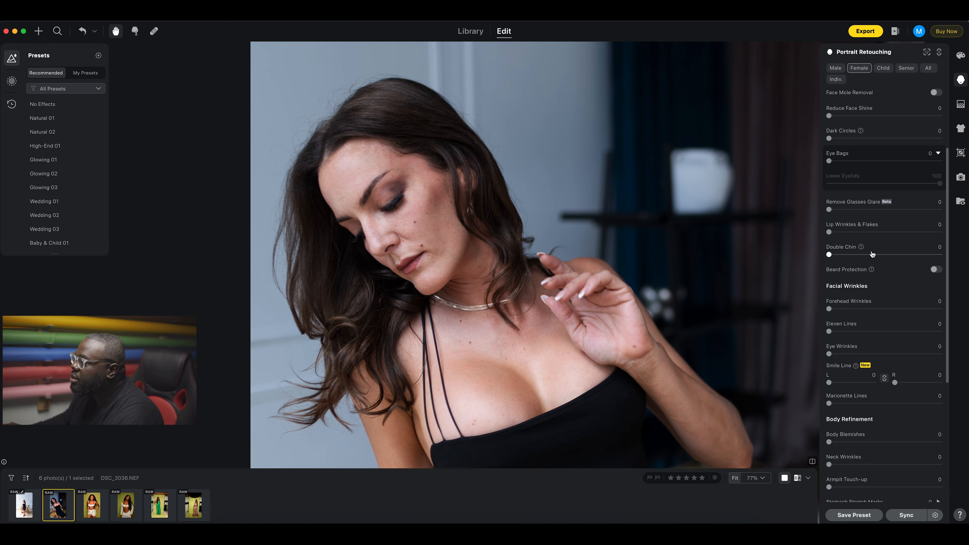
{"action": "scroll", "coordinate": [872, 254], "scroll_direction": "up", "scroll_amount": 3}
{"action": "scroll", "coordinate": [871, 255], "scroll_direction": "down", "scroll_amount": 5}
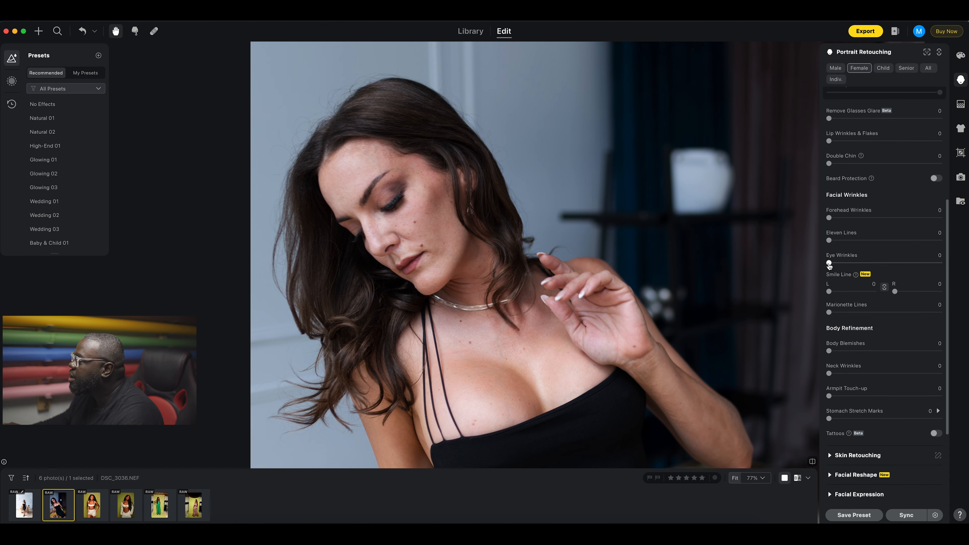
Set Eye Wrinkles removal to 100.
{"action": "left_click_drag", "start_coordinate": [829, 264], "coordinate": [946, 266]}
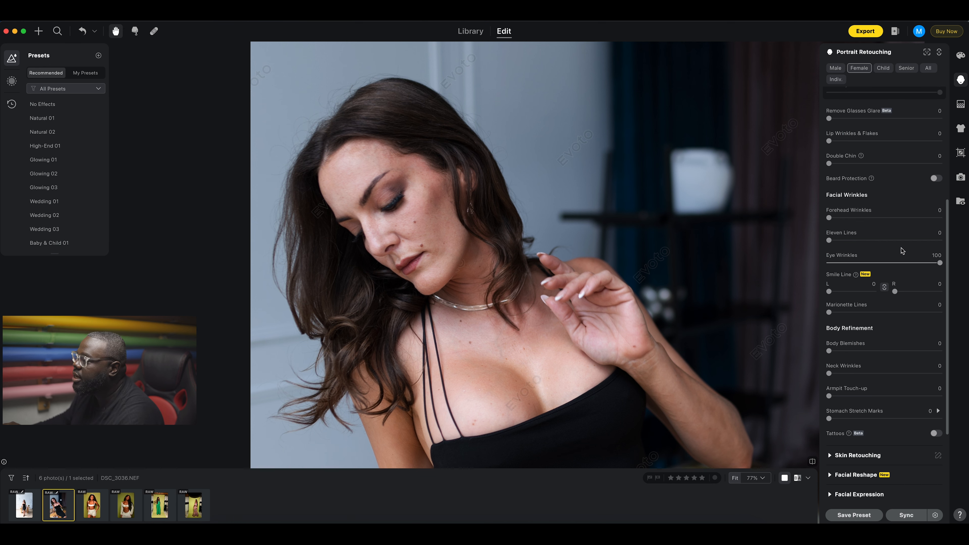
{"action": "scroll", "coordinate": [881, 216], "scroll_direction": "up", "scroll_amount": 4}
{"action": "scroll", "coordinate": [881, 216], "scroll_direction": "up", "scroll_amount": 3}
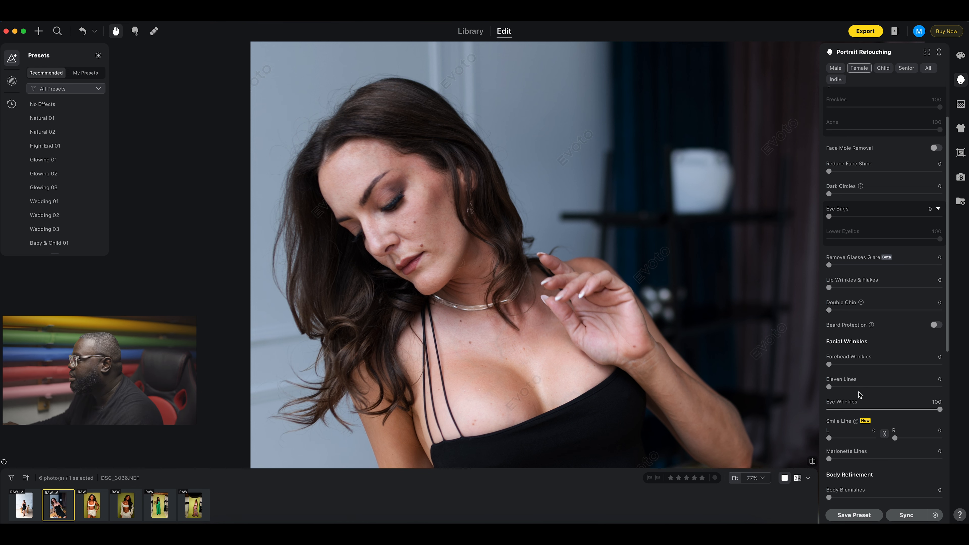
Set Smile Line to 100 on both sides, and Body Blemishes and Neck Wrinkles to 100.
{"action": "scroll", "coordinate": [860, 395], "scroll_direction": "down", "scroll_amount": 5}
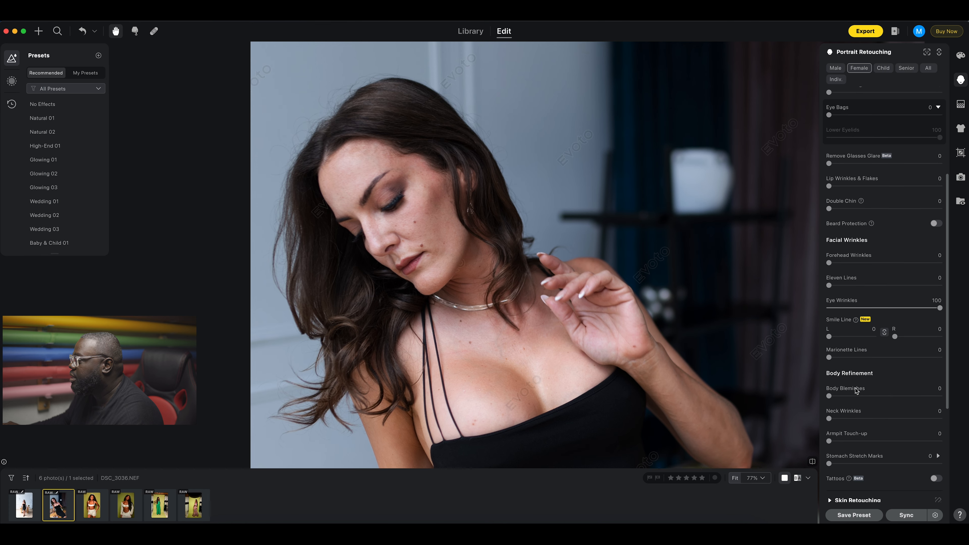
{"action": "left_click_drag", "start_coordinate": [830, 337], "coordinate": [885, 340]}
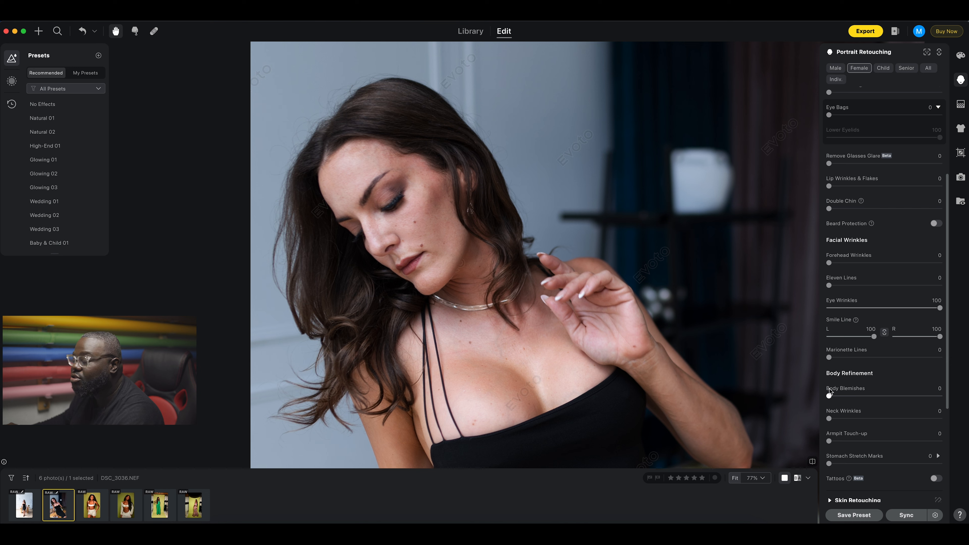
{"action": "scroll", "coordinate": [861, 273], "scroll_direction": "up", "scroll_amount": 4}
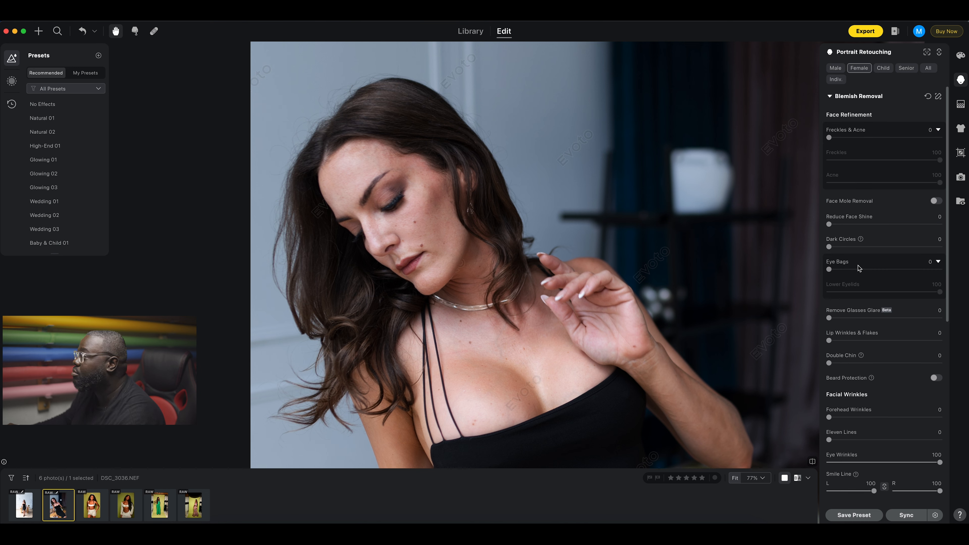
{"action": "scroll", "coordinate": [859, 274], "scroll_direction": "down", "scroll_amount": 7}
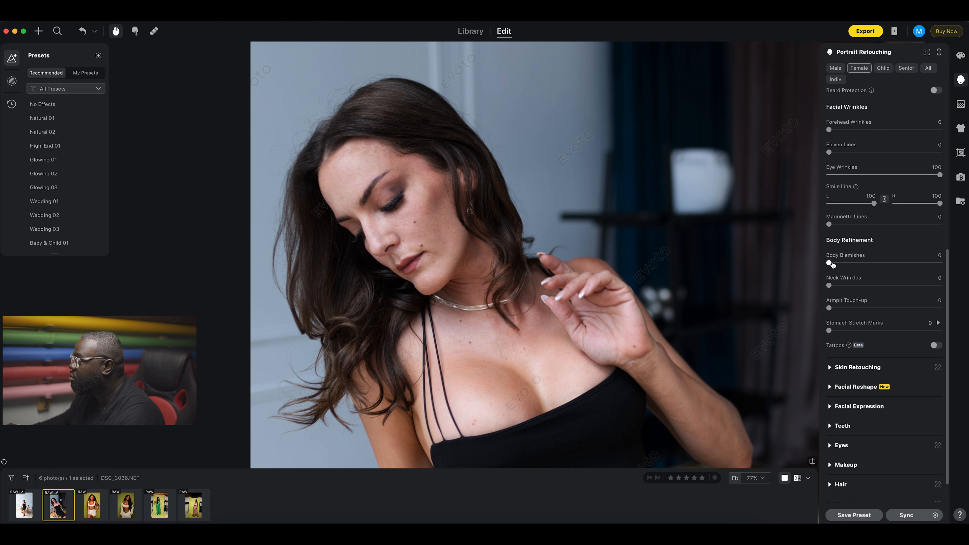
{"action": "left_click_drag", "start_coordinate": [830, 264], "coordinate": [957, 269]}
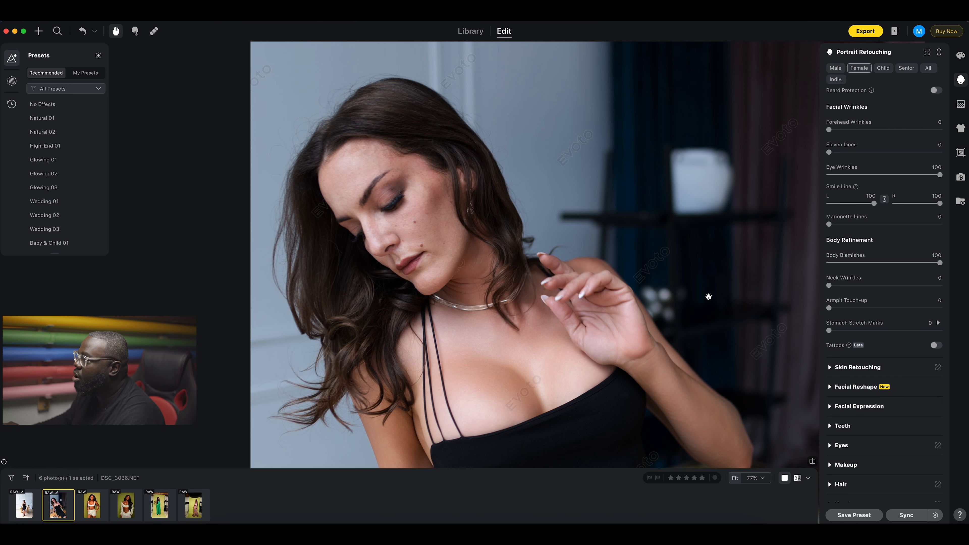
{"action": "left_click_drag", "start_coordinate": [830, 287], "coordinate": [957, 291]}
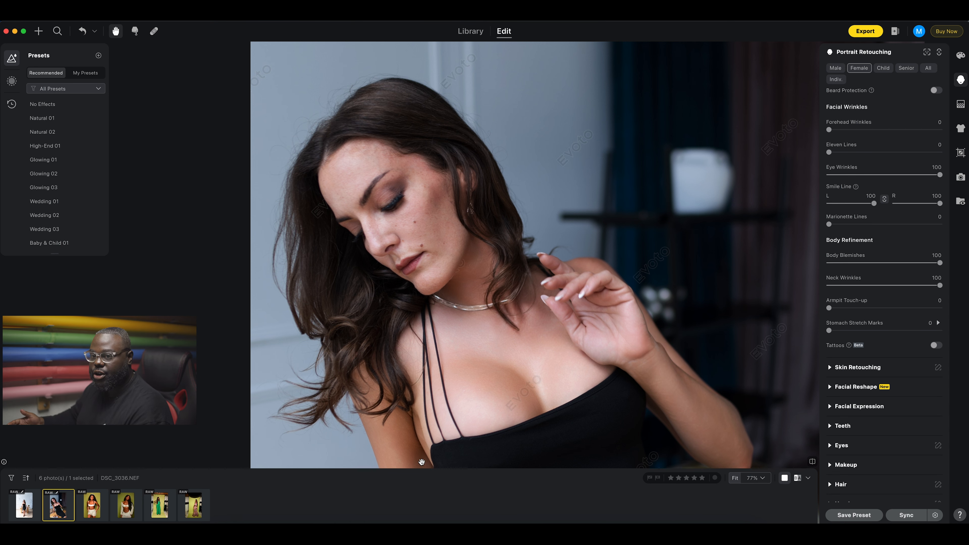
Open DSC_4511.NEF and remove freckles and acne at full strength.
{"action": "left_click", "coordinate": [102, 505]}
{"action": "left_click_drag", "start_coordinate": [386, 256], "coordinate": [392, 487]}
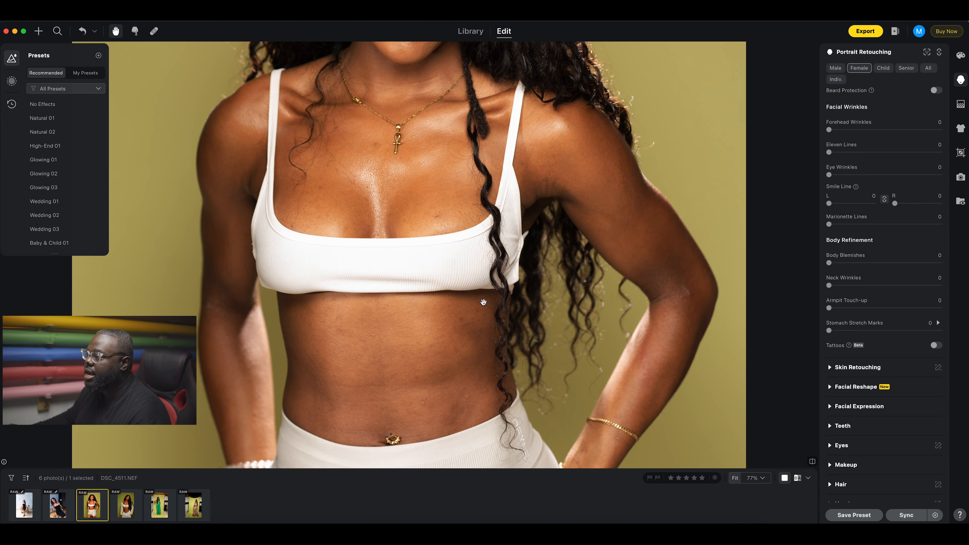
{"action": "left_click_drag", "start_coordinate": [466, 213], "coordinate": [461, 471]}
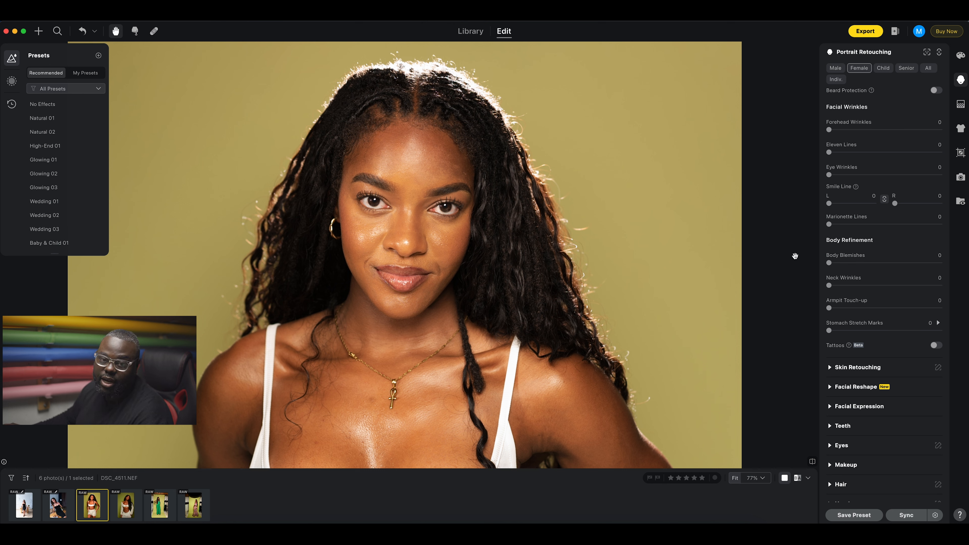
{"action": "scroll", "coordinate": [866, 187], "scroll_direction": "up", "scroll_amount": 8}
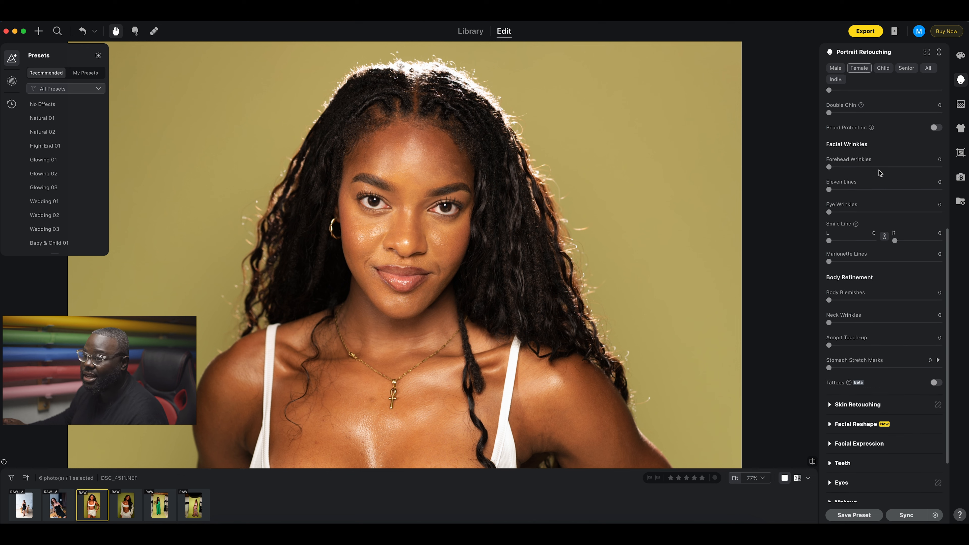
{"action": "left_click_drag", "start_coordinate": [831, 141], "coordinate": [967, 143]}
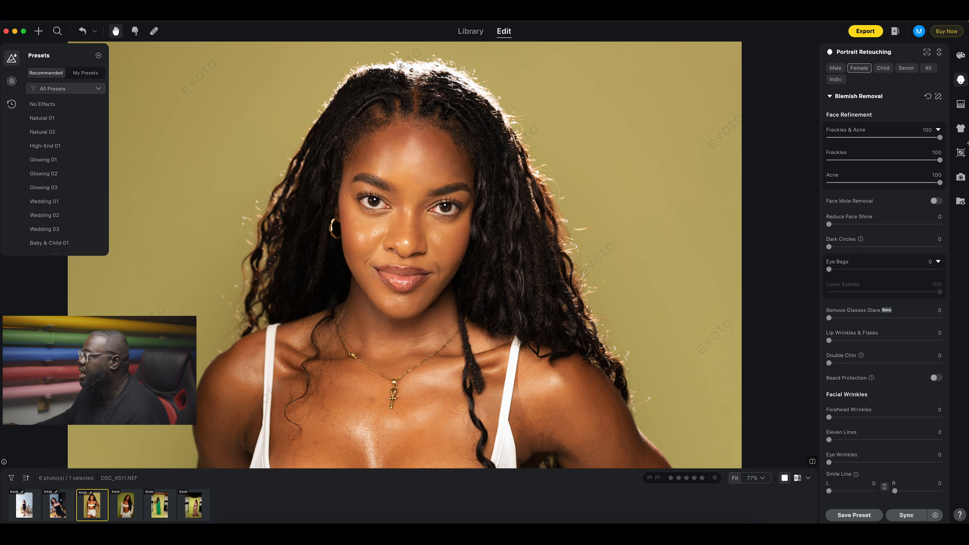
Set Dark Circles, Eye Bags and Lip Wrinkles & Flakes all to 100.
{"action": "scroll", "coordinate": [880, 277], "scroll_direction": "down", "scroll_amount": 1}
{"action": "scroll", "coordinate": [880, 278], "scroll_direction": "down", "scroll_amount": 1}
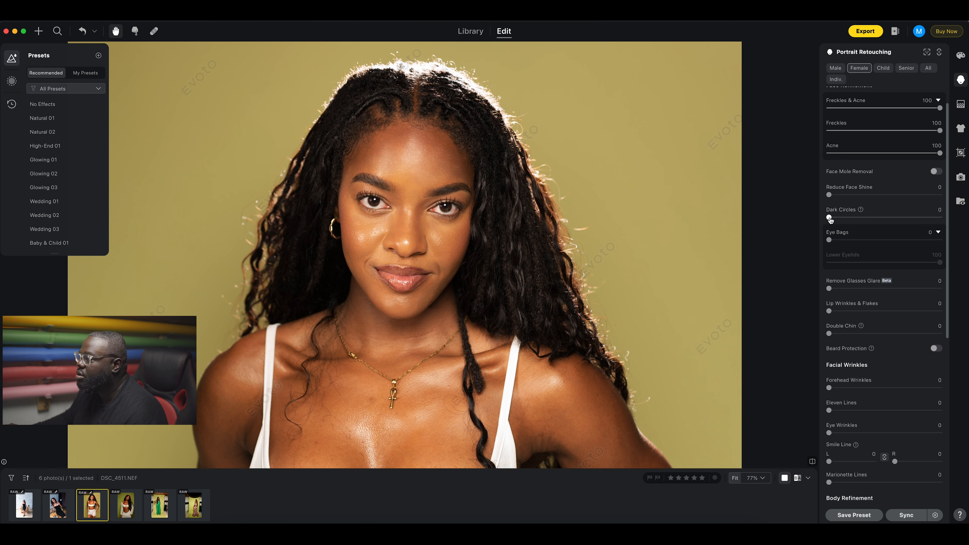
{"action": "left_click_drag", "start_coordinate": [829, 218], "coordinate": [958, 223]}
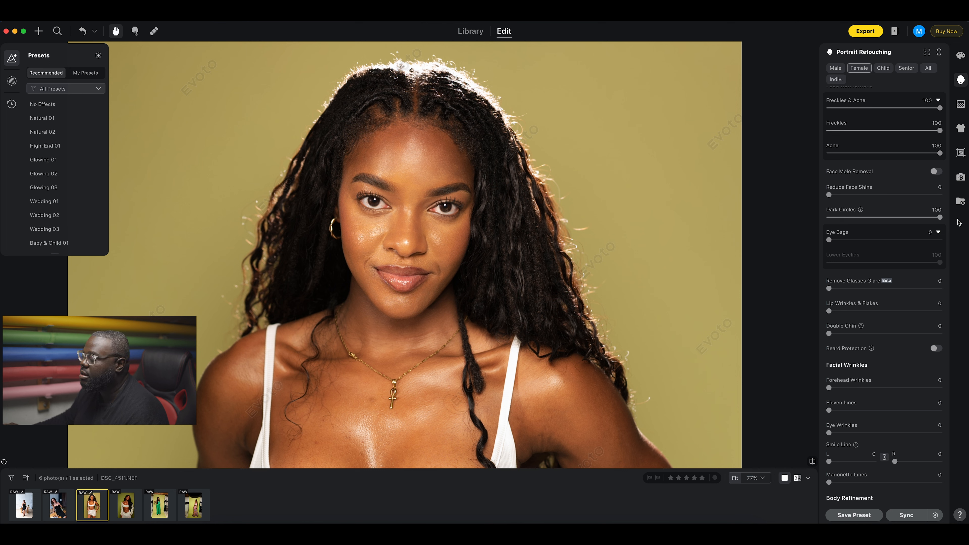
{"action": "left_click_drag", "start_coordinate": [829, 241], "coordinate": [943, 240]}
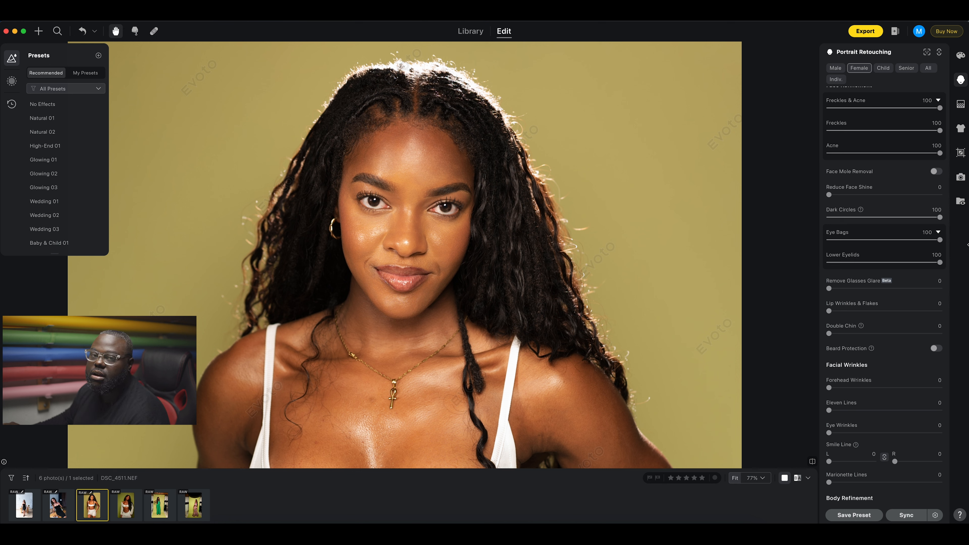
{"action": "left_click_drag", "start_coordinate": [830, 311], "coordinate": [966, 318]}
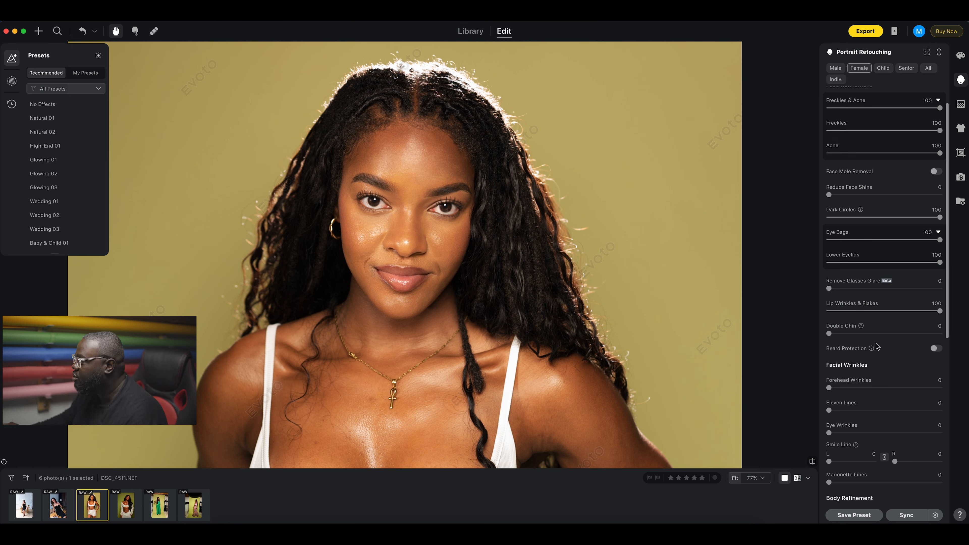
{"action": "scroll", "coordinate": [877, 346], "scroll_direction": "down", "scroll_amount": 3}
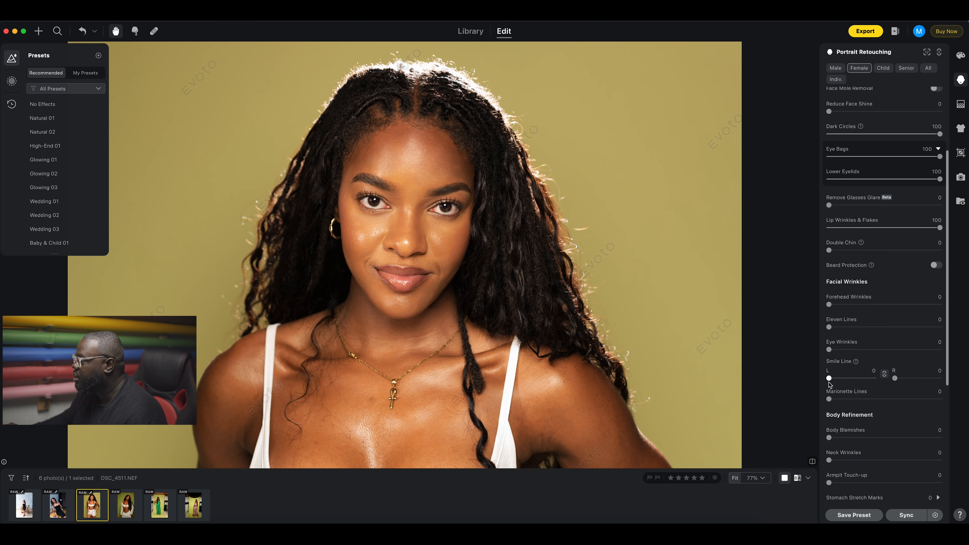
Drag the linked Smile Line L/R slider to 56.
{"action": "left_click_drag", "start_coordinate": [829, 379], "coordinate": [854, 379]}
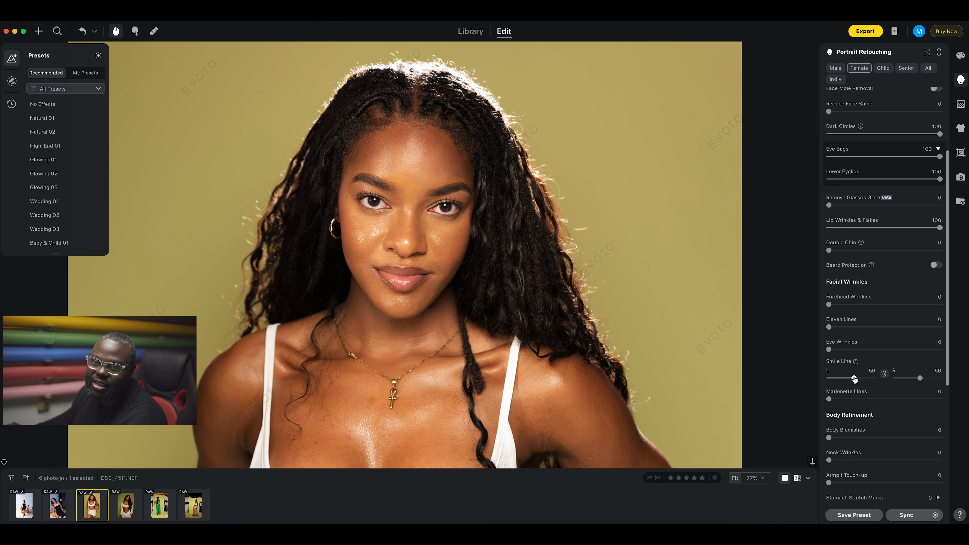
{"action": "scroll", "coordinate": [854, 379], "scroll_direction": "down", "scroll_amount": 8}
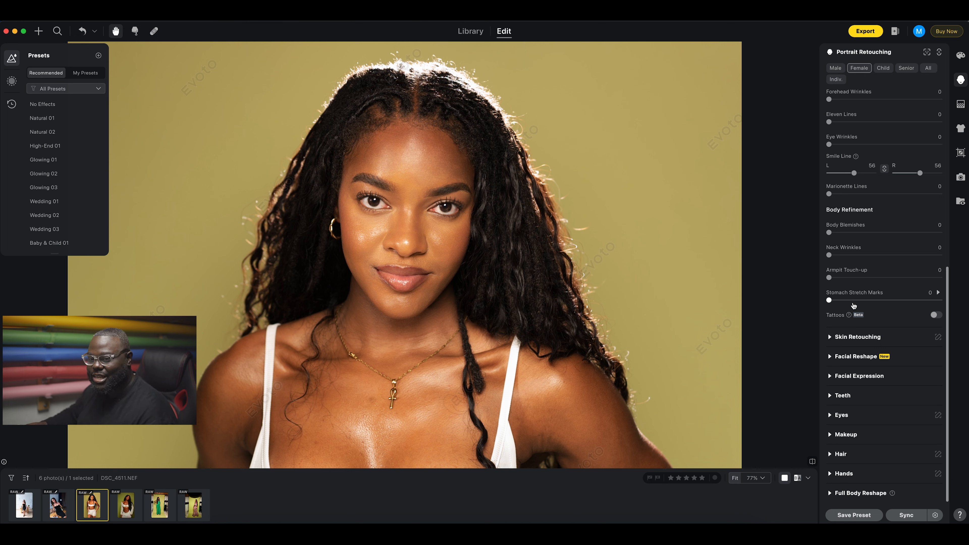
{"action": "scroll", "coordinate": [841, 341], "scroll_direction": "up", "scroll_amount": 5}
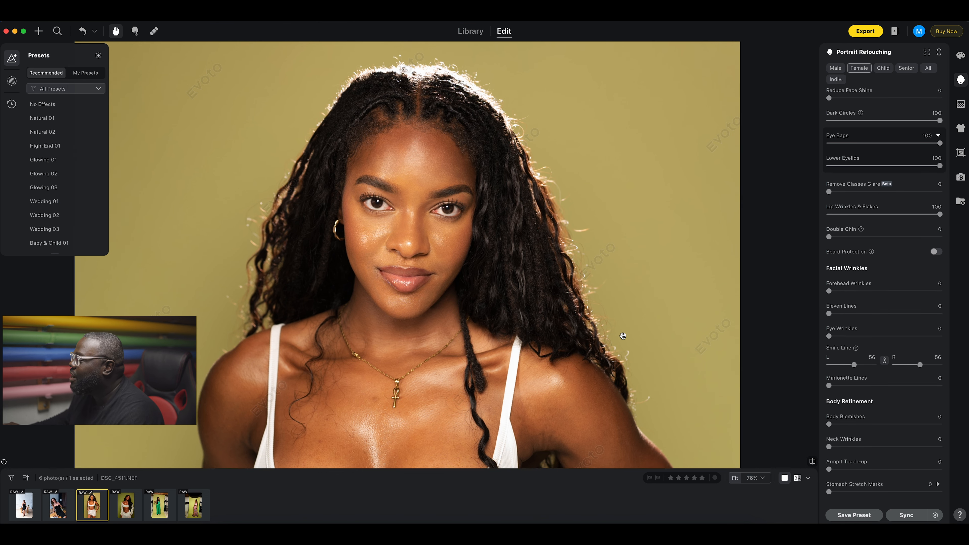
{"action": "scroll", "coordinate": [623, 336], "scroll_direction": "down", "scroll_amount": 4}
Raise Body Blemishes removal to about 65 and collapse the Blemish Removal section.
{"action": "left_click_drag", "start_coordinate": [531, 372], "coordinate": [542, 206]}
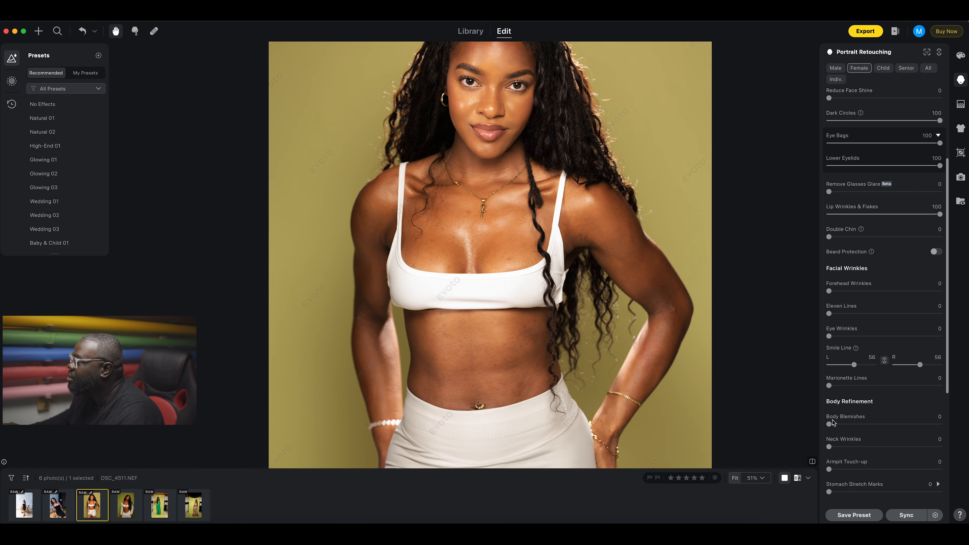
{"action": "left_click_drag", "start_coordinate": [829, 425], "coordinate": [901, 424]}
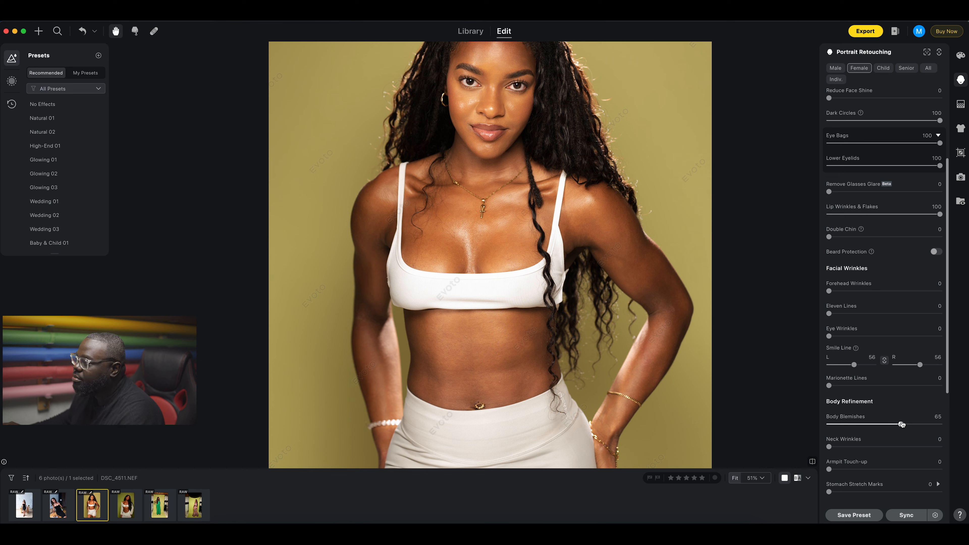
{"action": "scroll", "coordinate": [870, 191], "scroll_direction": "up", "scroll_amount": 4}
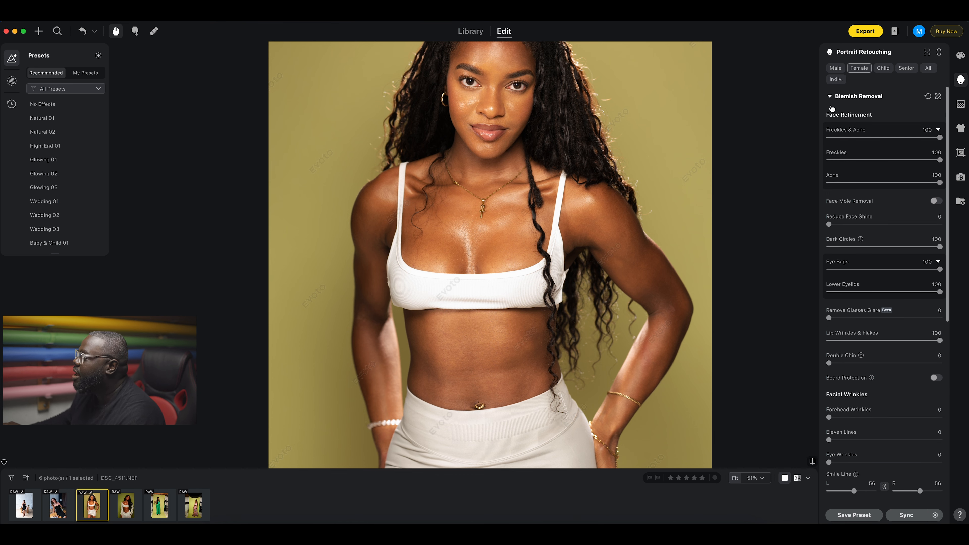
{"action": "left_click", "coordinate": [830, 99]}
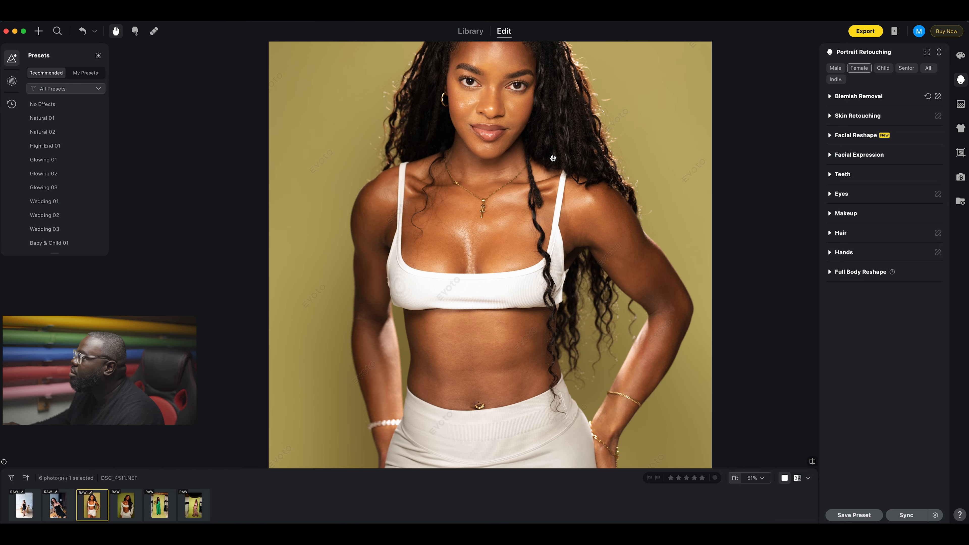
{"action": "scroll", "coordinate": [553, 159], "scroll_direction": "up", "scroll_amount": 2}
{"action": "scroll", "coordinate": [553, 158], "scroll_direction": "down", "scroll_amount": 1}
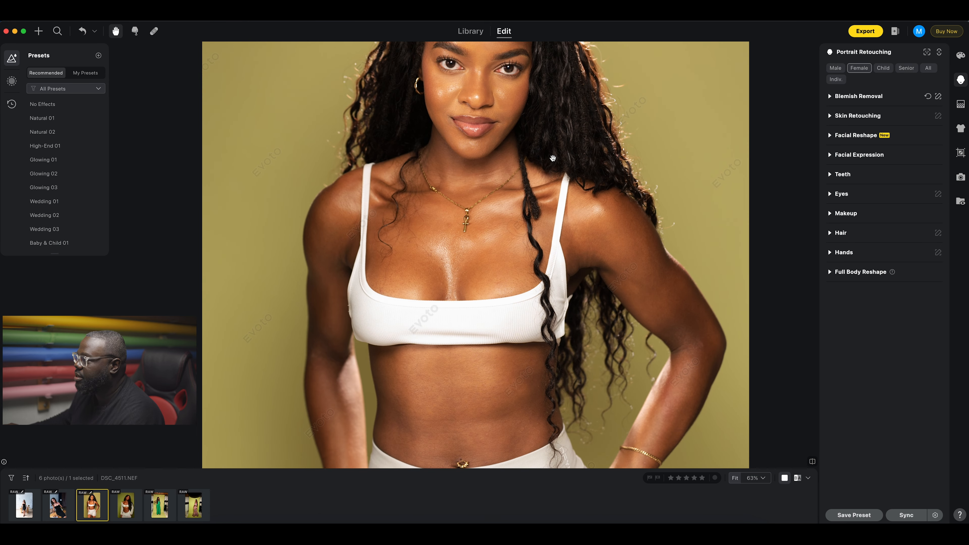
{"action": "scroll", "coordinate": [545, 156], "scroll_direction": "up", "scroll_amount": 1}
{"action": "scroll", "coordinate": [548, 317], "scroll_direction": "up", "scroll_amount": 3}
Expand Skin Retouching and view the crochet-top portrait's face for comparison.
{"action": "scroll", "coordinate": [548, 317], "scroll_direction": "up", "scroll_amount": 1}
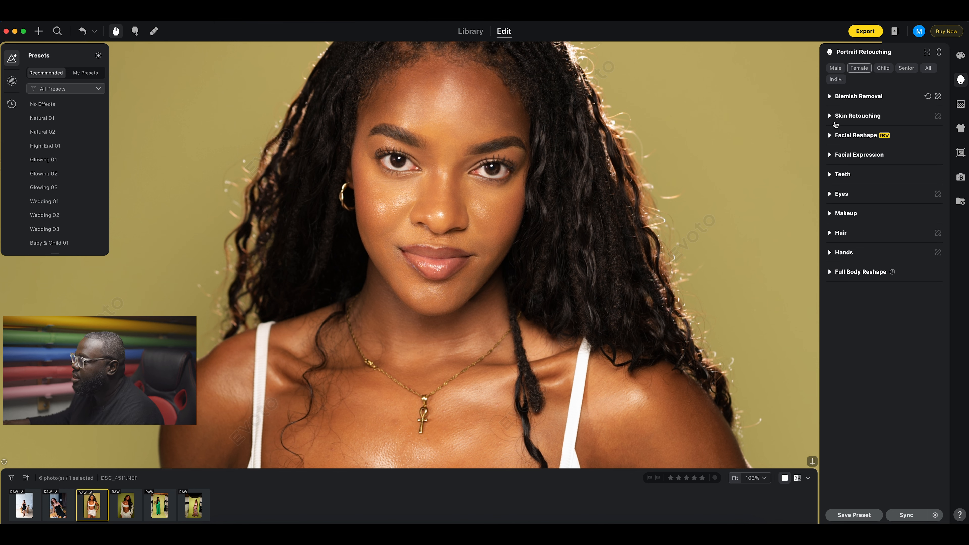
{"action": "left_click", "coordinate": [830, 116]}
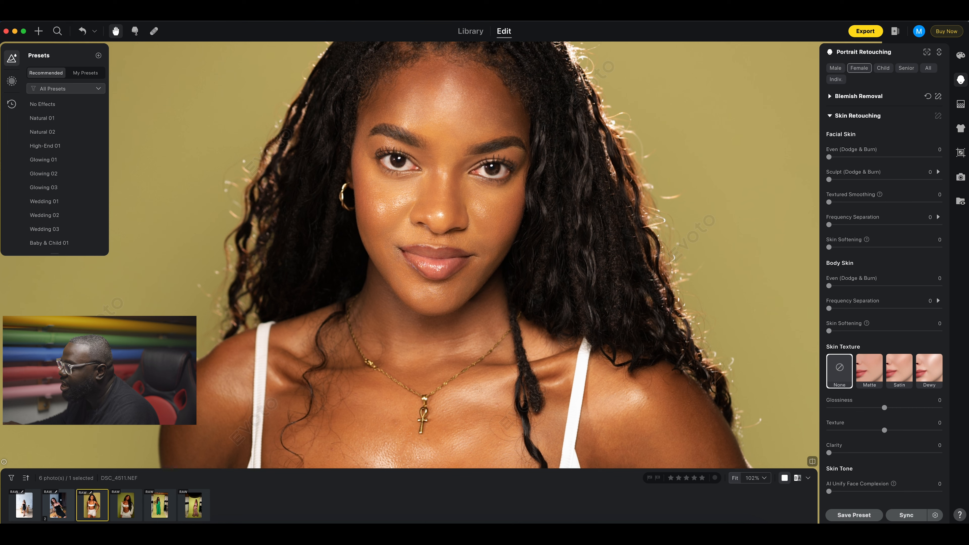
{"action": "left_click", "coordinate": [131, 507]}
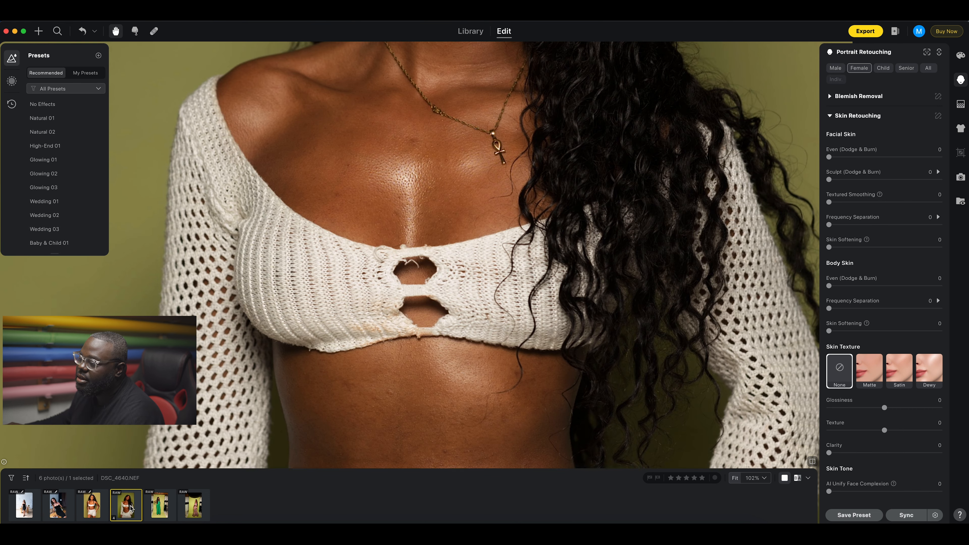
{"action": "left_click_drag", "start_coordinate": [520, 165], "coordinate": [518, 481]}
{"action": "left_click_drag", "start_coordinate": [544, 348], "coordinate": [480, 542]}
{"action": "left_click_drag", "start_coordinate": [483, 196], "coordinate": [490, 332]}
Return to the white-top portrait and add the crochet-top portrait to the selection.
{"action": "key", "text": "Left"}
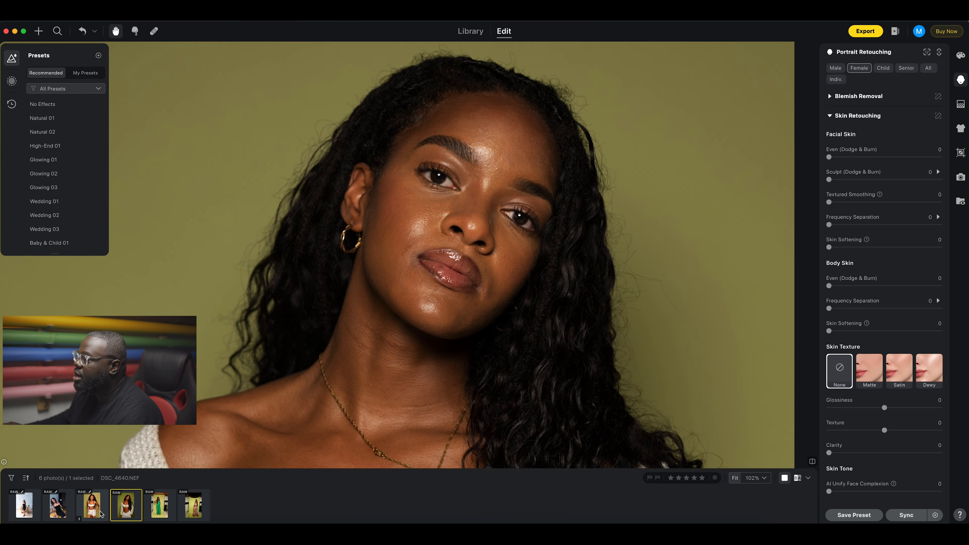
{"action": "left_click_drag", "start_coordinate": [450, 177], "coordinate": [451, 491]}
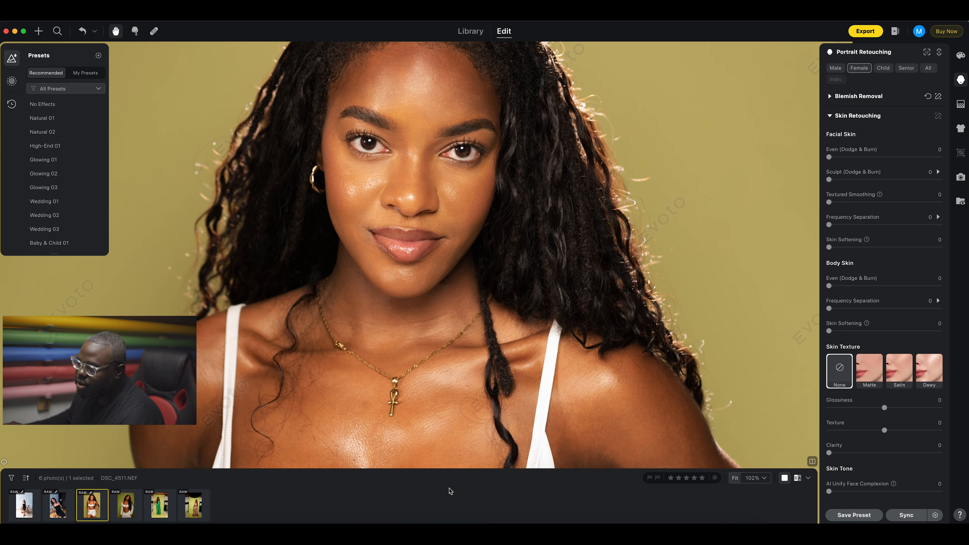
{"action": "left_click_drag", "start_coordinate": [453, 259], "coordinate": [457, 321]}
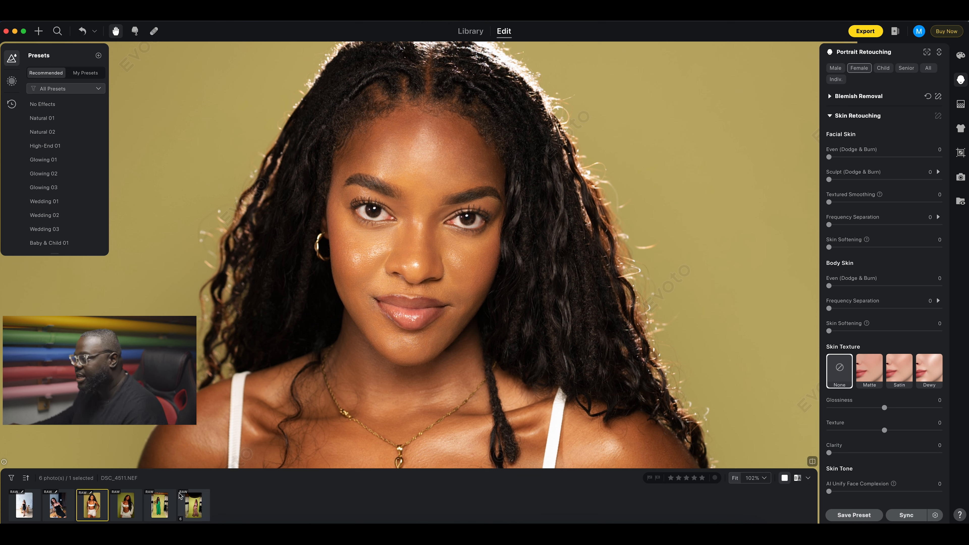
{"action": "left_click", "coordinate": [129, 508], "text": "super"}
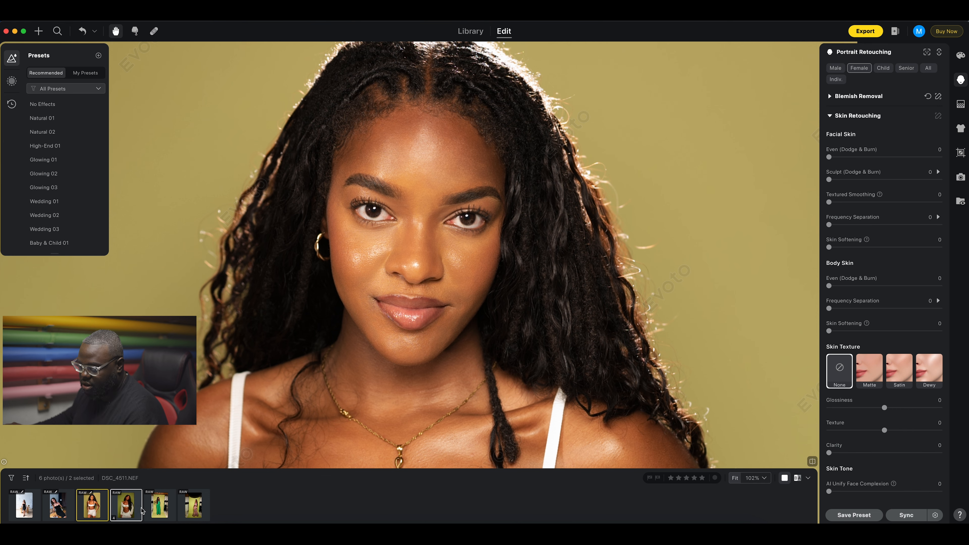
Sync DSC_4511.NEF's edits, with Crop & Rotate left off, to the crochet-top portrait.
{"action": "left_click", "coordinate": [906, 515]}
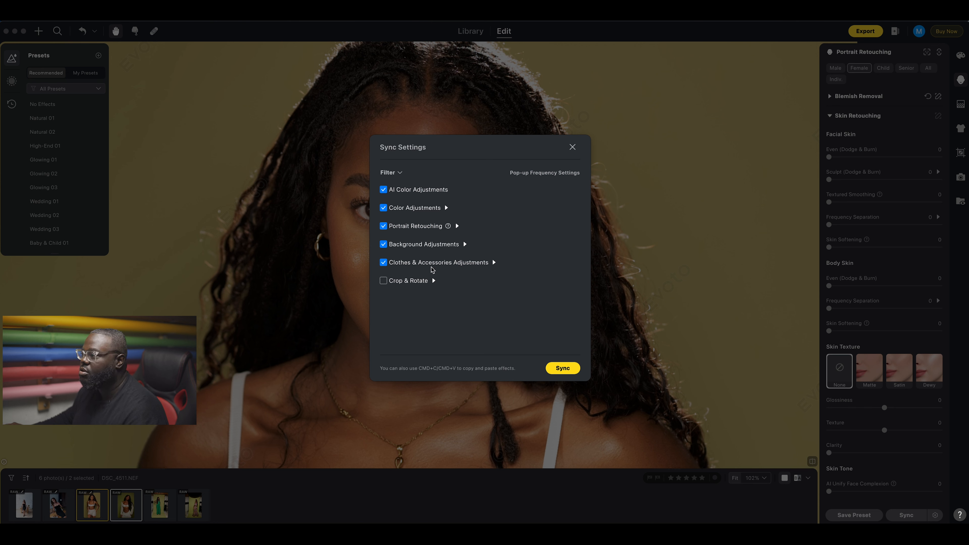
{"action": "left_click", "coordinate": [447, 209]}
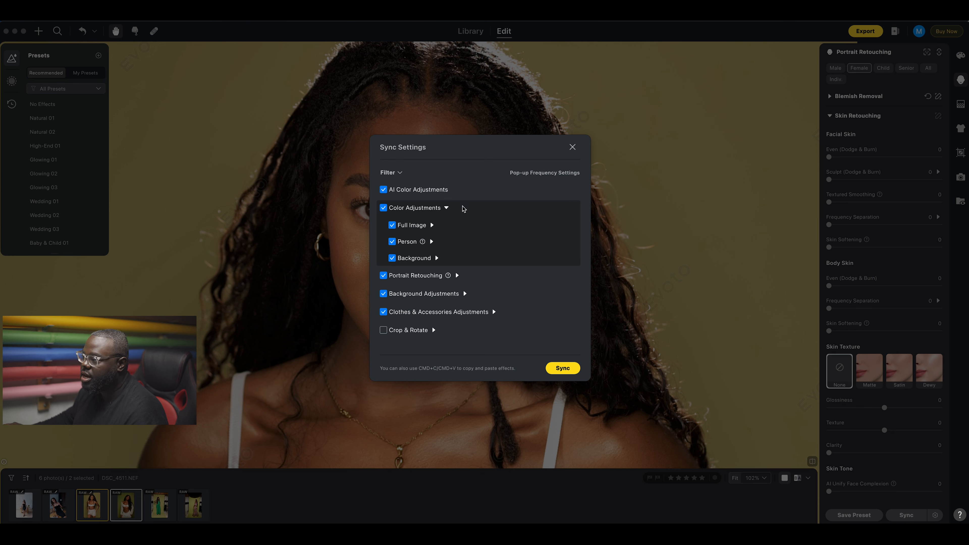
{"action": "left_click", "coordinate": [446, 208]}
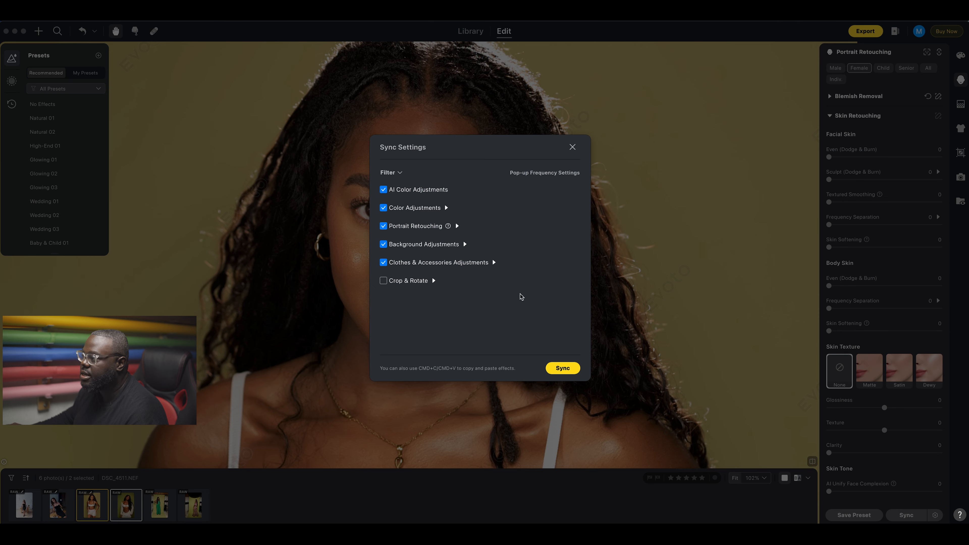
{"action": "left_click", "coordinate": [562, 367]}
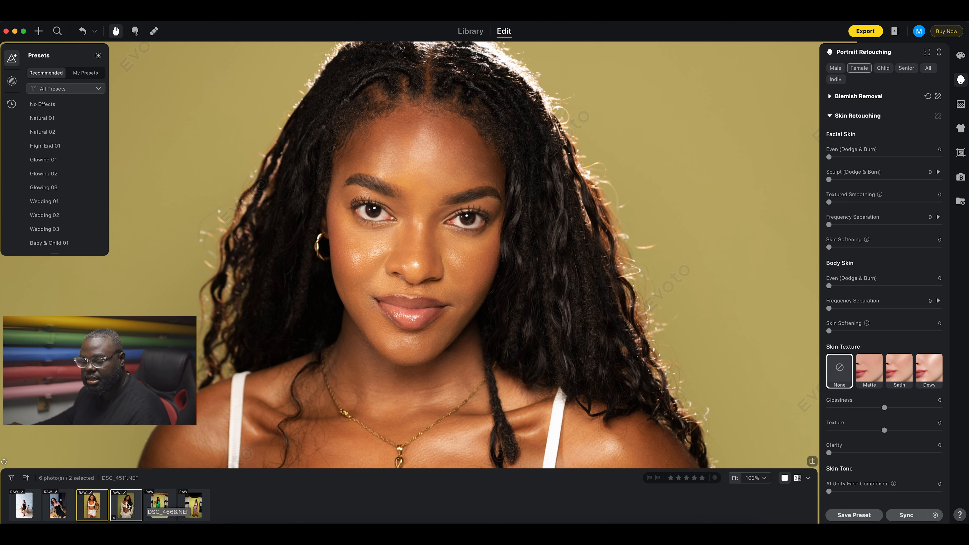
Open DSC_4640.NEF on its own and centre it to inspect the synced retouching.
{"action": "left_click", "coordinate": [130, 507]}
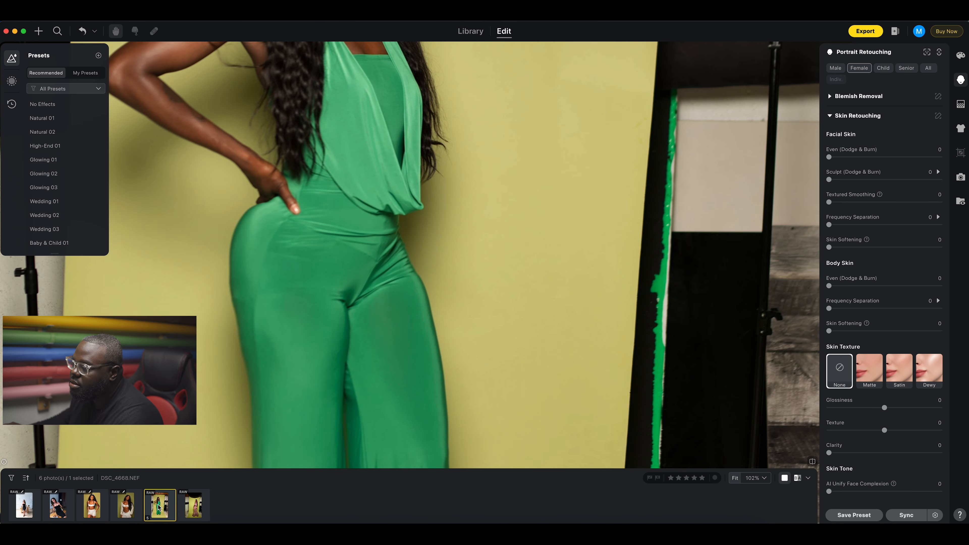
{"action": "left_click", "coordinate": [100, 509]}
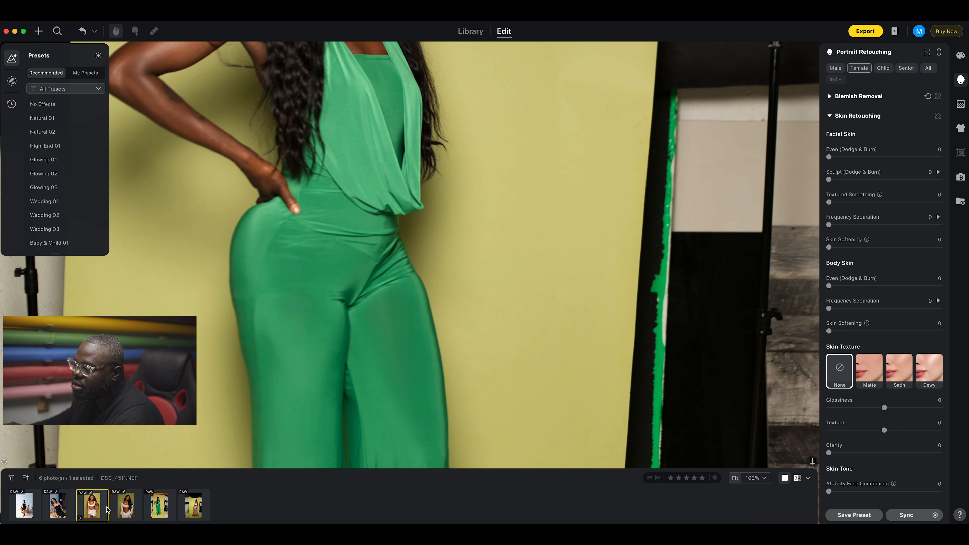
{"action": "left_click", "coordinate": [124, 508]}
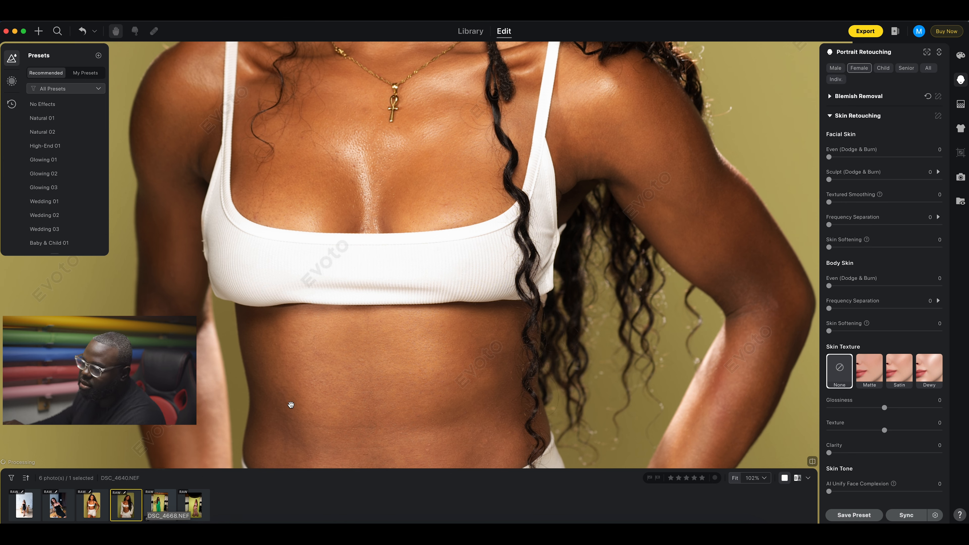
{"action": "scroll", "coordinate": [291, 405], "scroll_direction": "up", "scroll_amount": 5}
{"action": "scroll", "coordinate": [290, 404], "scroll_direction": "down", "scroll_amount": 3}
{"action": "scroll", "coordinate": [290, 404], "scroll_direction": "down", "scroll_amount": 6}
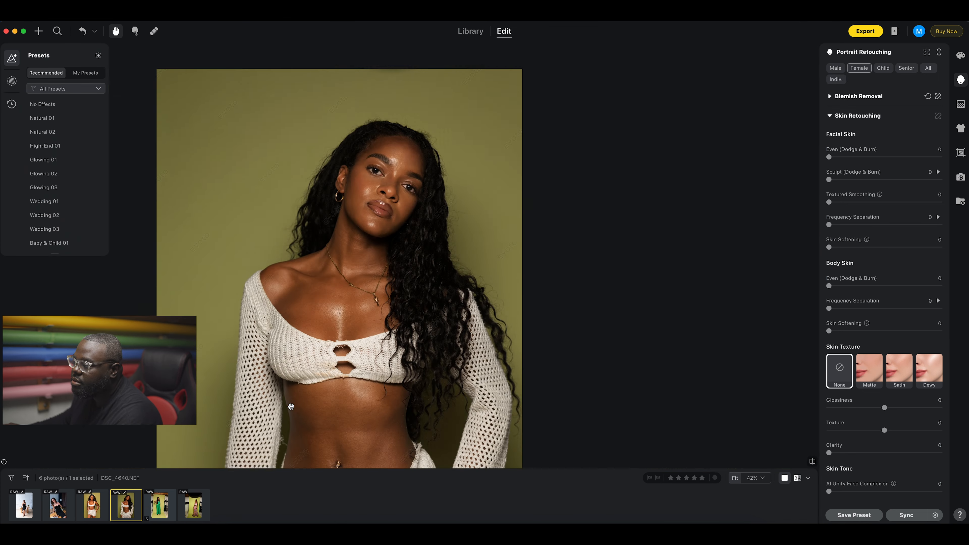
{"action": "scroll", "coordinate": [291, 406], "scroll_direction": "up", "scroll_amount": 2}
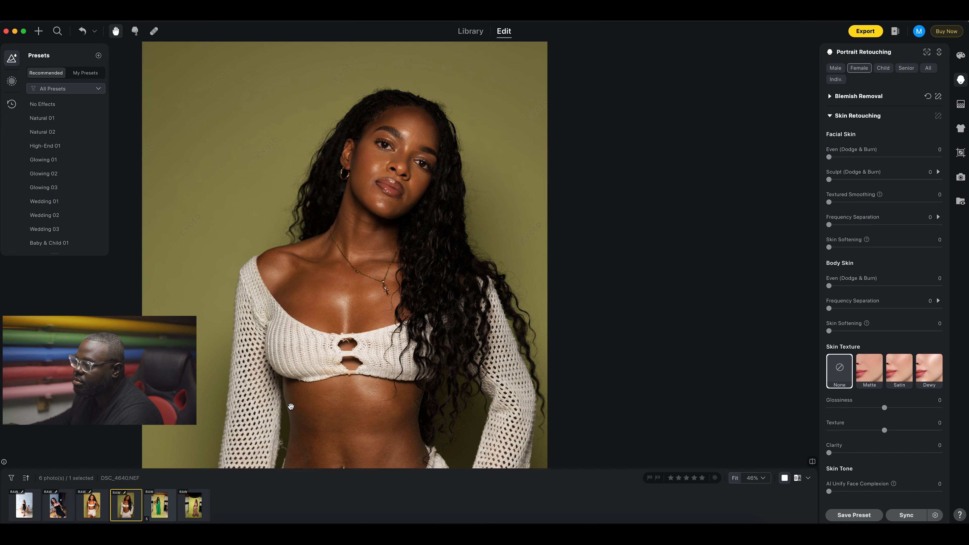
{"action": "left_click_drag", "start_coordinate": [416, 170], "coordinate": [485, 228]}
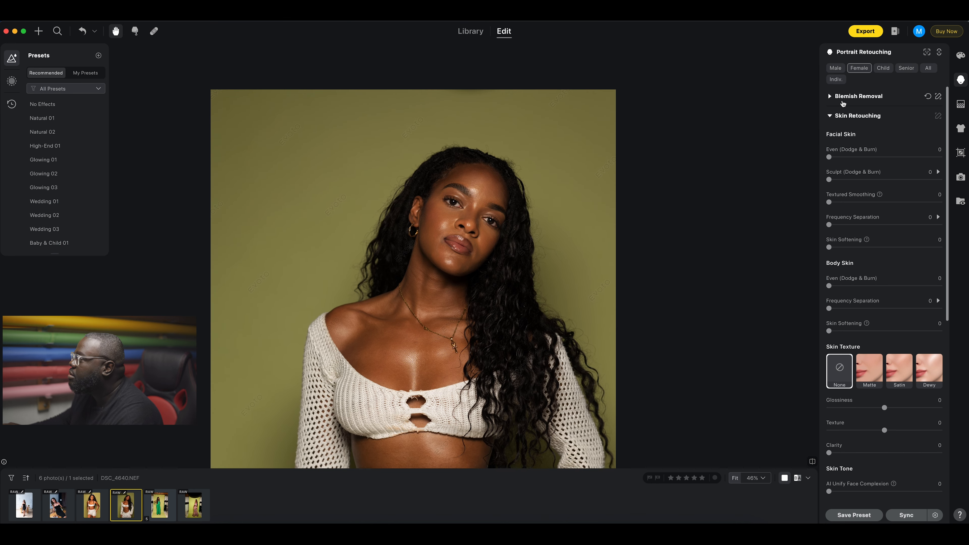
{"action": "left_click", "coordinate": [938, 97]}
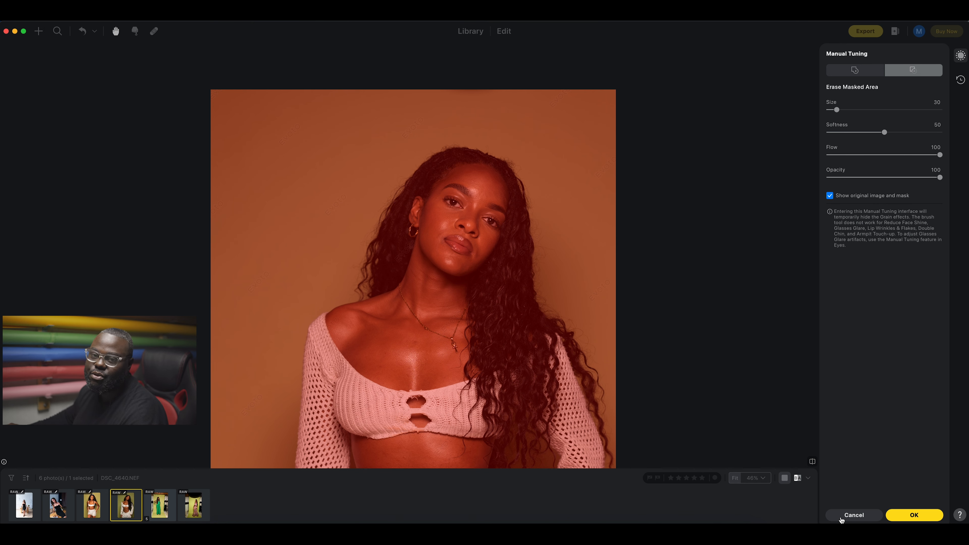
{"action": "left_click", "coordinate": [853, 515]}
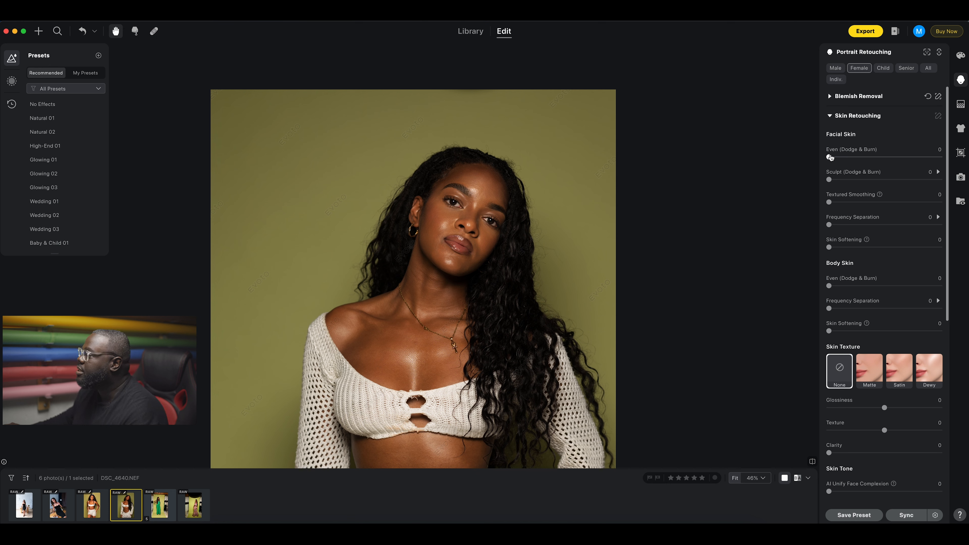
Raise Facial Skin Even (Dodge & Burn) to full strength.
{"action": "left_click_drag", "start_coordinate": [830, 158], "coordinate": [896, 158]}
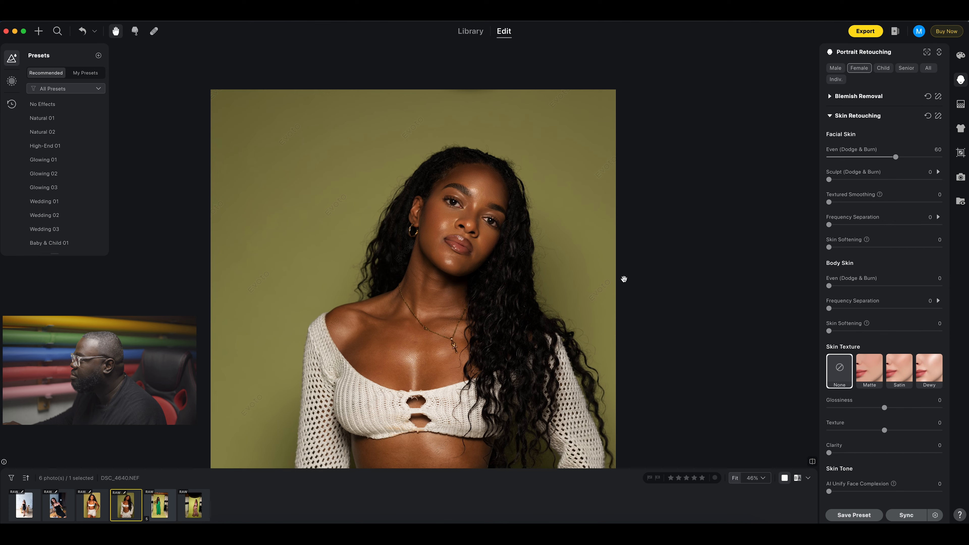
{"action": "left_click_drag", "start_coordinate": [487, 241], "coordinate": [489, 312]}
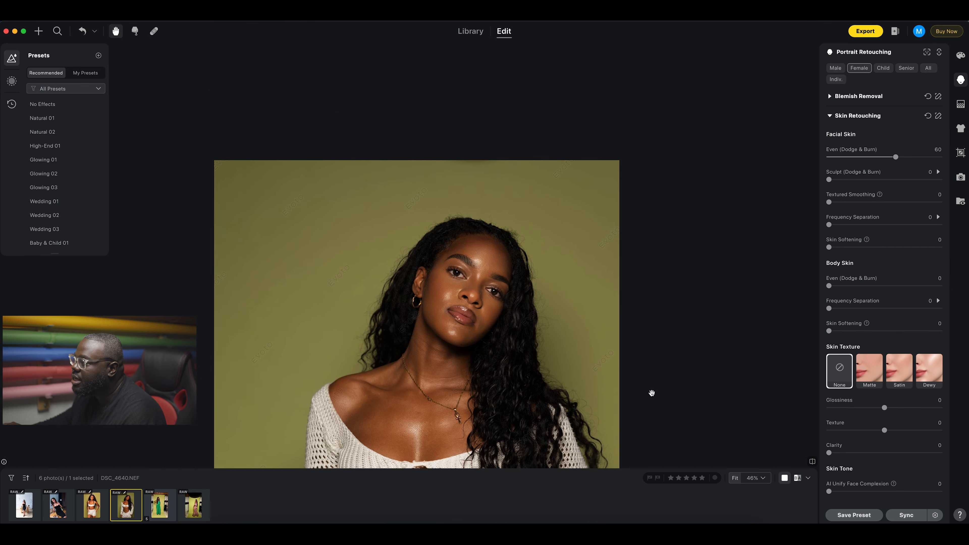
{"action": "scroll", "coordinate": [495, 365], "scroll_direction": "up", "scroll_amount": 3}
{"action": "scroll", "coordinate": [495, 365], "scroll_direction": "up", "scroll_amount": 5}
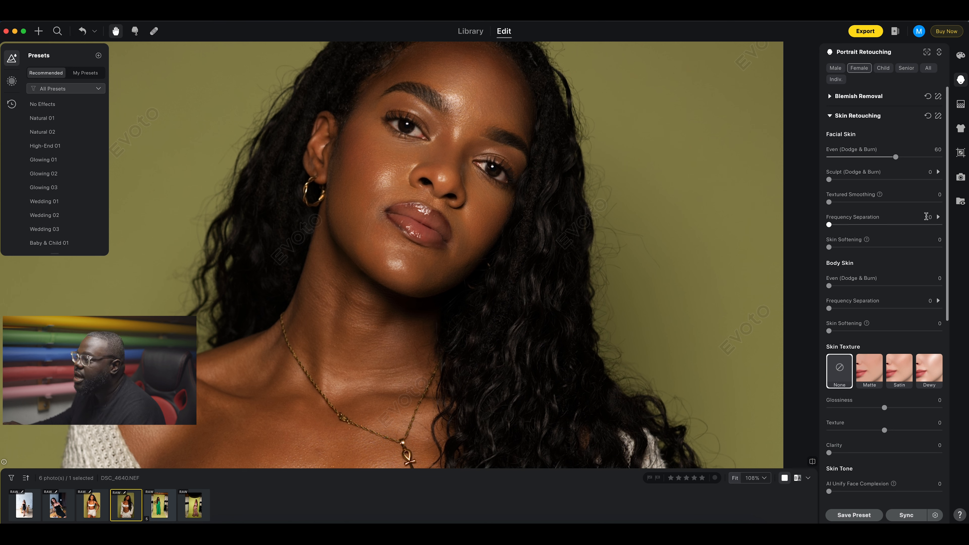
{"action": "left_click_drag", "start_coordinate": [896, 157], "coordinate": [946, 160]}
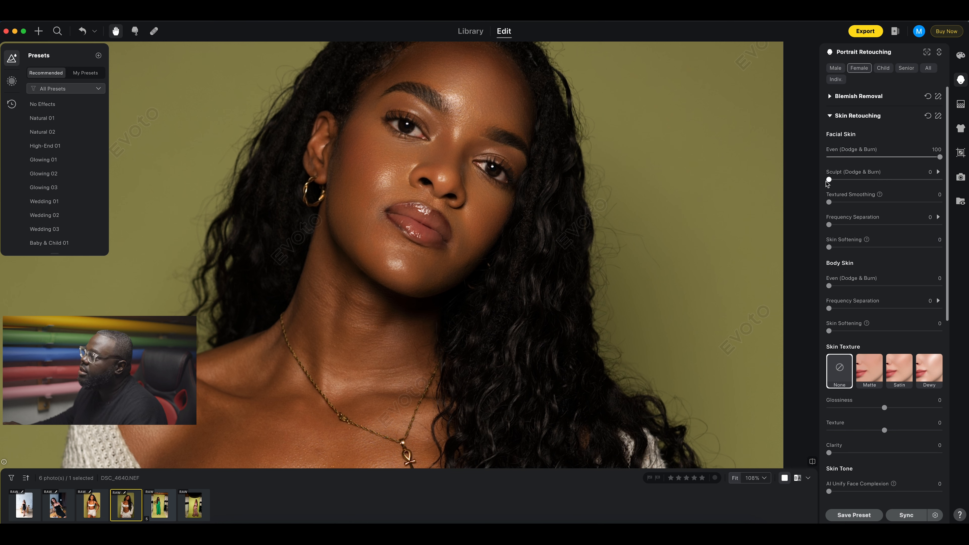
Push Sculpt to 100, reset Skin Retouching, then set Textured Smoothing to 100.
{"action": "left_click_drag", "start_coordinate": [830, 183], "coordinate": [940, 180]}
{"action": "left_click", "coordinate": [938, 172]}
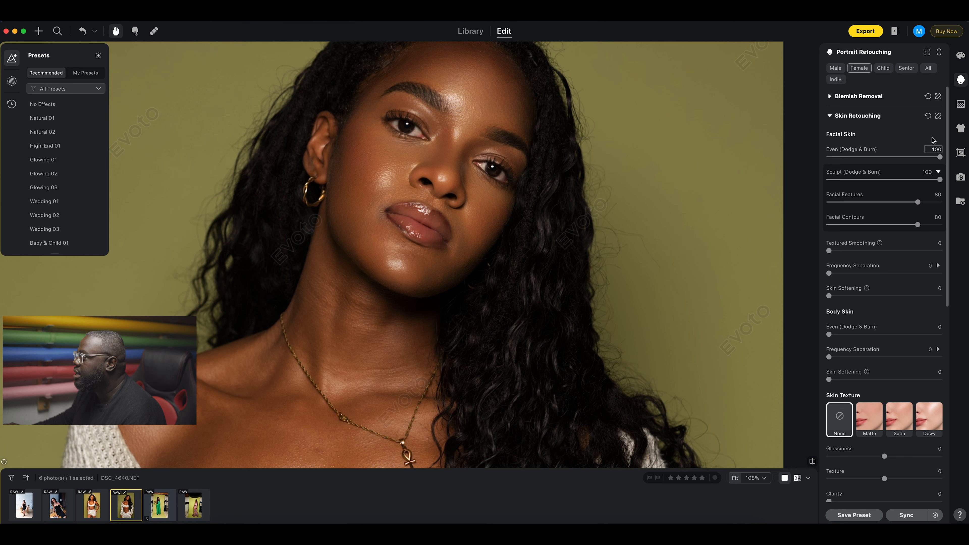
{"action": "left_click", "coordinate": [928, 119]}
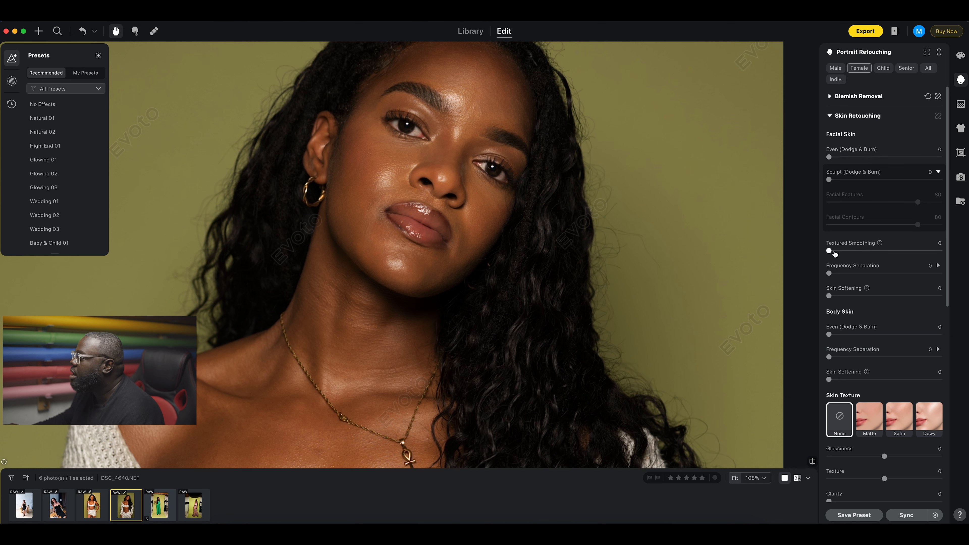
{"action": "left_click_drag", "start_coordinate": [830, 253], "coordinate": [965, 252]}
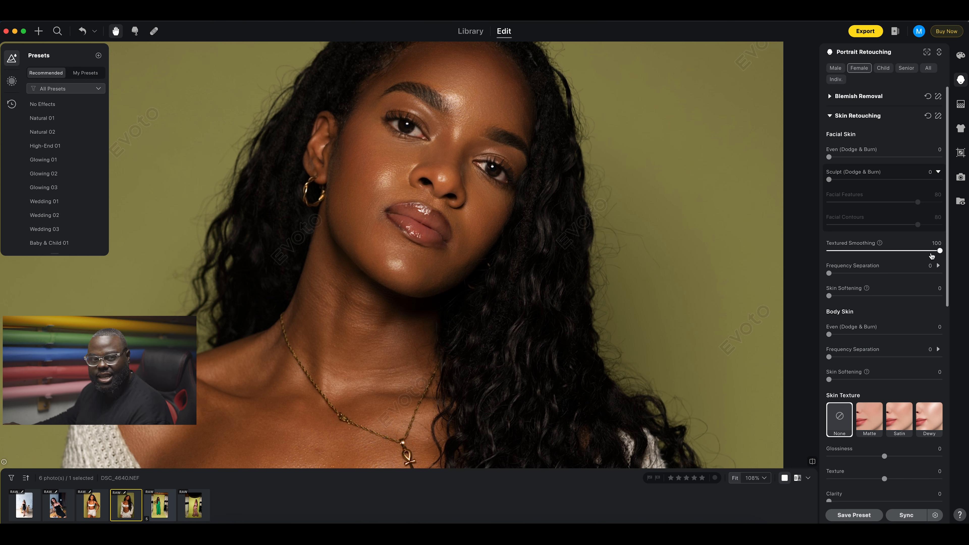
{"action": "left_click_drag", "start_coordinate": [882, 252], "coordinate": [961, 272]}
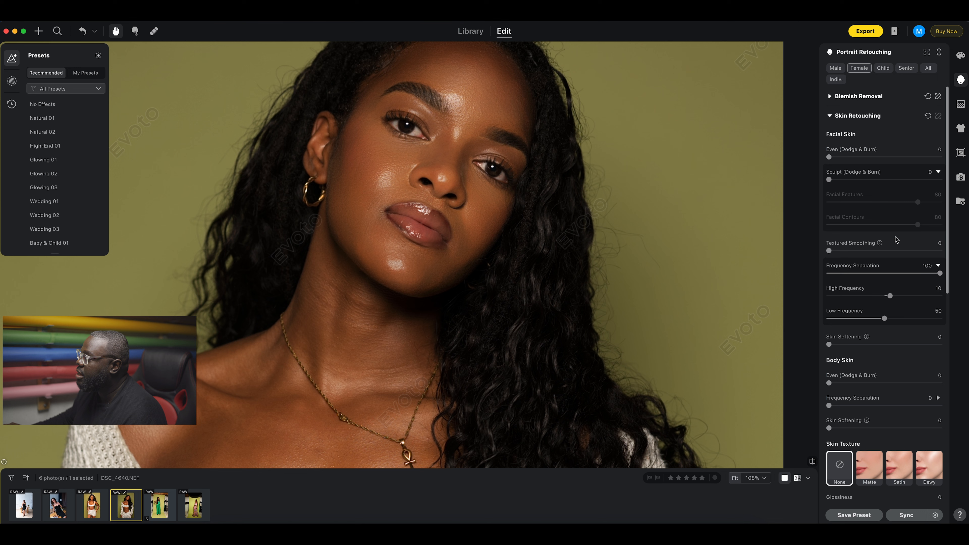
{"action": "left_click", "coordinate": [928, 116]}
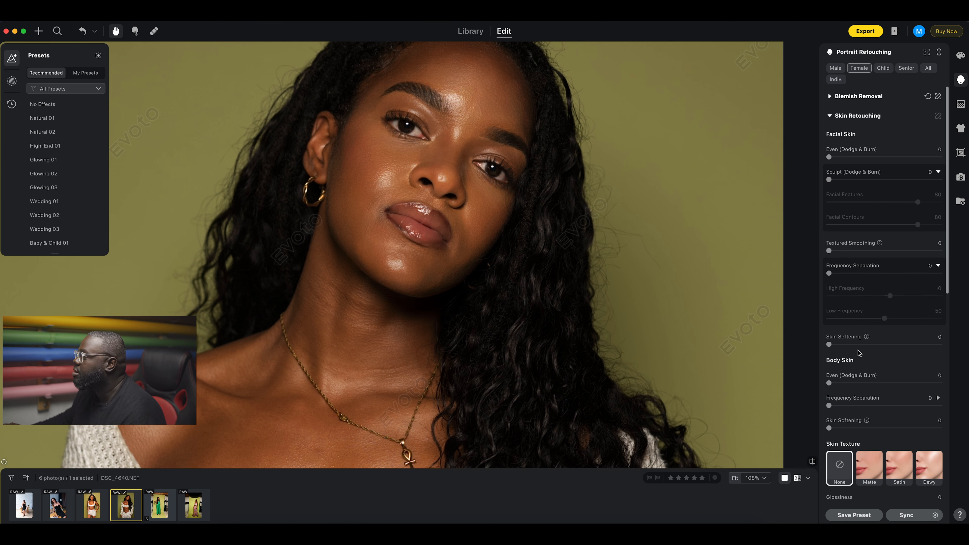
Try Body Skin Even and Frequency Separation at full strength after raising skin softening.
{"action": "mouse_move", "coordinate": [833, 346]}
{"action": "left_mouse_down"}
{"action": "mouse_move", "coordinate": [945, 345]}
{"action": "mouse_move", "coordinate": [807, 348]}
{"action": "left_mouse_up"}
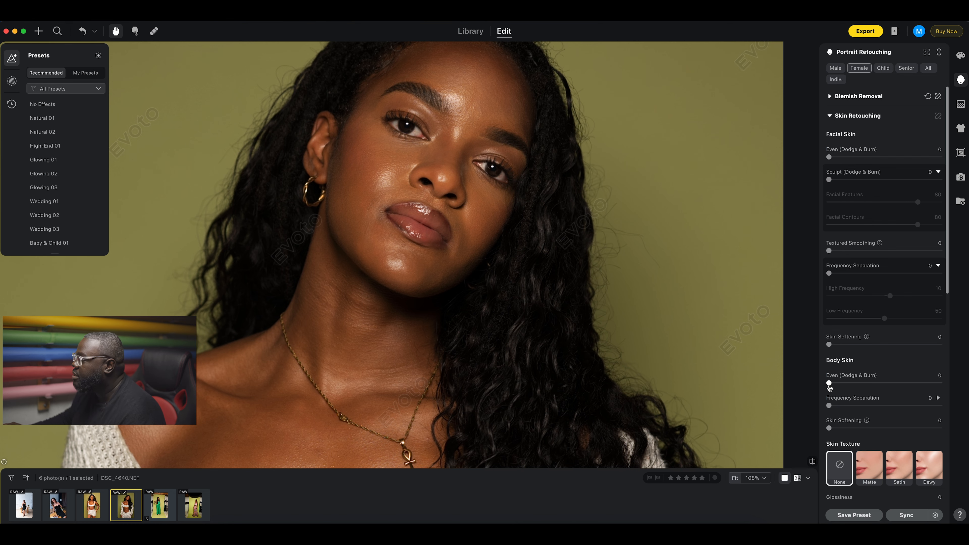
{"action": "left_click_drag", "start_coordinate": [622, 337], "coordinate": [642, 58]}
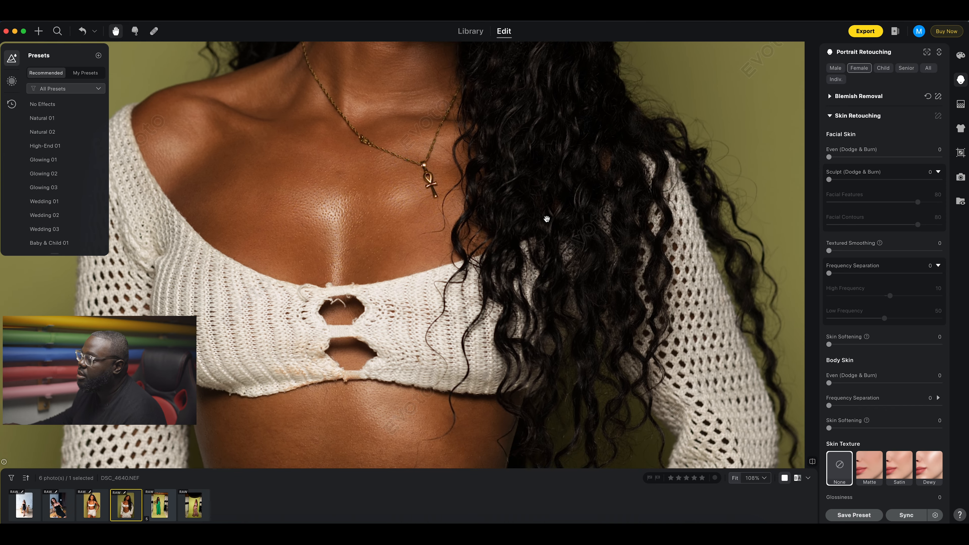
{"action": "left_click_drag", "start_coordinate": [559, 346], "coordinate": [605, 515]}
{"action": "left_click_drag", "start_coordinate": [830, 385], "coordinate": [955, 386]}
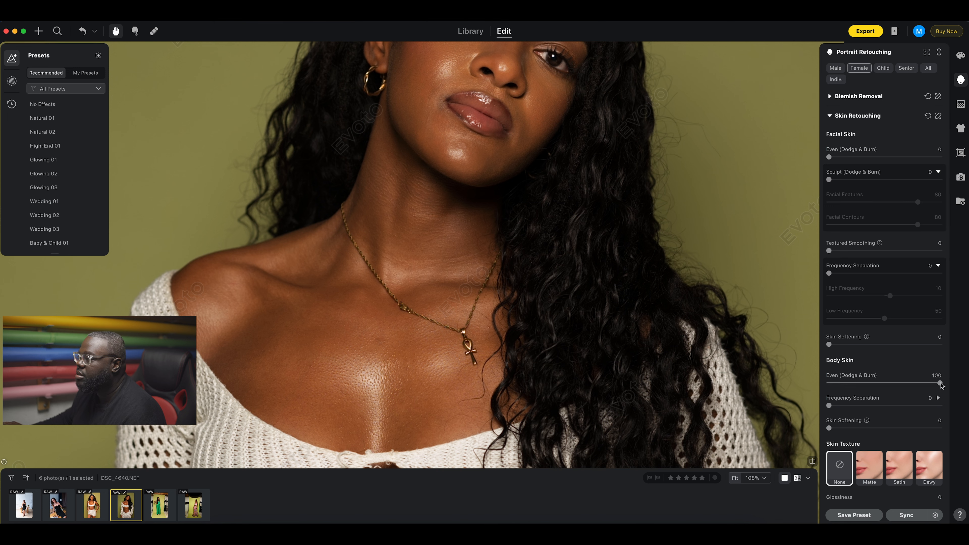
{"action": "left_click_drag", "start_coordinate": [830, 406], "coordinate": [949, 405]}
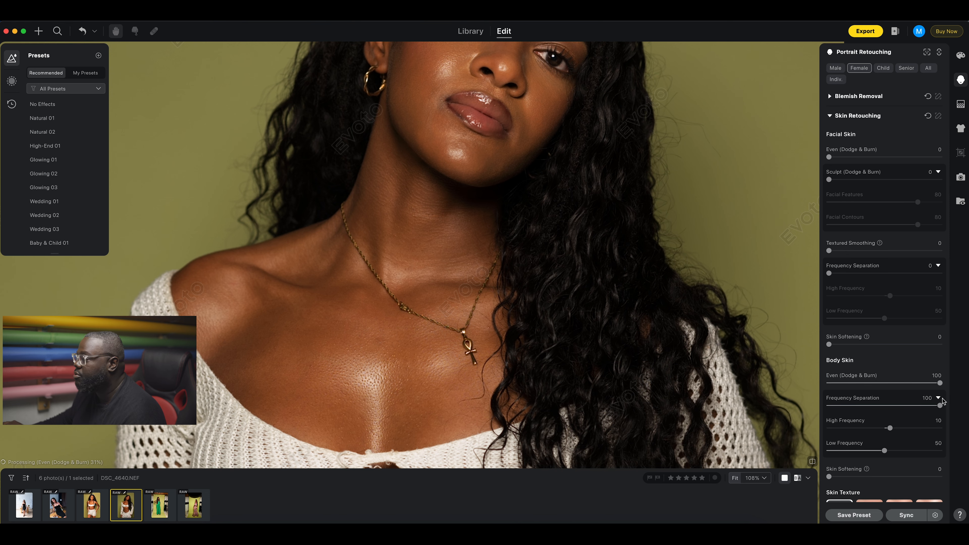
Reset the body skin adjustments back to zero.
{"action": "scroll", "coordinate": [616, 369], "scroll_direction": "down", "scroll_amount": 5}
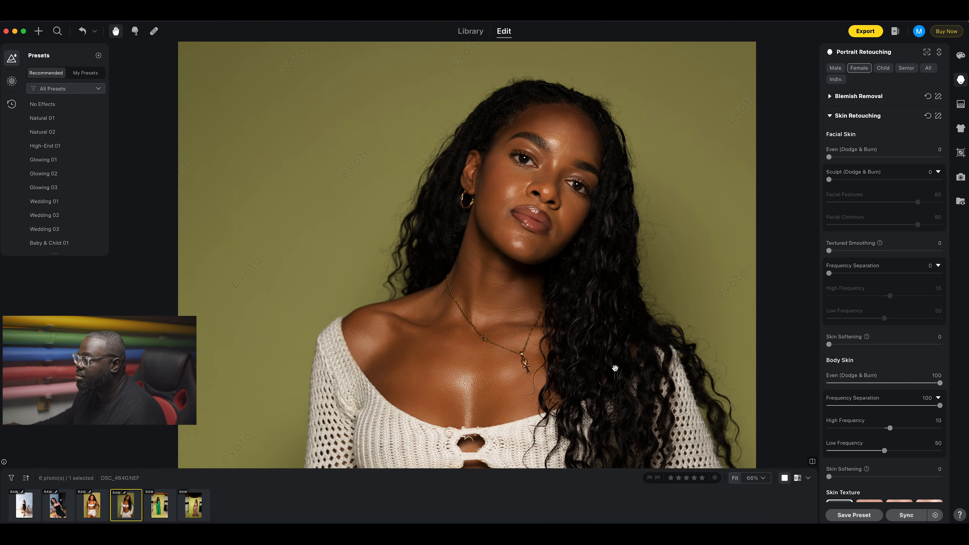
{"action": "scroll", "coordinate": [615, 368], "scroll_direction": "down", "scroll_amount": 4}
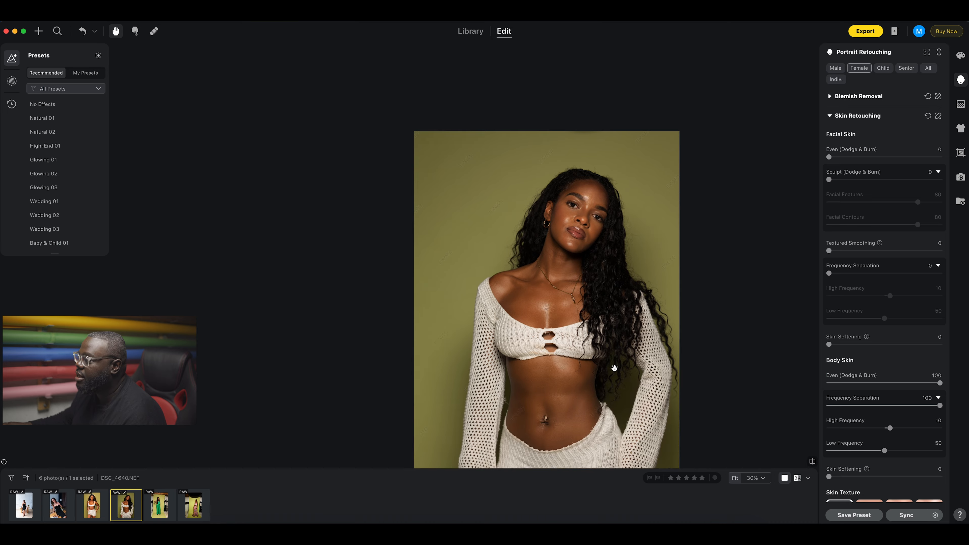
{"action": "left_click_drag", "start_coordinate": [558, 307], "coordinate": [557, 332]}
{"action": "scroll", "coordinate": [557, 331], "scroll_direction": "up", "scroll_amount": 3}
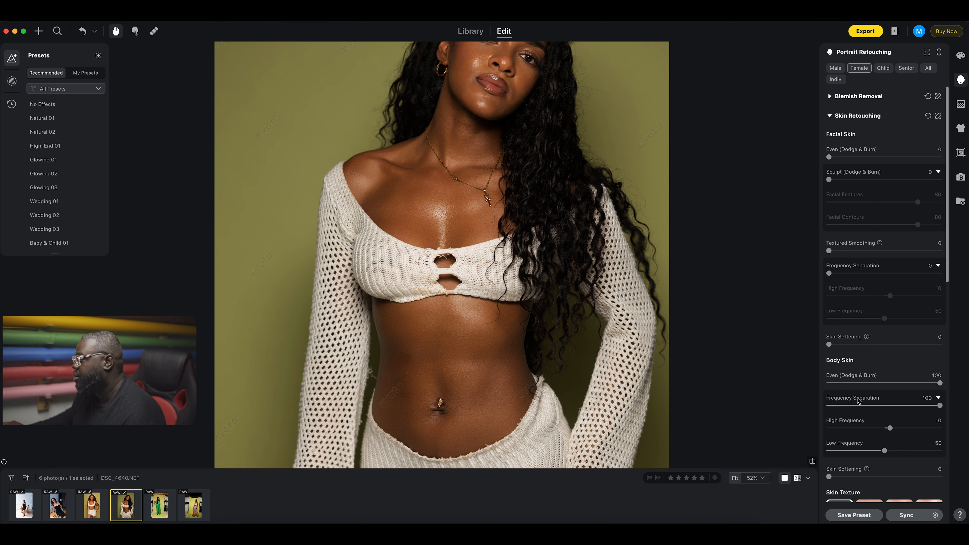
{"action": "left_click", "coordinate": [928, 116]}
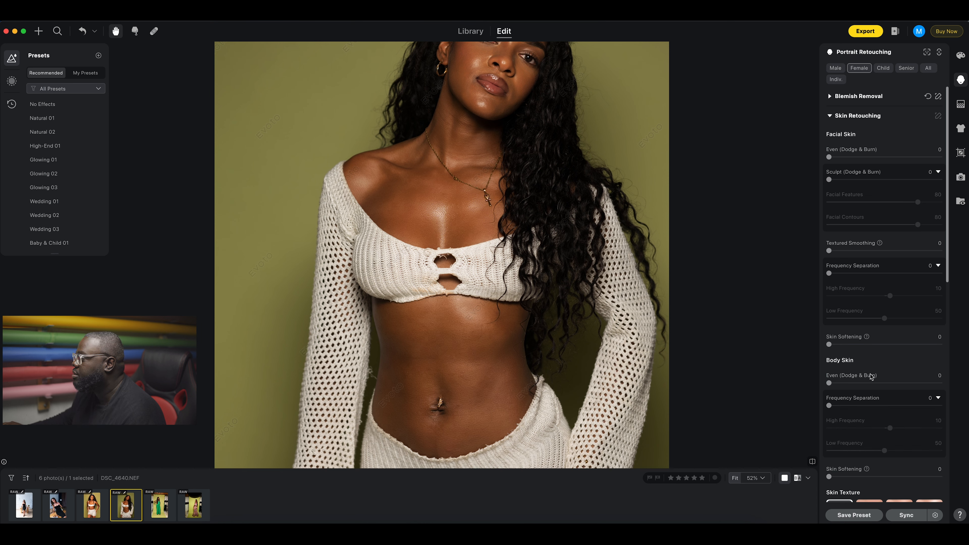
Set Body Blemishes removal to 100 and collapse the Blemish Removal section.
{"action": "left_click", "coordinate": [831, 97]}
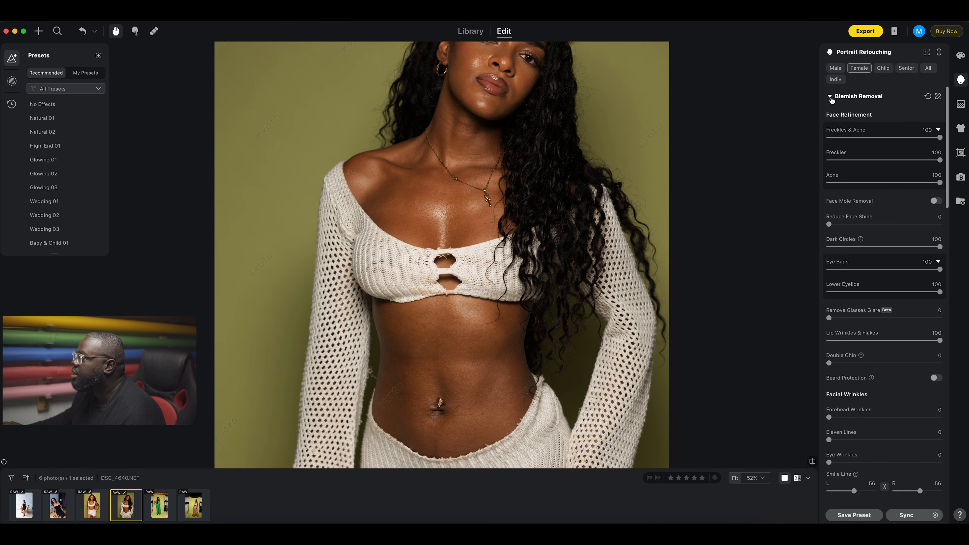
{"action": "scroll", "coordinate": [856, 385], "scroll_direction": "down", "scroll_amount": 10}
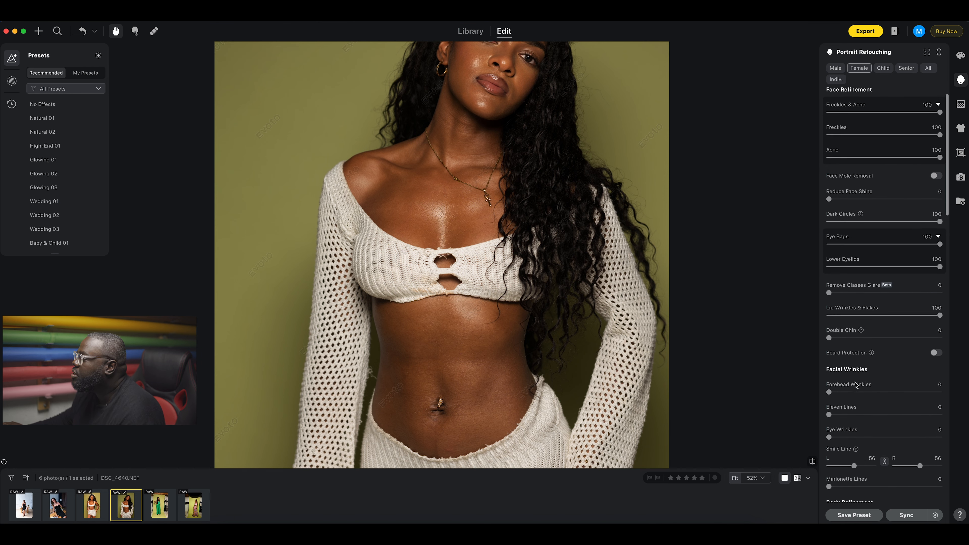
{"action": "scroll", "coordinate": [856, 385], "scroll_direction": "up", "scroll_amount": 10}
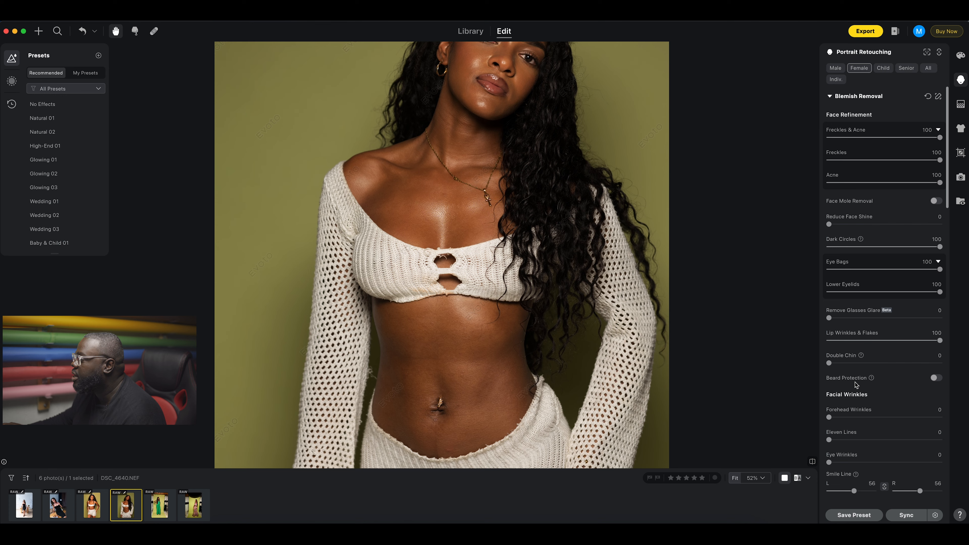
{"action": "scroll", "coordinate": [856, 385], "scroll_direction": "down", "scroll_amount": 10}
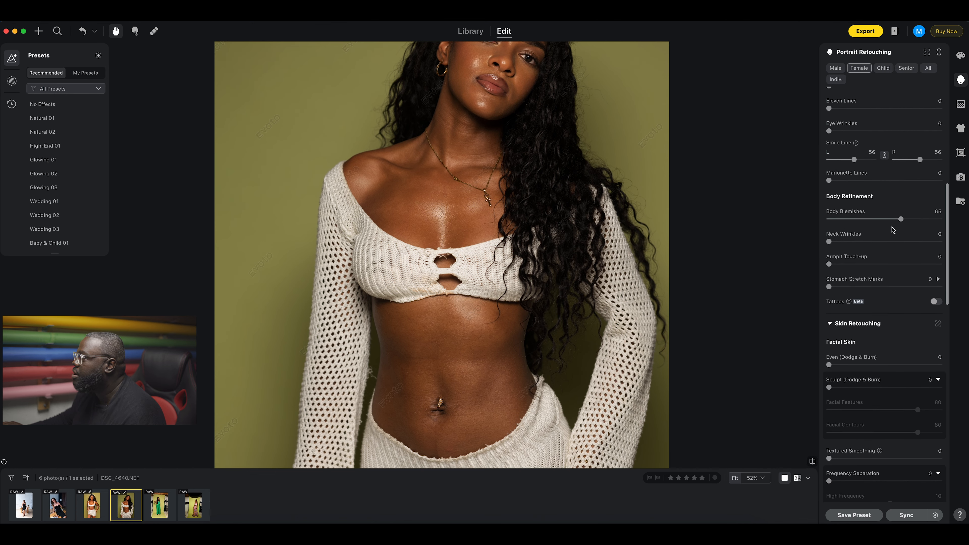
{"action": "left_click_drag", "start_coordinate": [901, 220], "coordinate": [941, 220]}
{"action": "scroll", "coordinate": [908, 257], "scroll_direction": "up", "scroll_amount": 10}
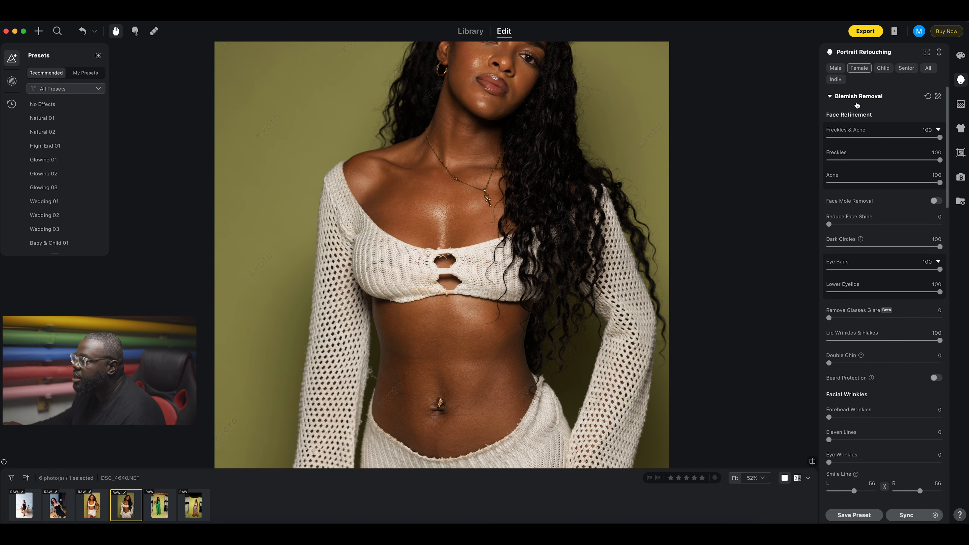
{"action": "left_click", "coordinate": [861, 105]}
Try a moderate Body Skin Frequency Separation value.
{"action": "scroll", "coordinate": [886, 342], "scroll_direction": "down", "scroll_amount": 5}
{"action": "scroll", "coordinate": [885, 342], "scroll_direction": "down", "scroll_amount": 1}
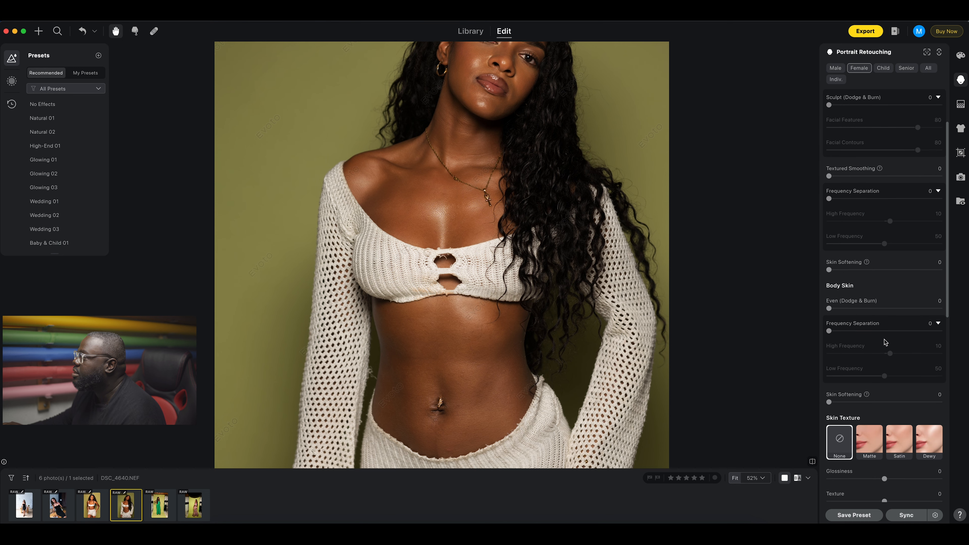
{"action": "left_click_drag", "start_coordinate": [828, 331], "coordinate": [857, 332]}
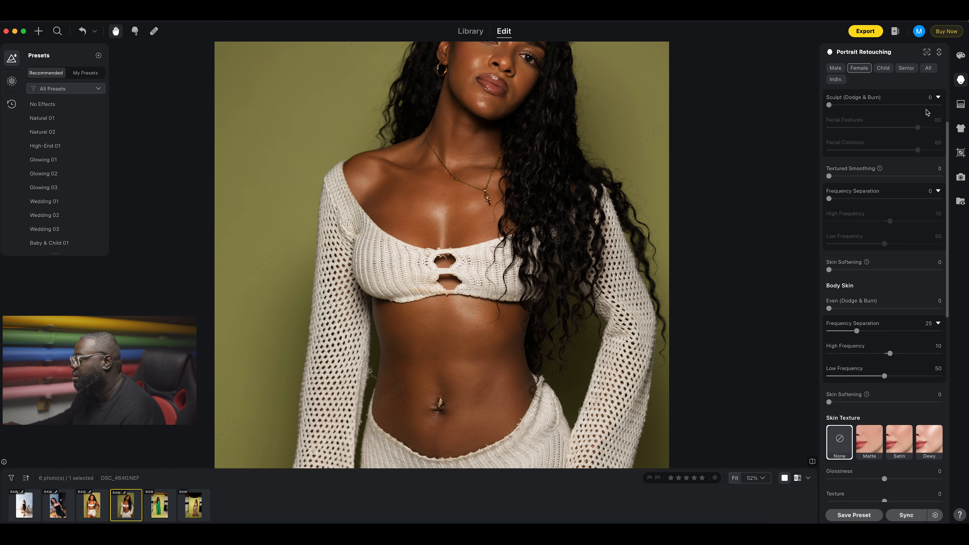
{"action": "scroll", "coordinate": [931, 114], "scroll_direction": "up", "scroll_amount": 3}
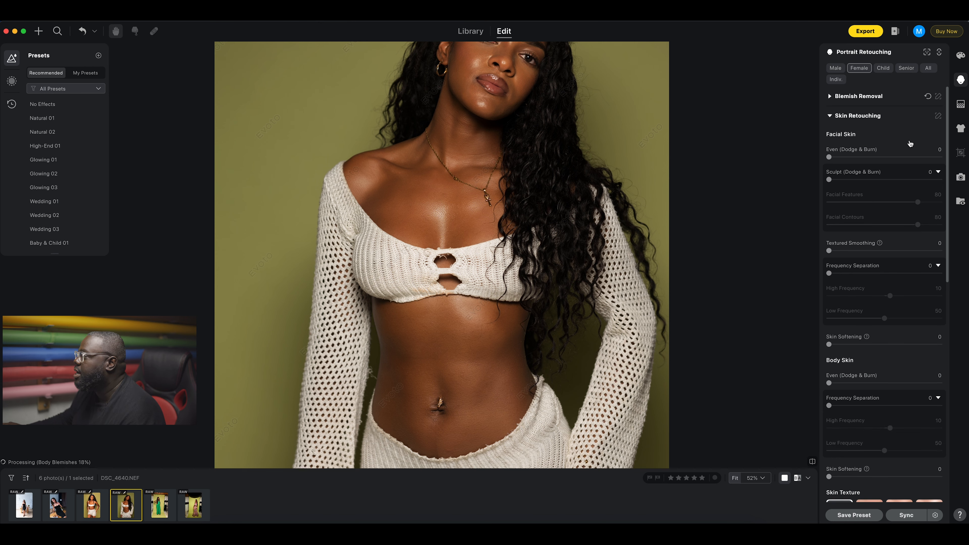
{"action": "scroll", "coordinate": [879, 484], "scroll_direction": "down", "scroll_amount": 15}
{"action": "scroll", "coordinate": [880, 484], "scroll_direction": "up", "scroll_amount": 8}
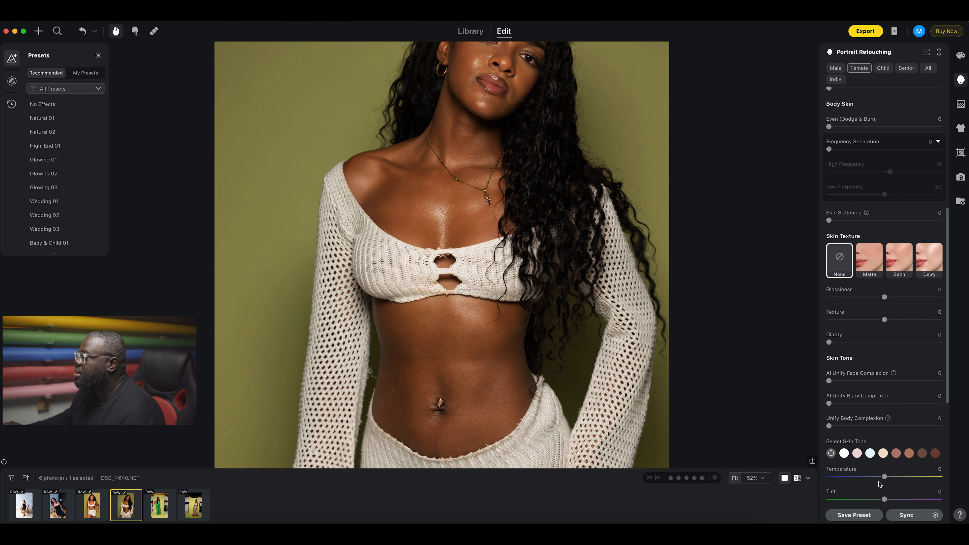
{"action": "scroll", "coordinate": [870, 447], "scroll_direction": "up", "scroll_amount": 2}
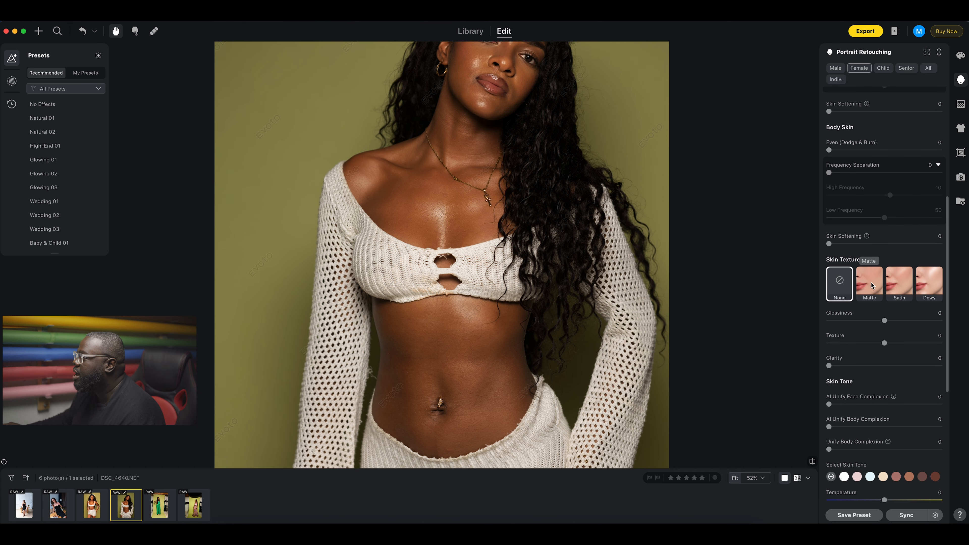
{"action": "left_click_drag", "start_coordinate": [573, 259], "coordinate": [587, 410]}
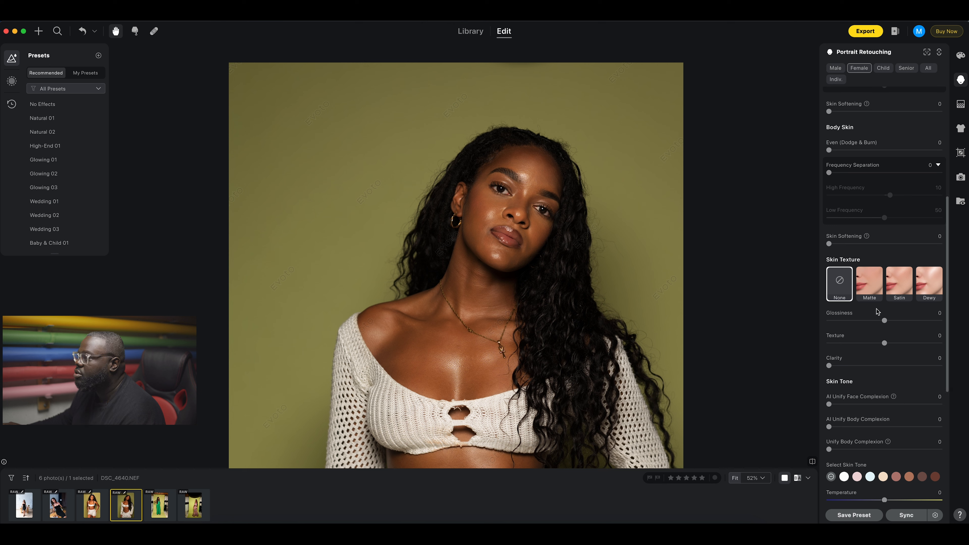
{"action": "left_click", "coordinate": [869, 289]}
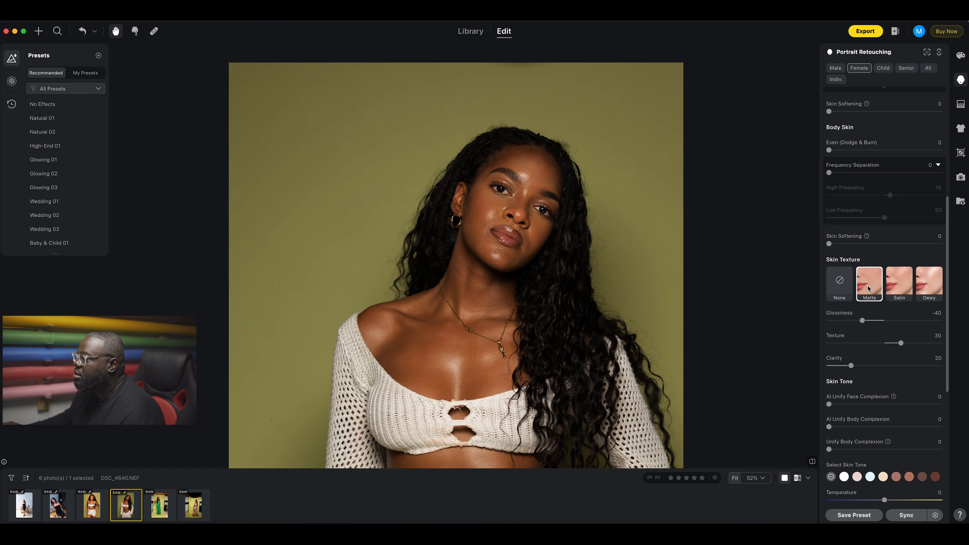
{"action": "left_click", "coordinate": [899, 289]}
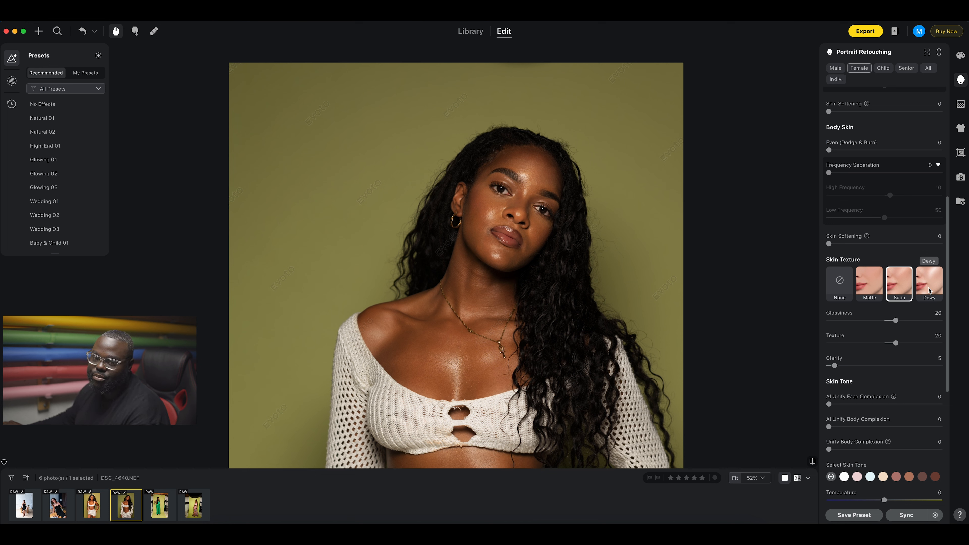
{"action": "left_click", "coordinate": [928, 290]}
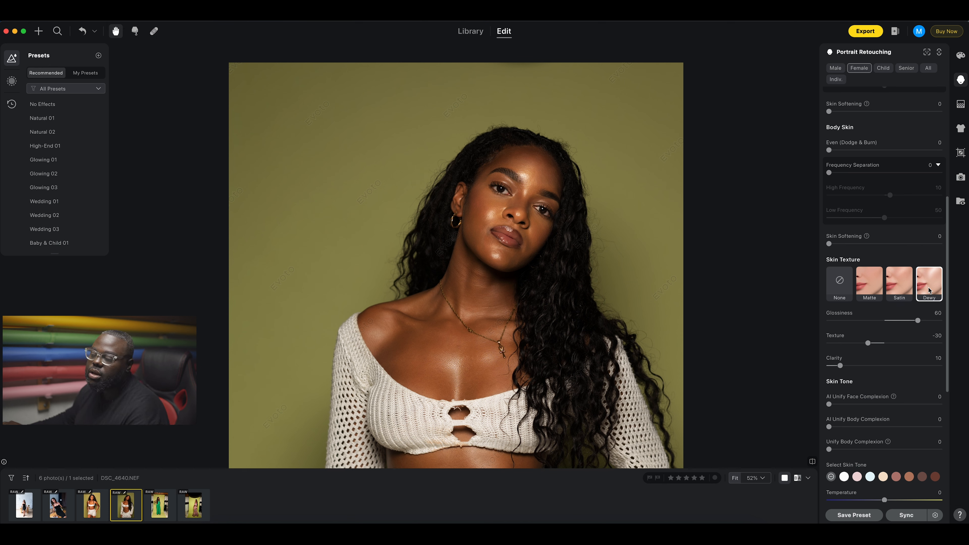
{"action": "left_click", "coordinate": [835, 288]}
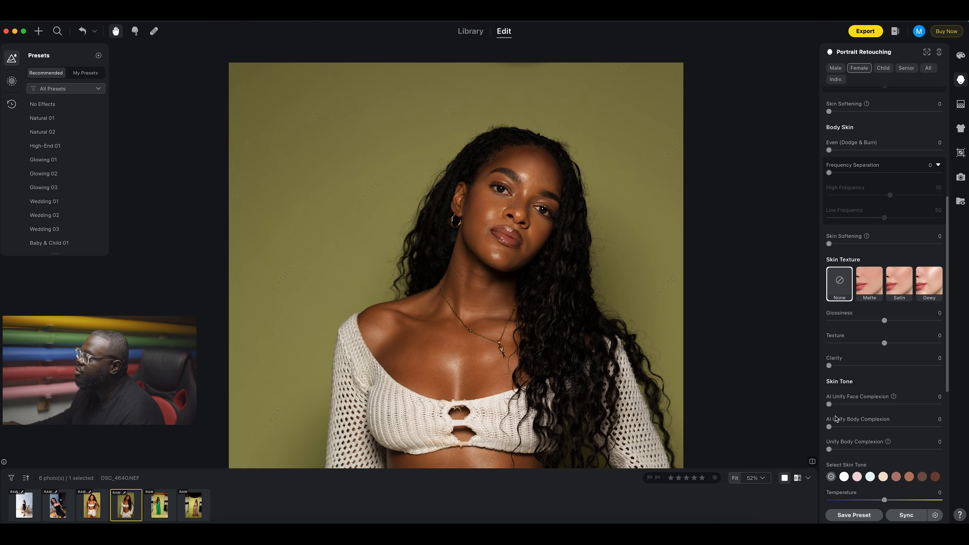
{"action": "scroll", "coordinate": [838, 406], "scroll_direction": "down", "scroll_amount": 3}
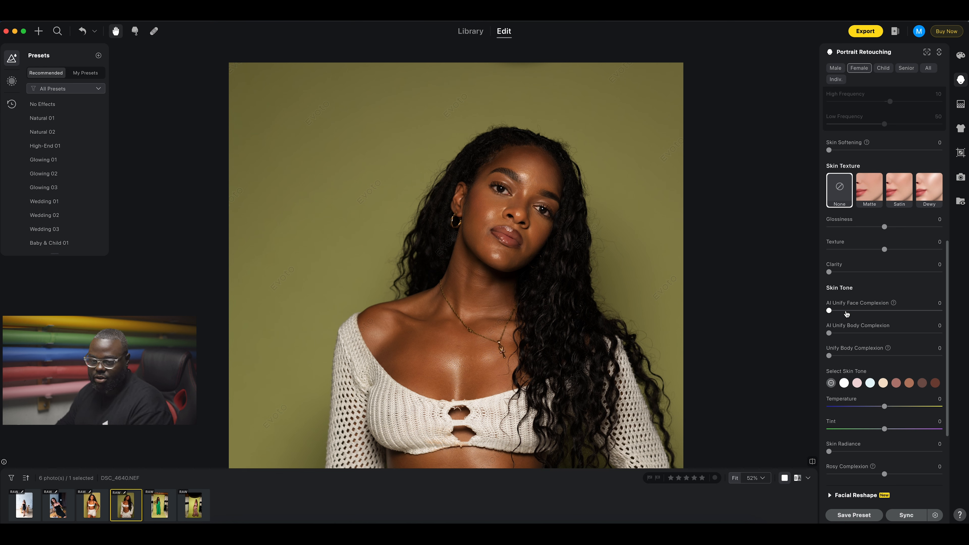
Set the AI Unify Face Complexion slider to about 61.
{"action": "left_click", "coordinate": [832, 311]}
{"action": "left_click_drag", "start_coordinate": [832, 312], "coordinate": [906, 325]}
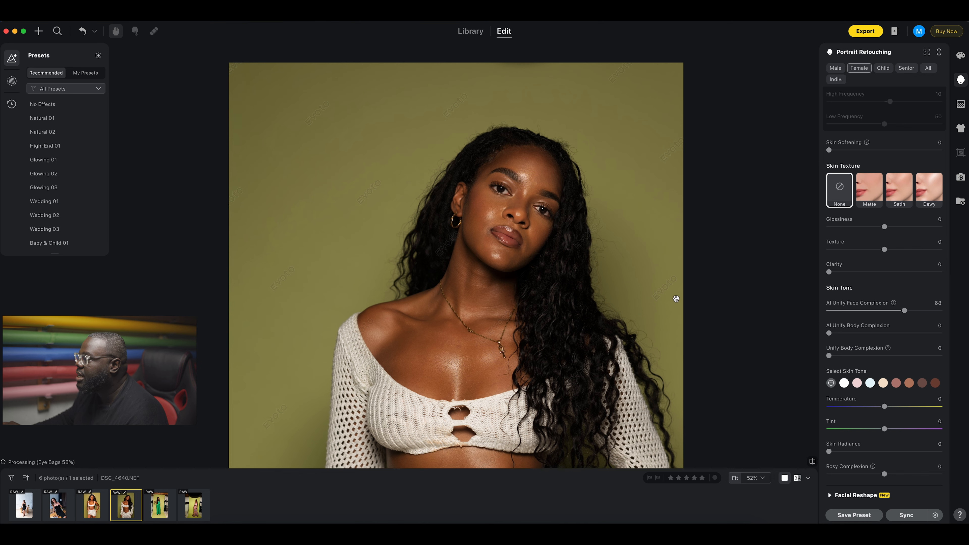
{"action": "scroll", "coordinate": [524, 201], "scroll_direction": "up", "scroll_amount": 5}
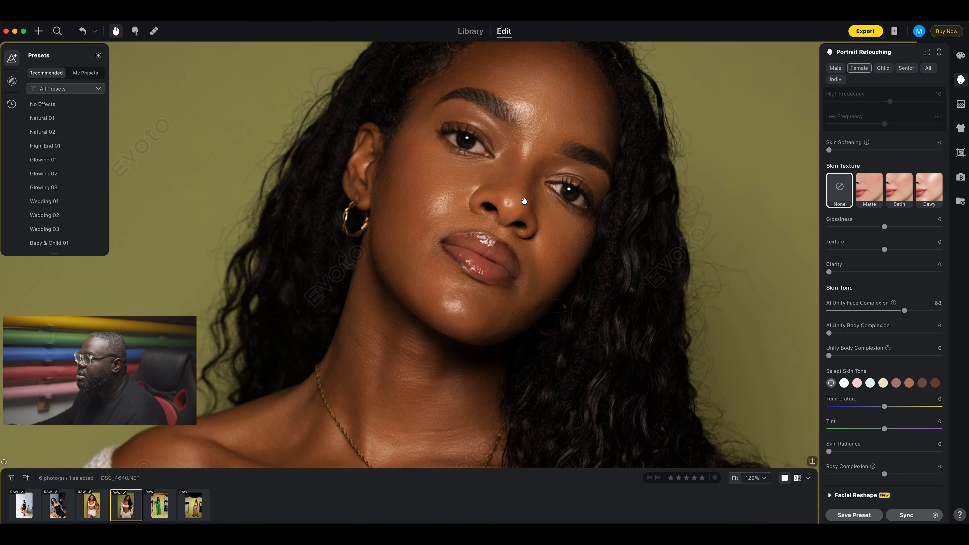
{"action": "mouse_move", "coordinate": [905, 310]}
{"action": "left_mouse_down"}
{"action": "mouse_move", "coordinate": [867, 313]}
{"action": "mouse_move", "coordinate": [896, 311]}
{"action": "left_mouse_up"}
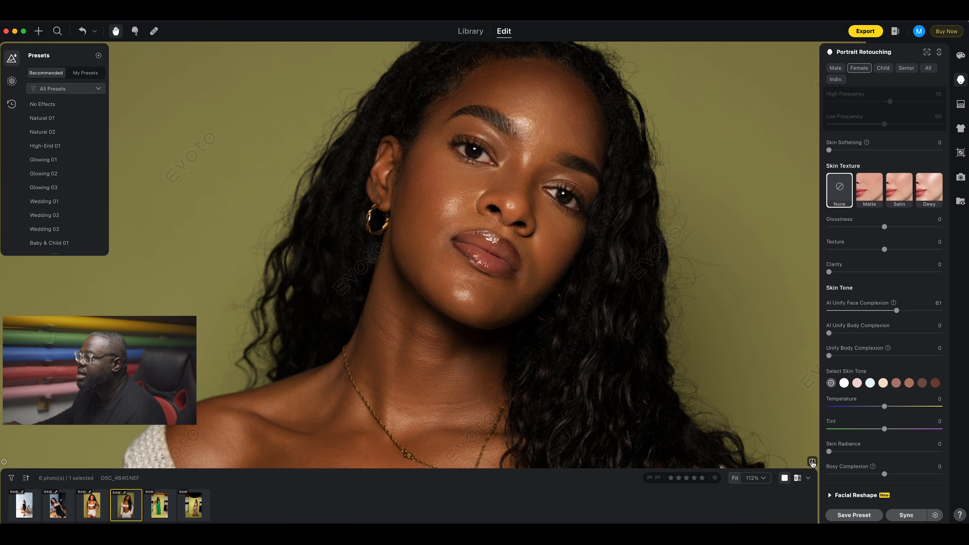
Reset Skin Retouching and raise AI Unify Face Complexion to 100.
{"action": "scroll", "coordinate": [909, 231], "scroll_direction": "up", "scroll_amount": 5}
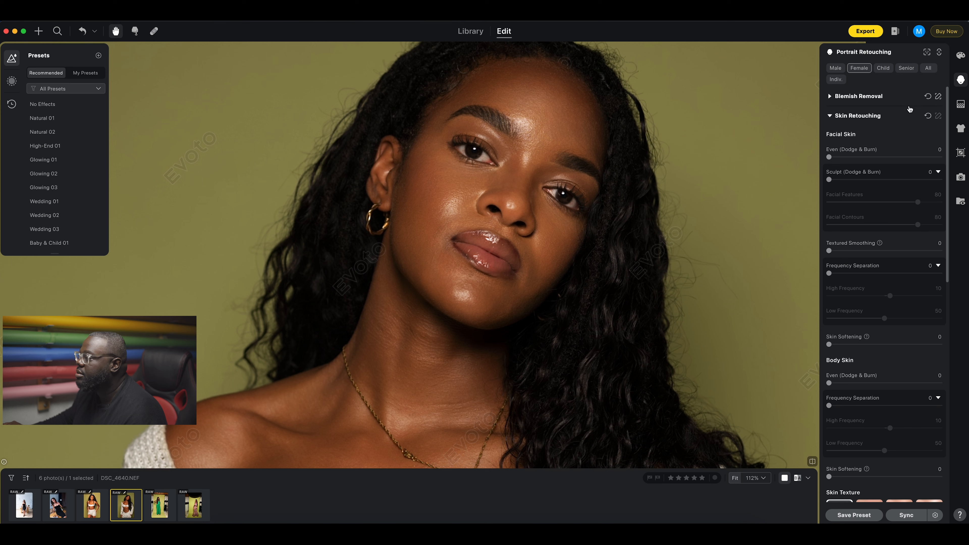
{"action": "left_click", "coordinate": [926, 116]}
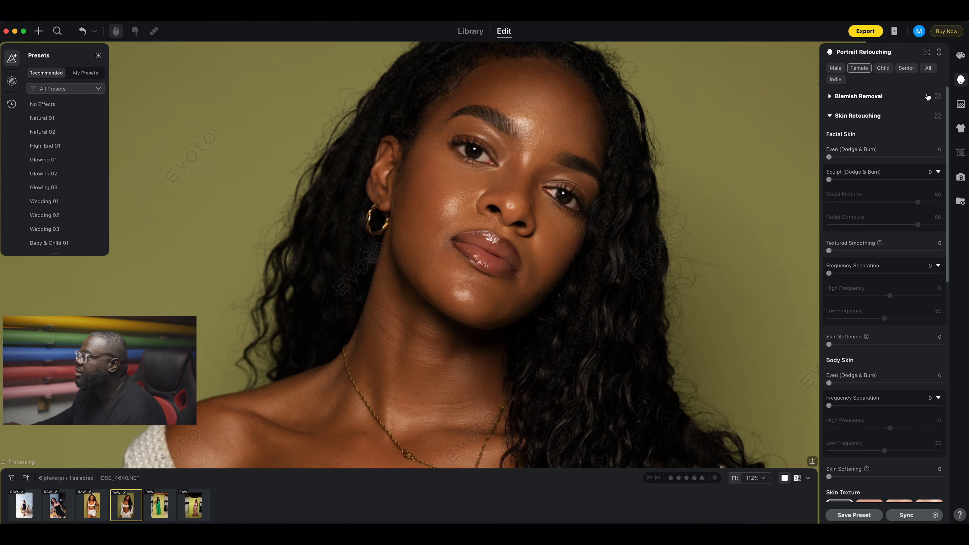
{"action": "scroll", "coordinate": [904, 213], "scroll_direction": "down", "scroll_amount": 7}
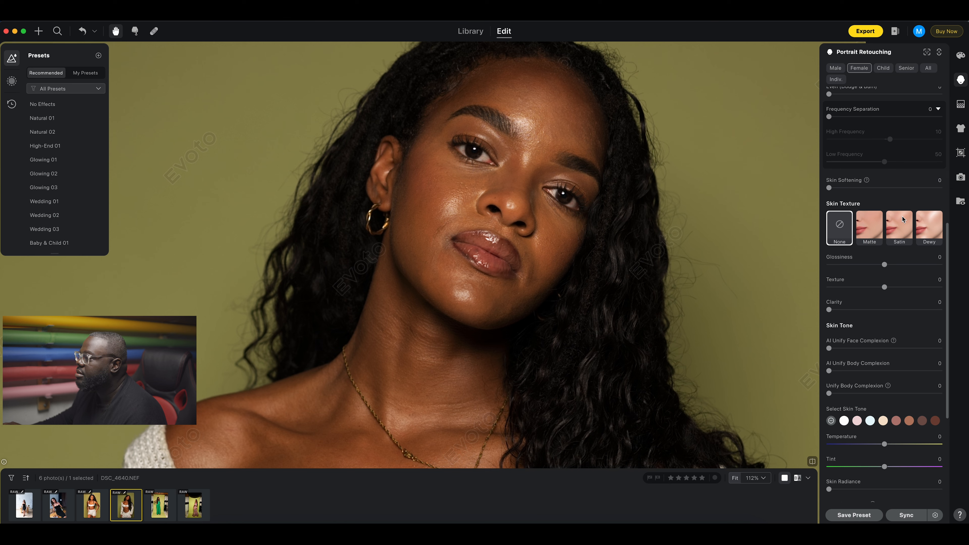
{"action": "scroll", "coordinate": [902, 219], "scroll_direction": "down", "scroll_amount": 3}
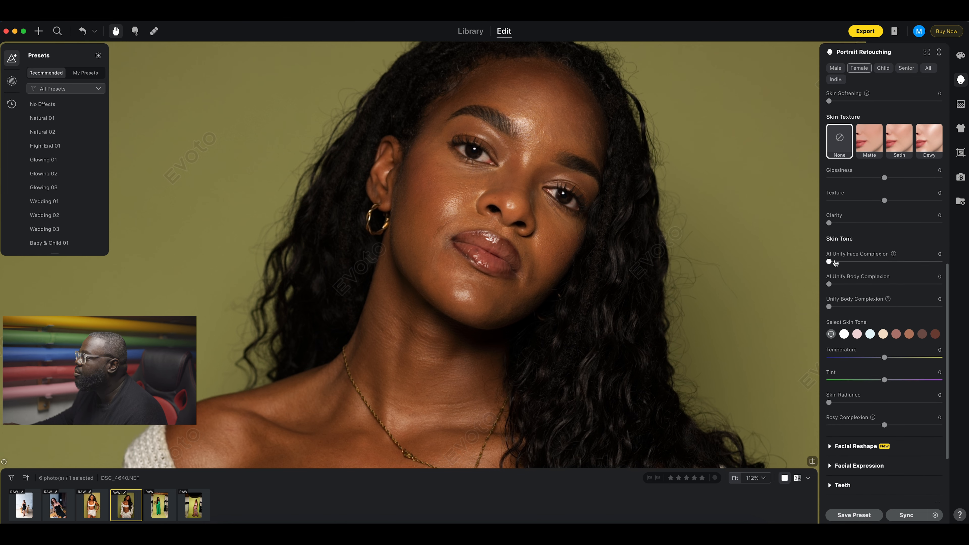
{"action": "left_click_drag", "start_coordinate": [833, 263], "coordinate": [964, 269]}
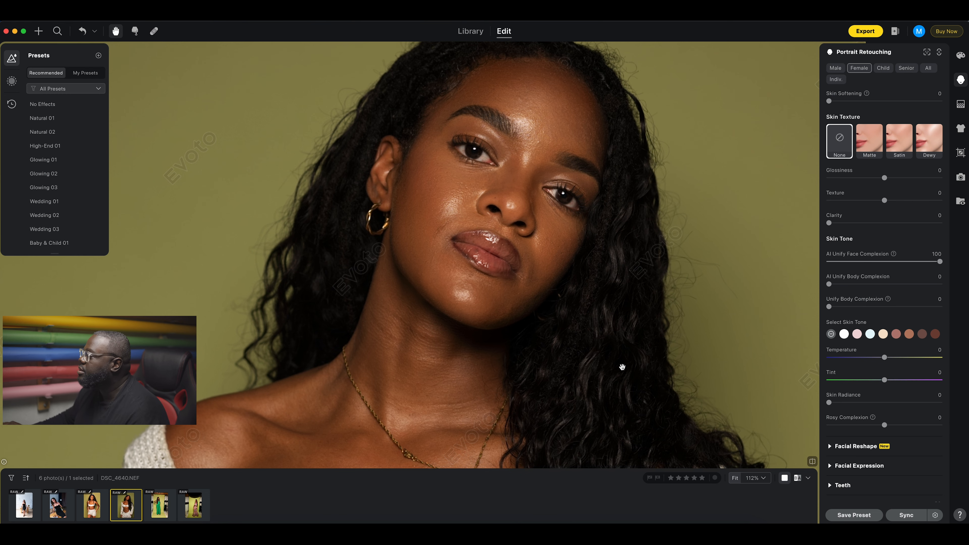
{"action": "scroll", "coordinate": [618, 368], "scroll_direction": "down", "scroll_amount": 5}
{"action": "left_click_drag", "start_coordinate": [618, 367], "coordinate": [604, 152]}
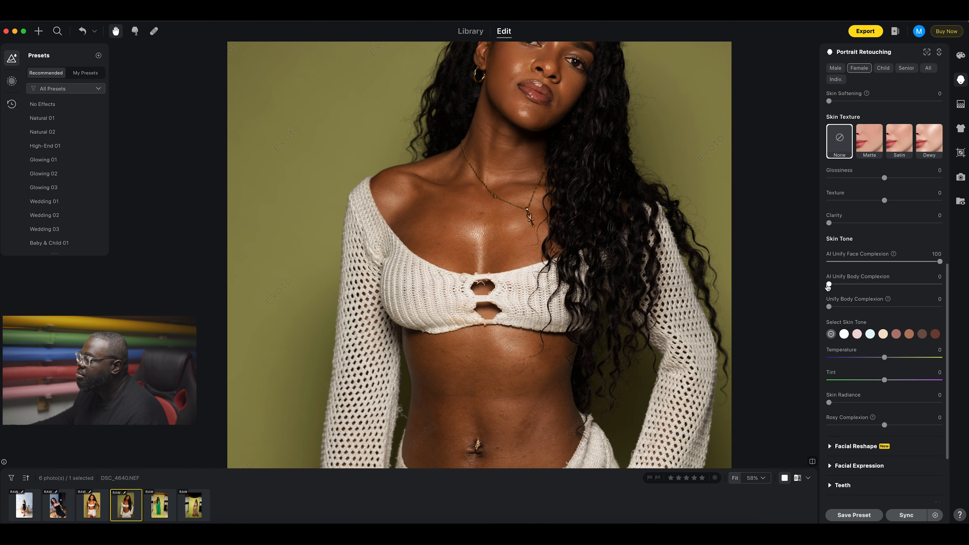
Set AI Unify Body Complexion to 100 on DSC_4640.NEF to match the face, then view the whole figure.
{"action": "left_click_drag", "start_coordinate": [829, 285], "coordinate": [943, 284]}
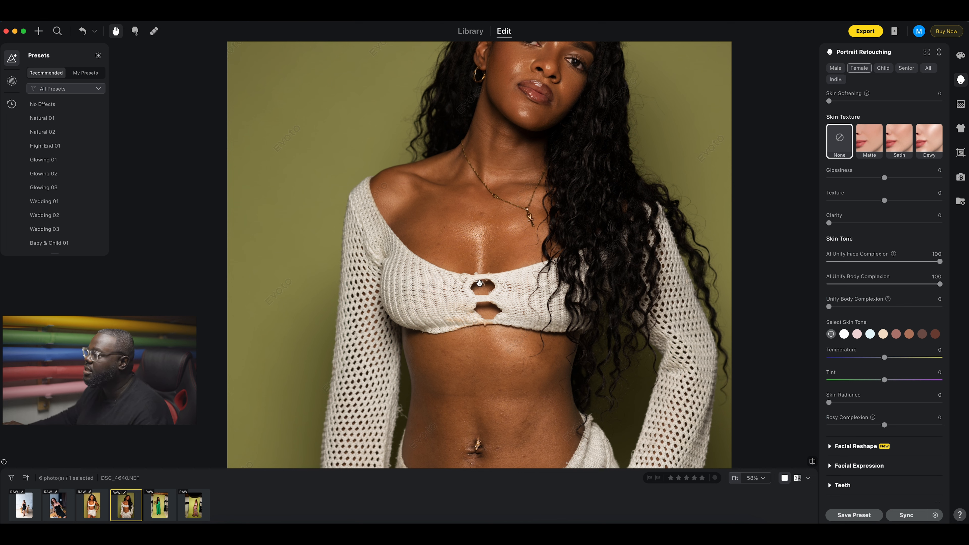
{"action": "scroll", "coordinate": [480, 283], "scroll_direction": "down", "scroll_amount": 5}
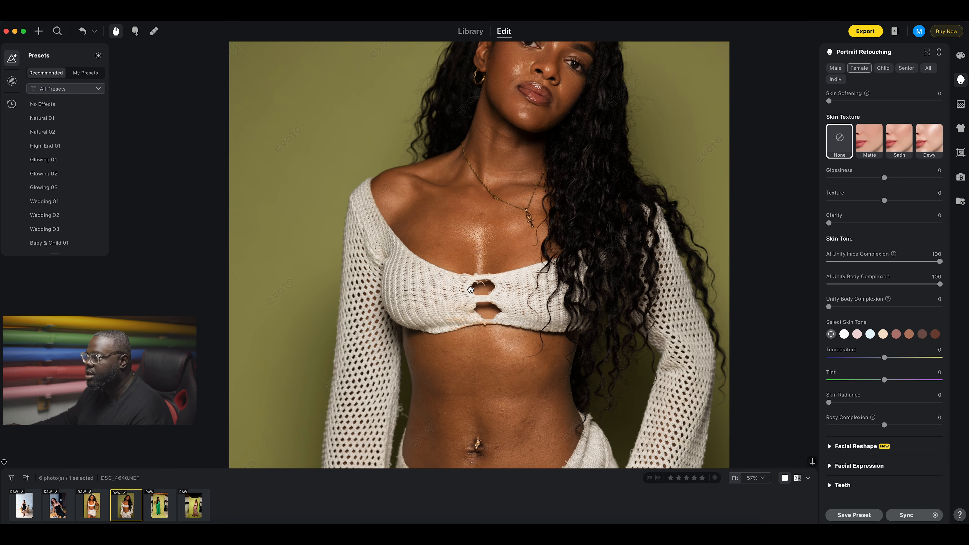
{"action": "scroll", "coordinate": [470, 289], "scroll_direction": "up", "scroll_amount": 2}
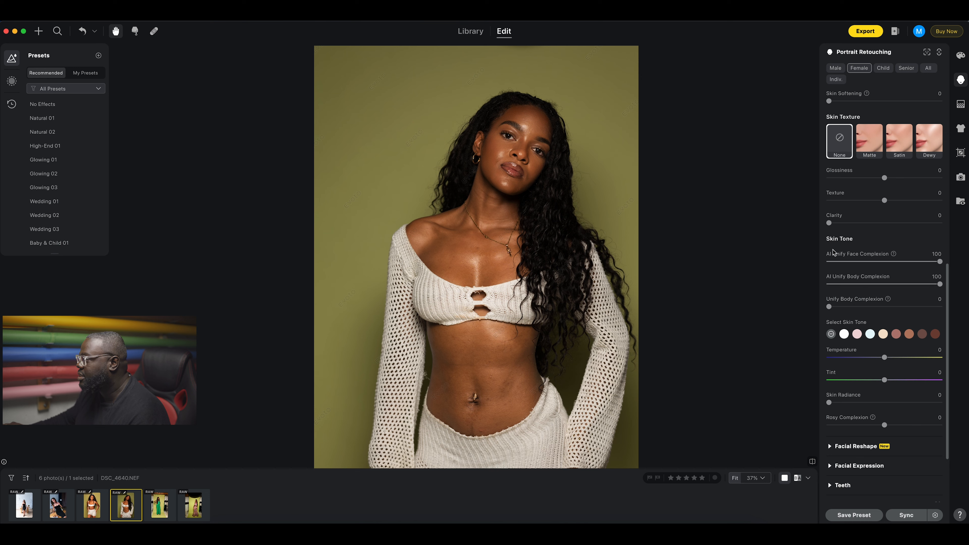
{"action": "scroll", "coordinate": [838, 237], "scroll_direction": "down", "scroll_amount": 4}
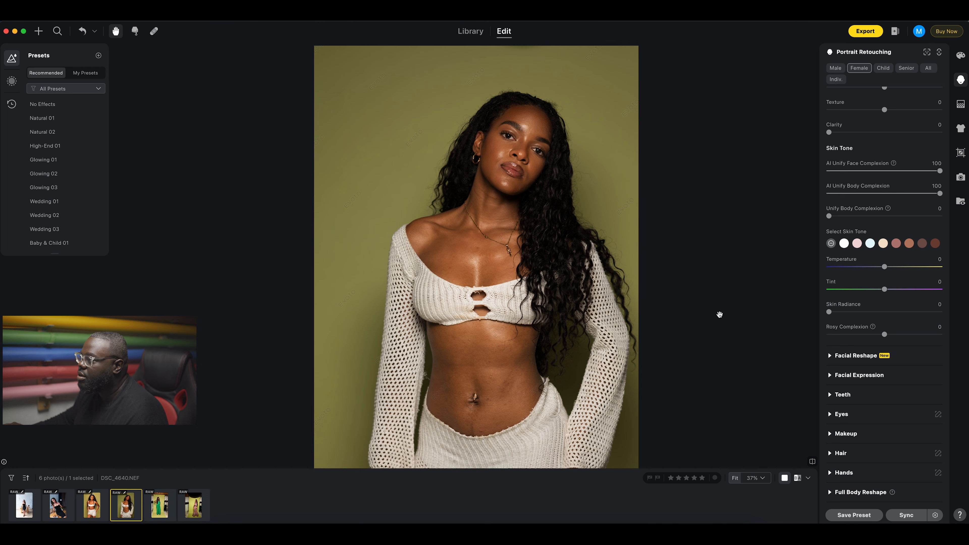
{"action": "scroll", "coordinate": [881, 332], "scroll_direction": "up", "scroll_amount": 10}
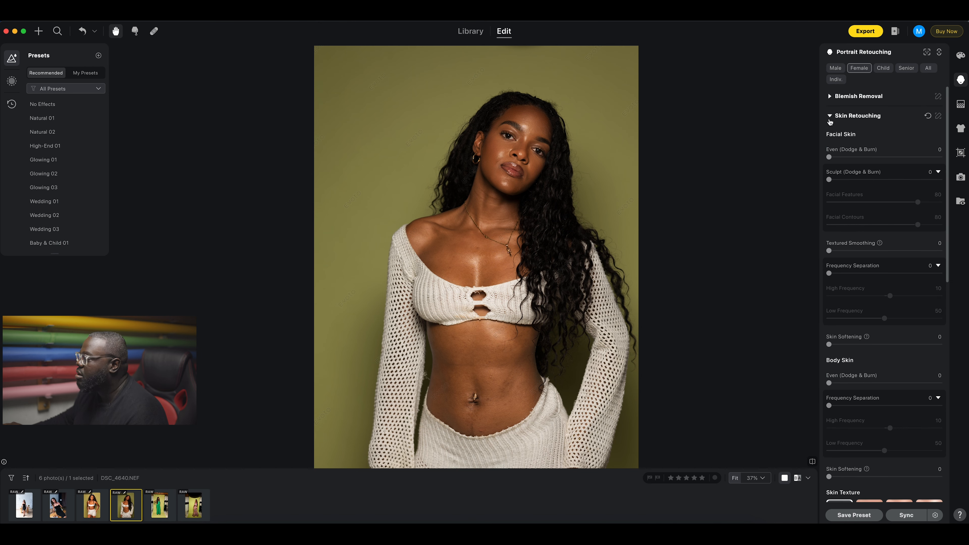
Collapse Skin Retouching and open DSC_4668.NEF, centring the zoomed-in model.
{"action": "left_click", "coordinate": [828, 117]}
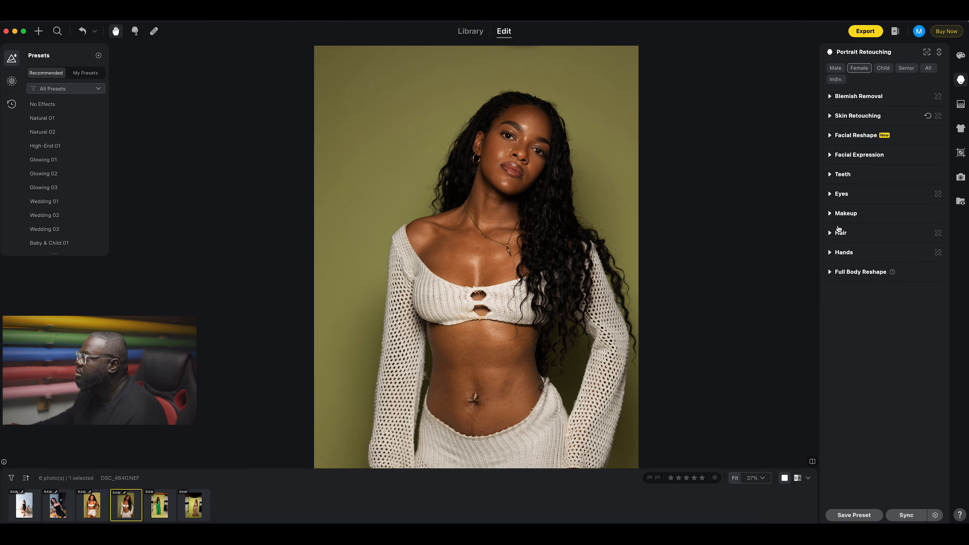
{"action": "left_click", "coordinate": [159, 507]}
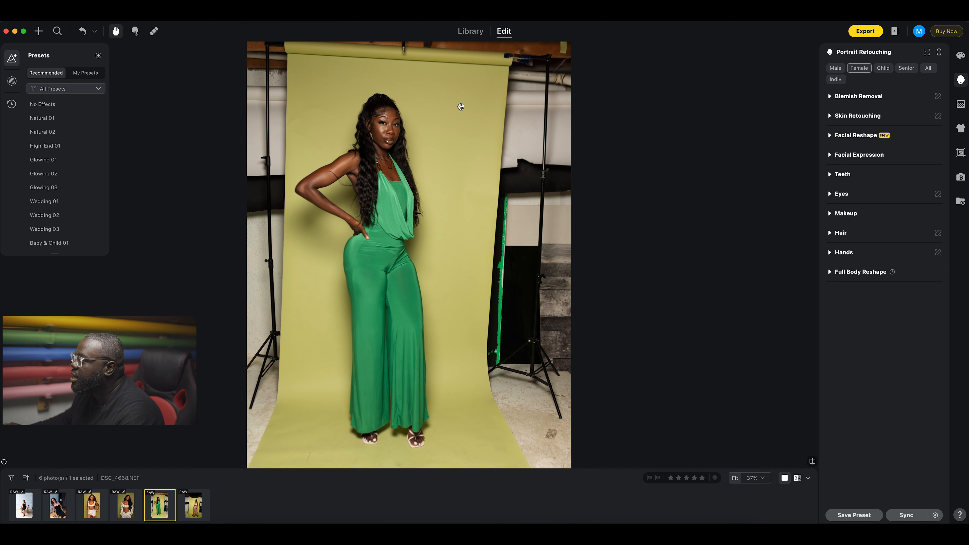
{"action": "scroll", "coordinate": [397, 118], "scroll_direction": "up", "scroll_amount": 3}
{"action": "scroll", "coordinate": [397, 119], "scroll_direction": "up", "scroll_amount": 3}
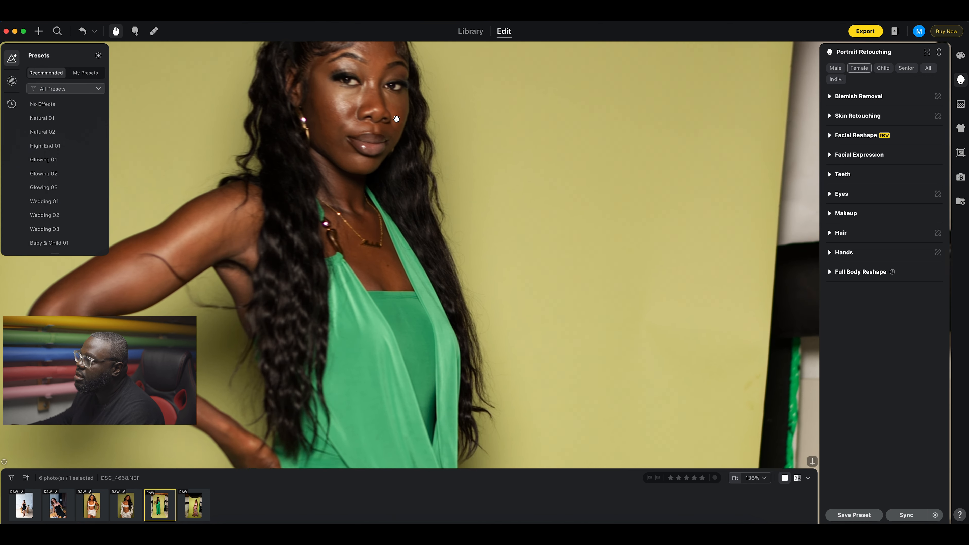
{"action": "left_click_drag", "start_coordinate": [411, 142], "coordinate": [443, 169]}
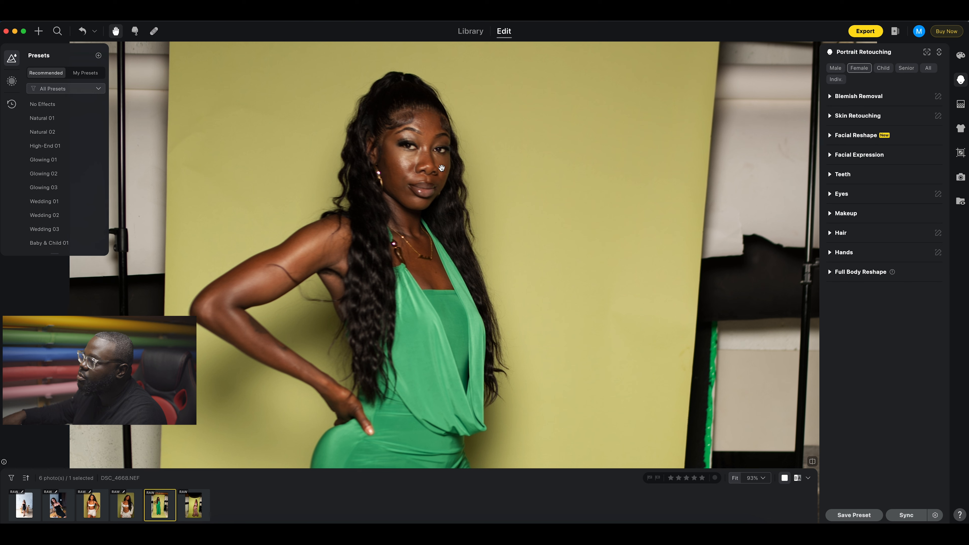
Set Hair Stray Hairs Removal to 100 and compare it against the original.
{"action": "left_click", "coordinate": [831, 234]}
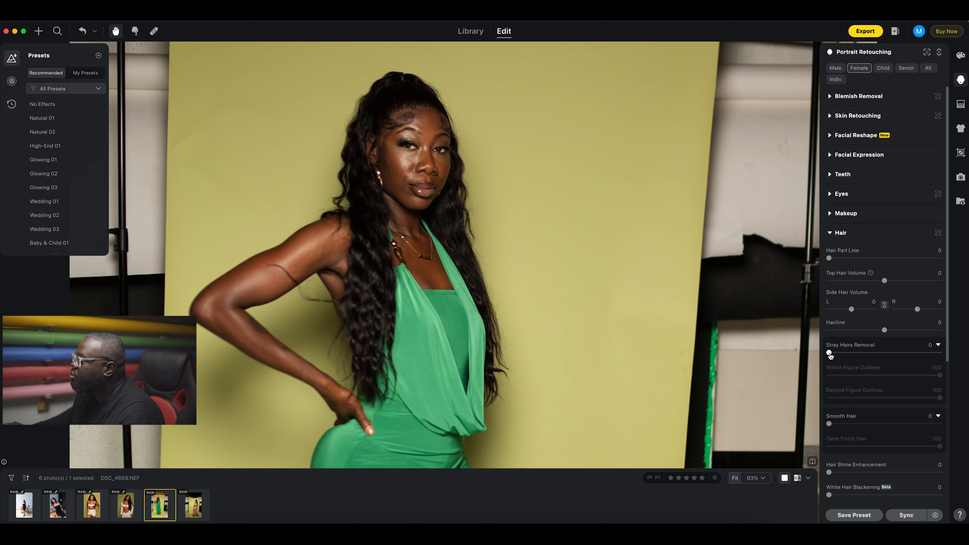
{"action": "left_click_drag", "start_coordinate": [830, 356], "coordinate": [946, 354]}
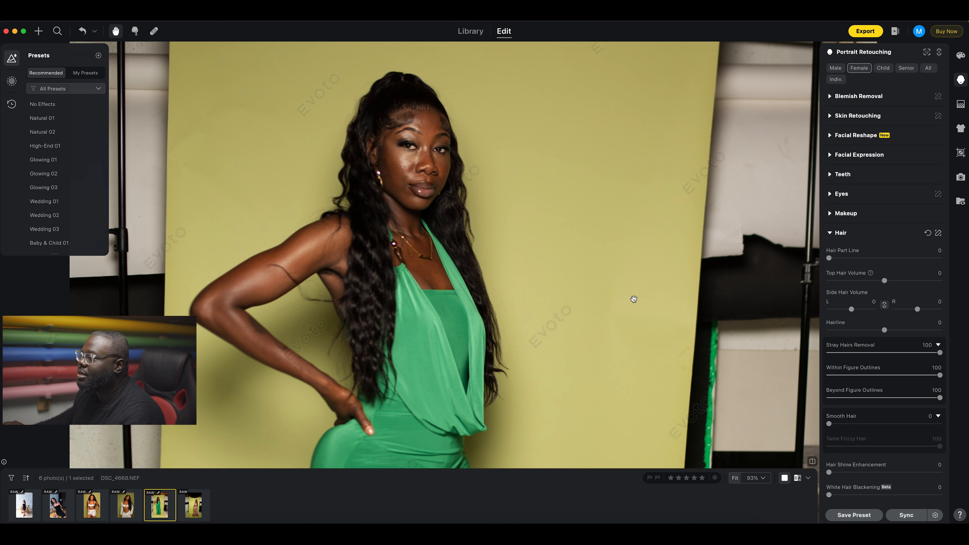
{"action": "left_click", "coordinate": [814, 463]}
{"action": "left_click", "coordinate": [813, 463]}
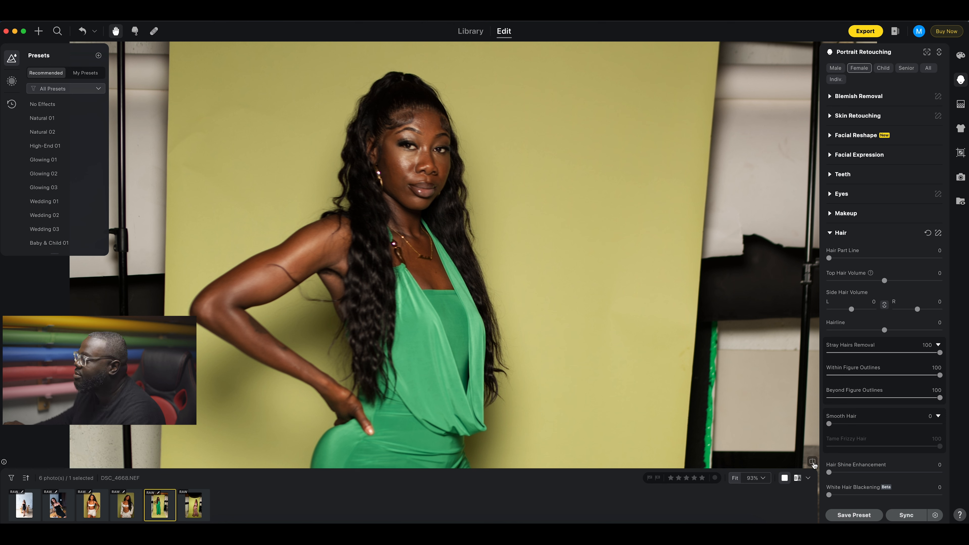
{"action": "left_click", "coordinate": [813, 463]}
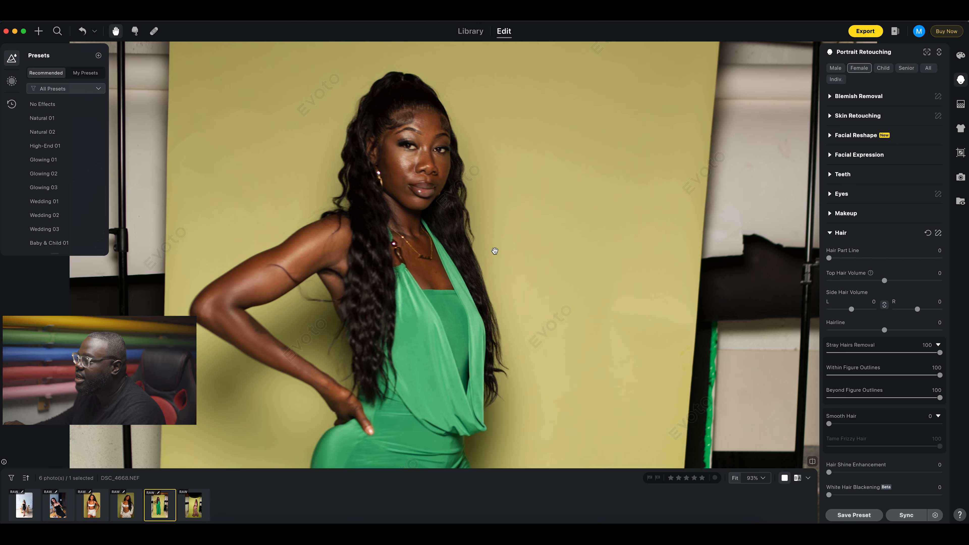
Check stray hair removal around the lips and necklace against the original, then collapse Hair.
{"action": "scroll", "coordinate": [496, 253], "scroll_direction": "up", "scroll_amount": 5}
{"action": "left_click_drag", "start_coordinate": [489, 229], "coordinate": [547, 385]}
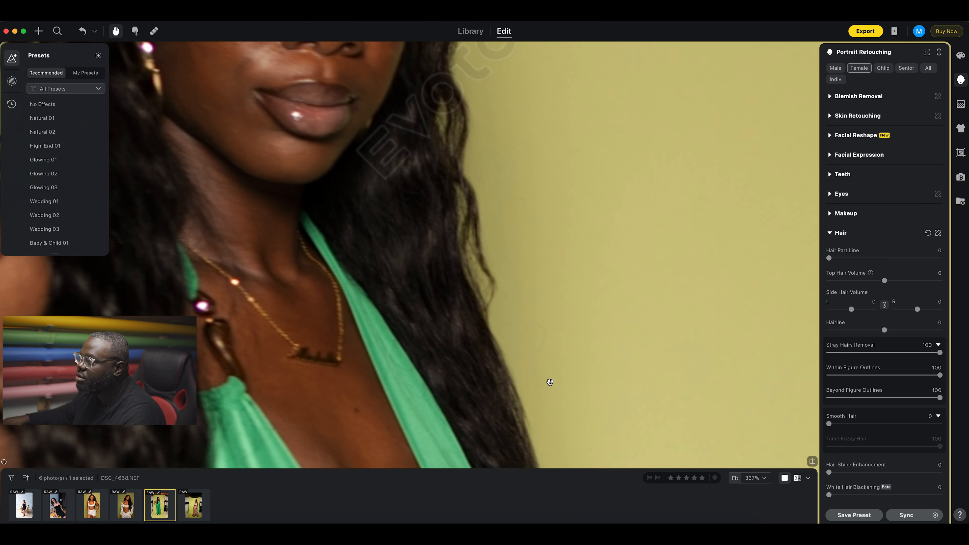
{"action": "left_click", "coordinate": [814, 463]}
{"action": "left_click", "coordinate": [814, 464]}
{"action": "left_click", "coordinate": [814, 463]}
{"action": "left_click", "coordinate": [814, 463]}
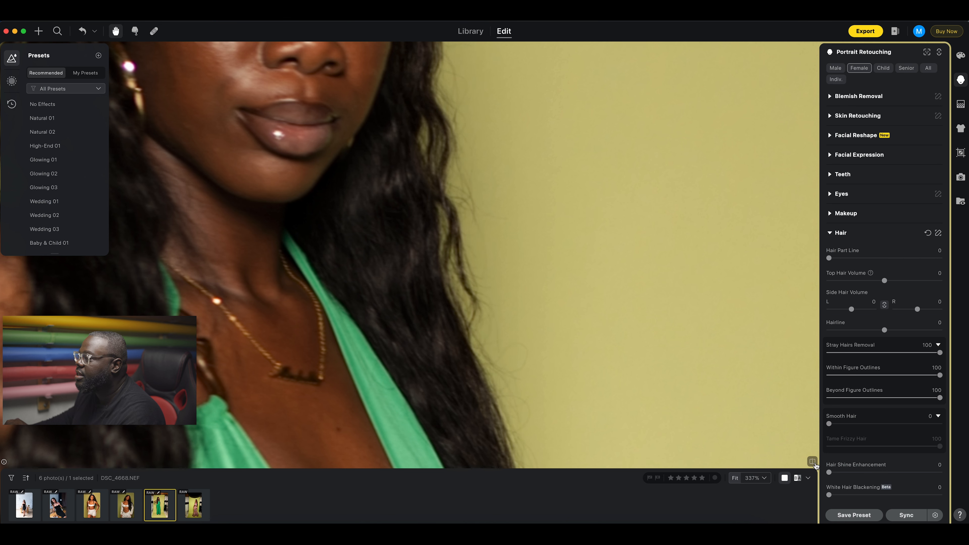
{"action": "left_click", "coordinate": [814, 464]}
{"action": "left_click", "coordinate": [814, 463]}
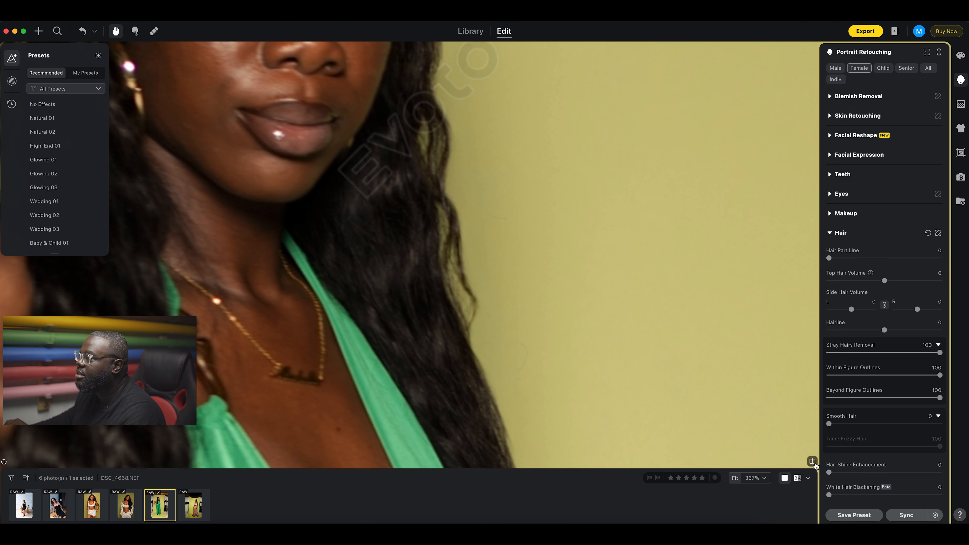
{"action": "scroll", "coordinate": [596, 250], "scroll_direction": "down", "scroll_amount": 5}
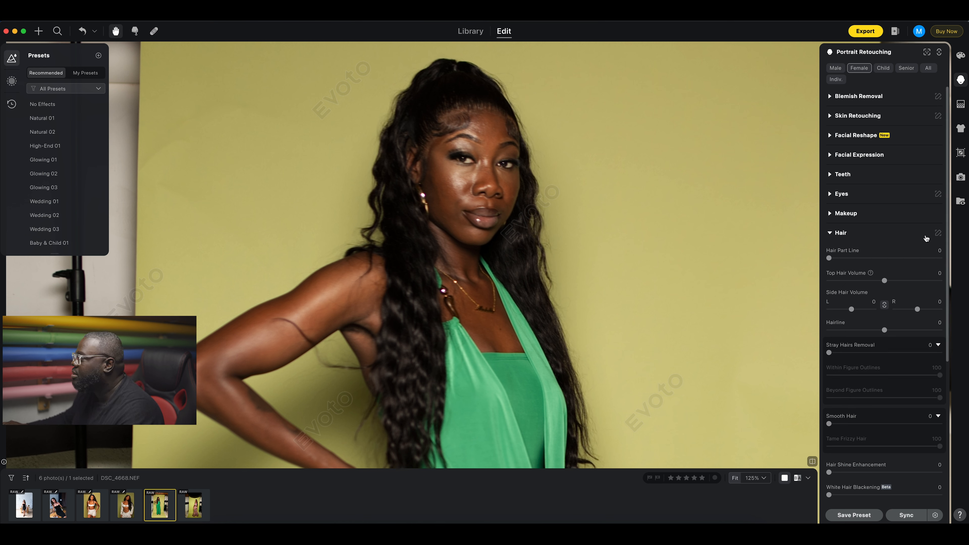
{"action": "left_click", "coordinate": [831, 233]}
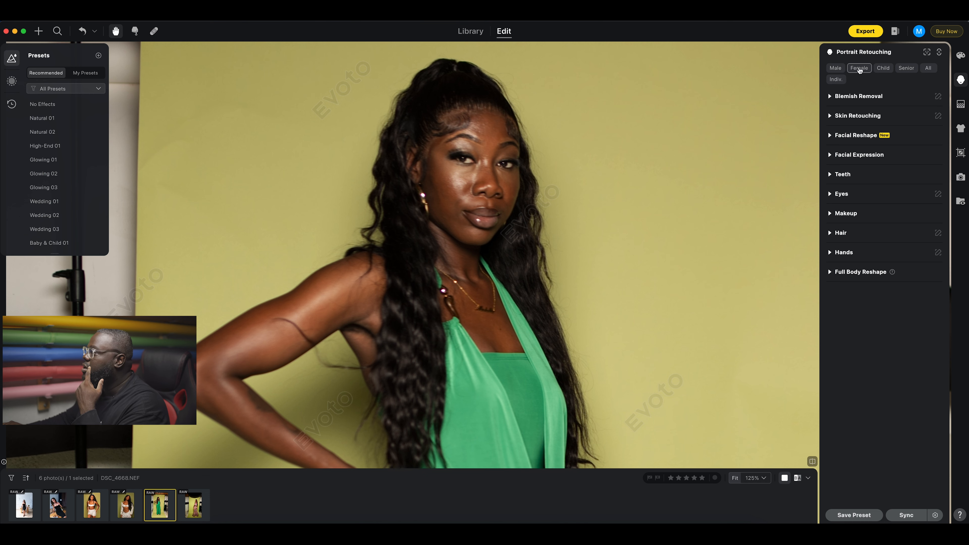
{"action": "scroll", "coordinate": [616, 262], "scroll_direction": "down", "scroll_amount": 5}
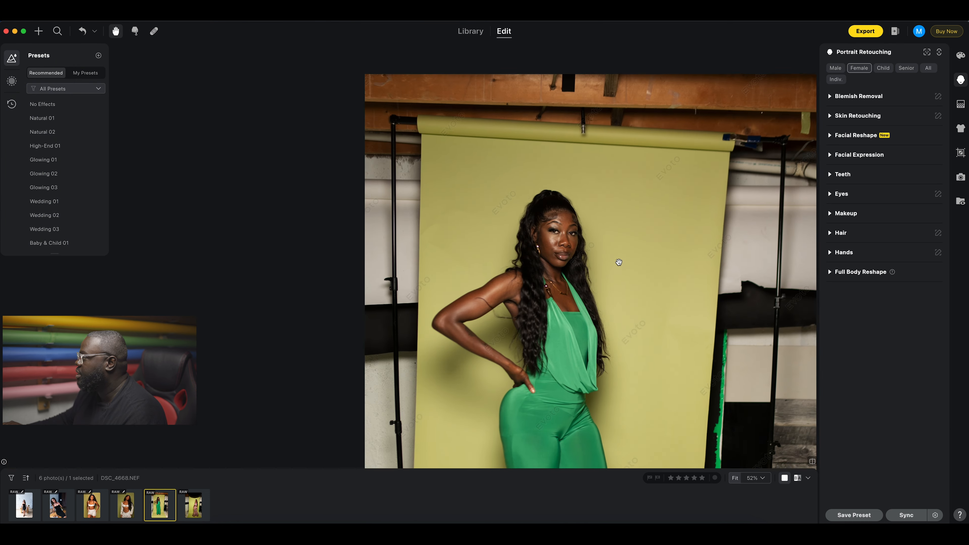
Switch the sidebar to Background Adjustments for DSC_4668.NEF, with the full figure in view.
{"action": "left_click_drag", "start_coordinate": [612, 258], "coordinate": [564, 138]}
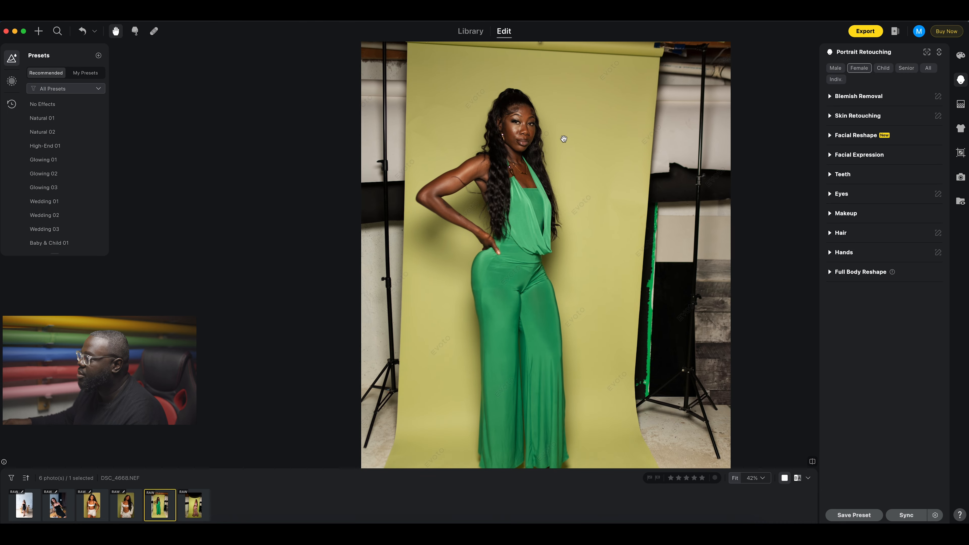
{"action": "scroll", "coordinate": [525, 178], "scroll_direction": "down", "scroll_amount": 3}
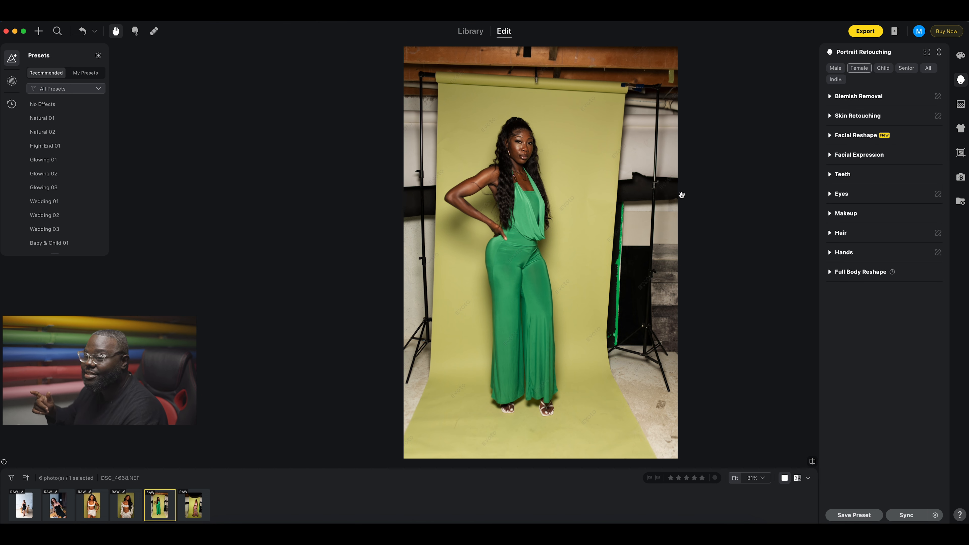
{"action": "left_click", "coordinate": [960, 106]}
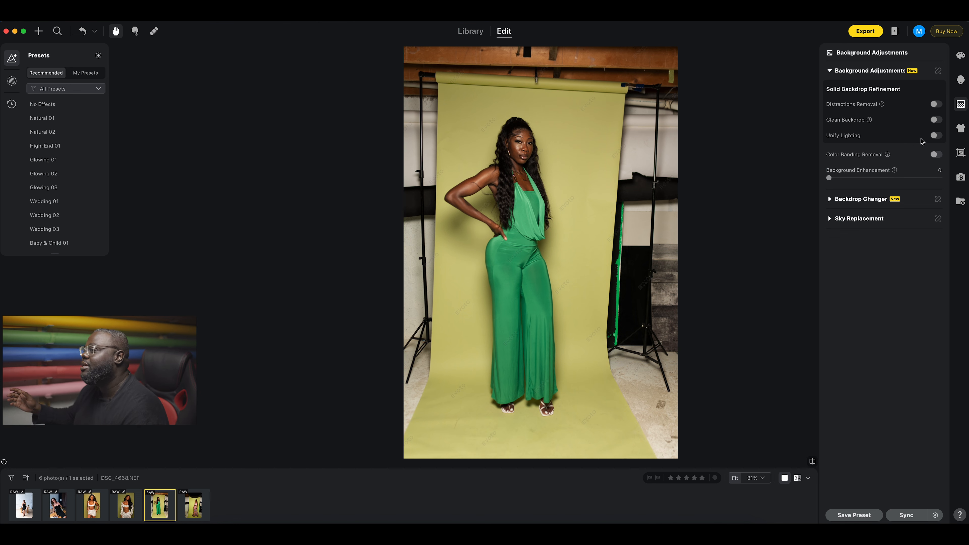
Turn on Distractions Removal set to Distractions, and inspect the feet and floor.
{"action": "left_click", "coordinate": [936, 104]}
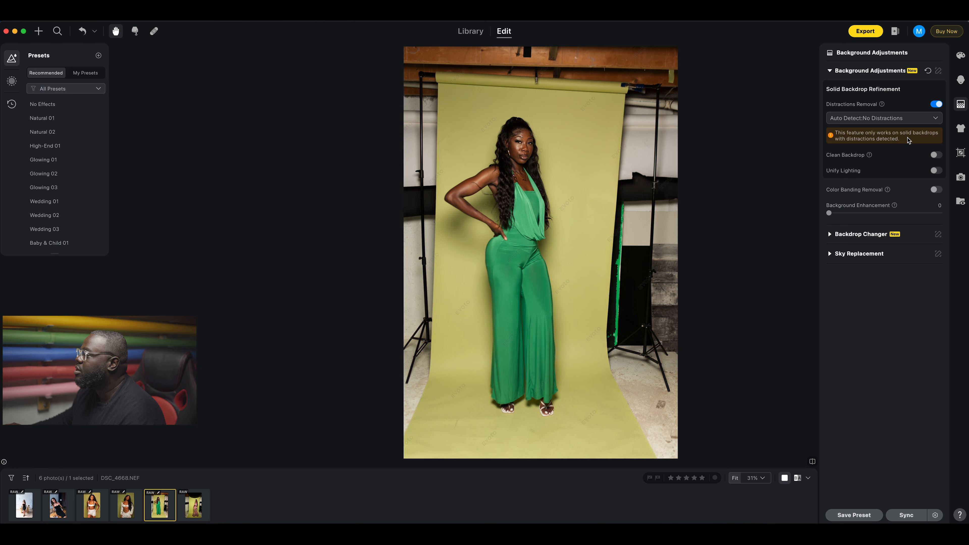
{"action": "left_click", "coordinate": [870, 119]}
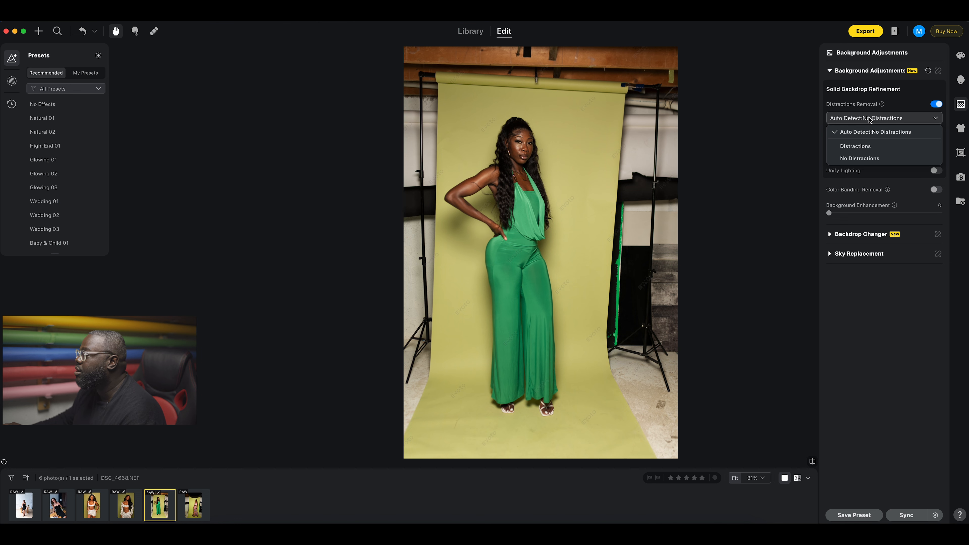
{"action": "left_click", "coordinate": [861, 148]}
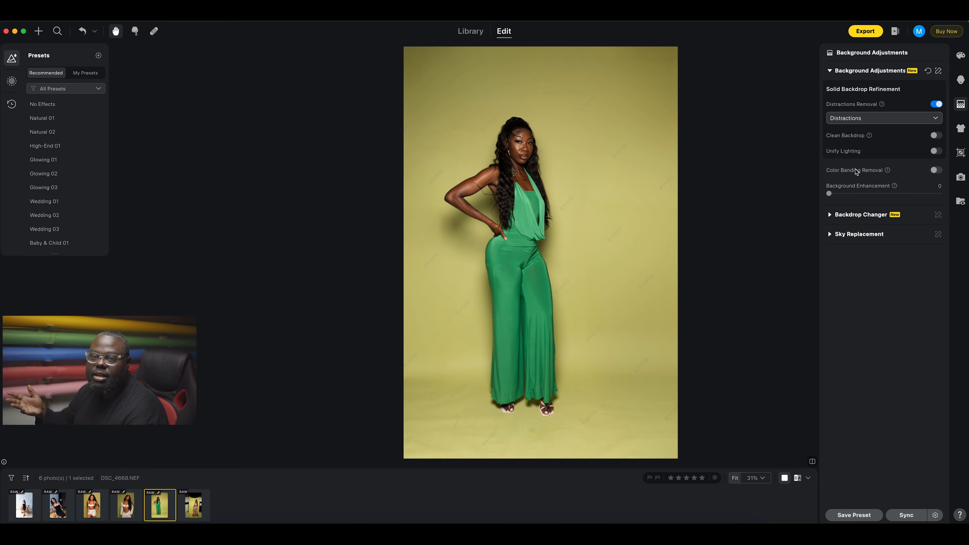
{"action": "scroll", "coordinate": [564, 410], "scroll_direction": "up", "scroll_amount": 5}
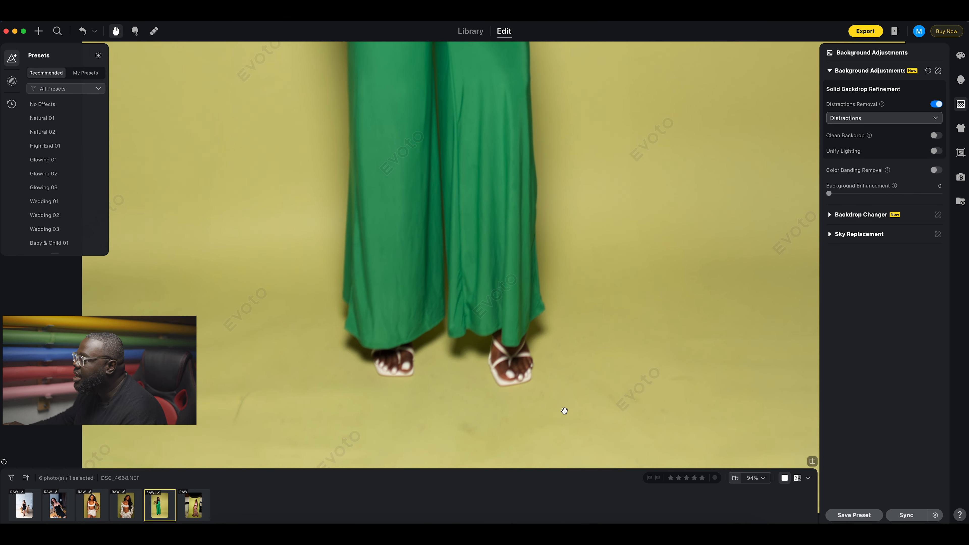
{"action": "left_click_drag", "start_coordinate": [563, 391], "coordinate": [601, 299]}
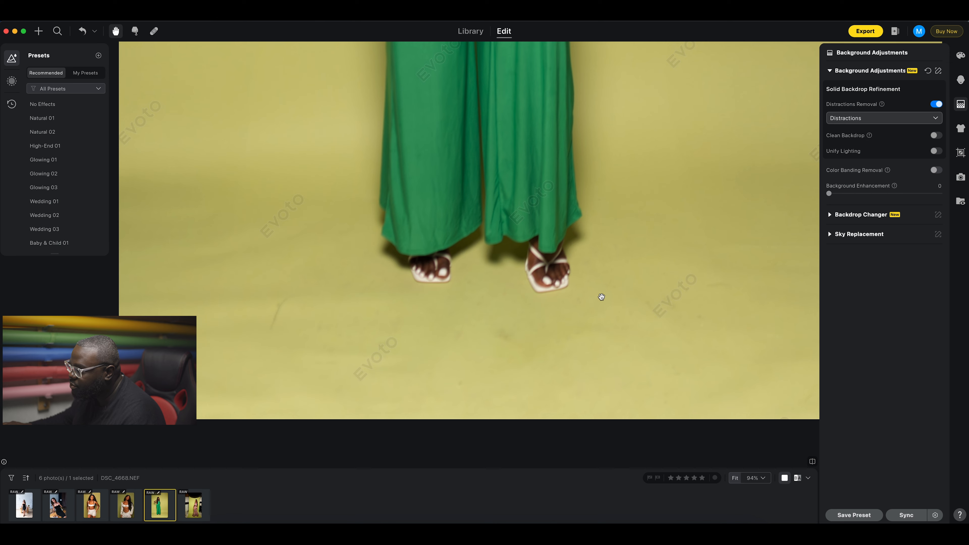
{"action": "scroll", "coordinate": [564, 344], "scroll_direction": "down", "scroll_amount": 4}
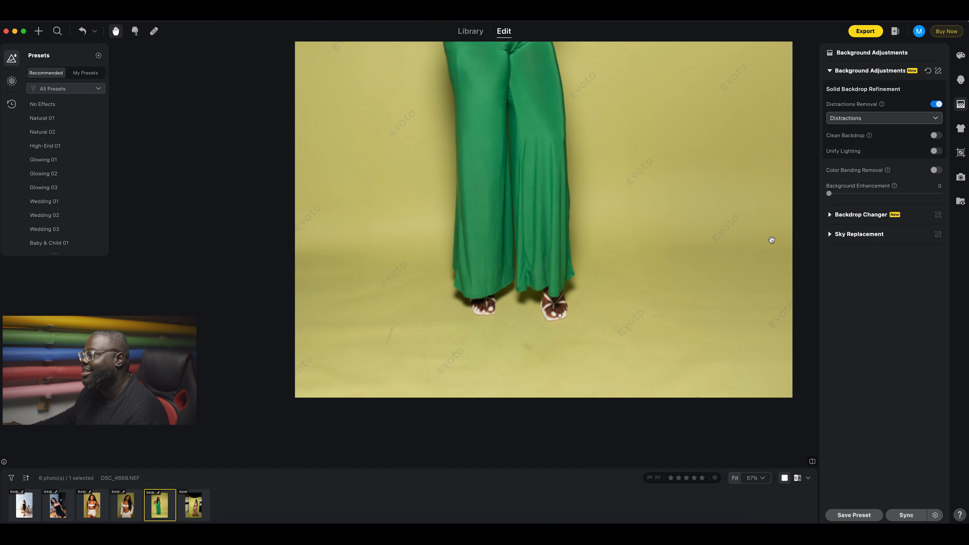
Turn on Clean Backdrop as Solid Backdrop at Background & Ground 100, comparing before and after.
{"action": "left_click", "coordinate": [936, 135]}
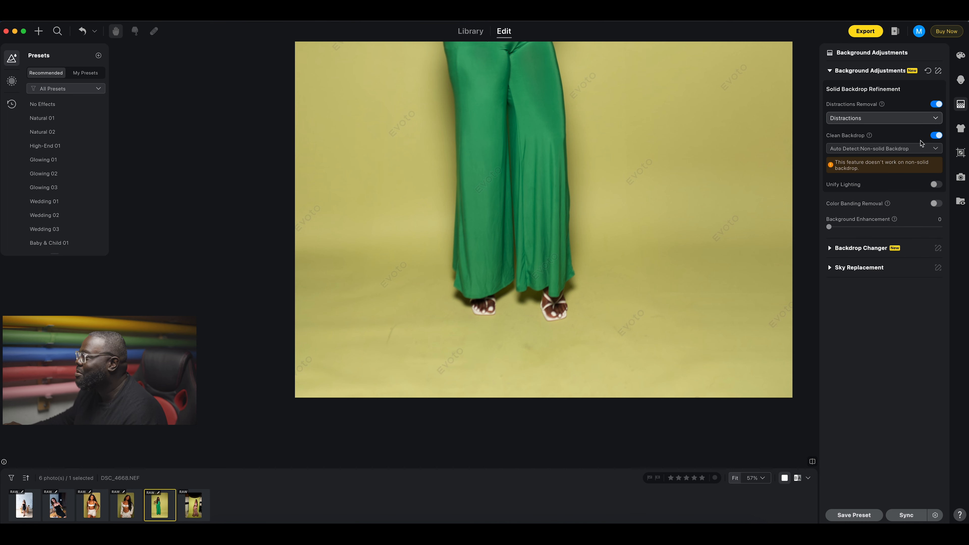
{"action": "left_click", "coordinate": [892, 149]}
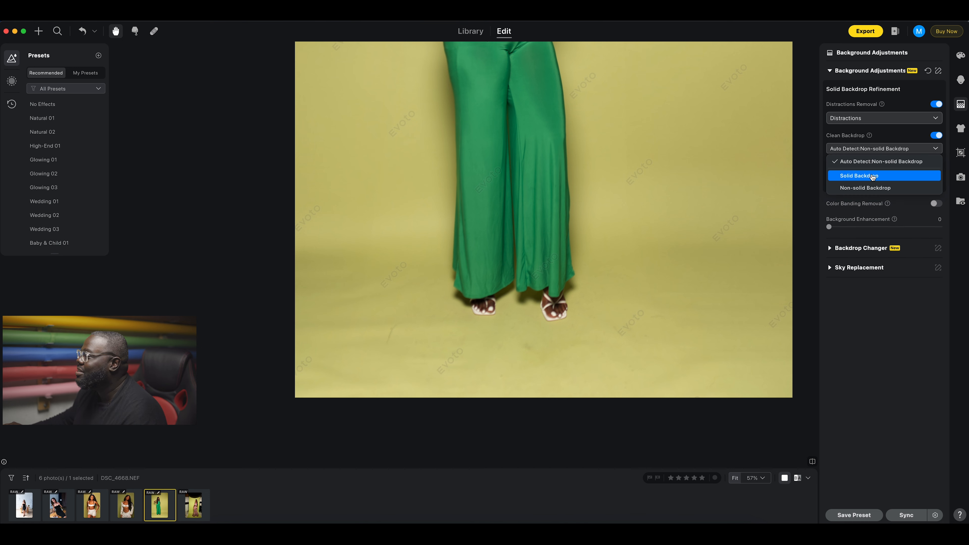
{"action": "left_click", "coordinate": [873, 176]}
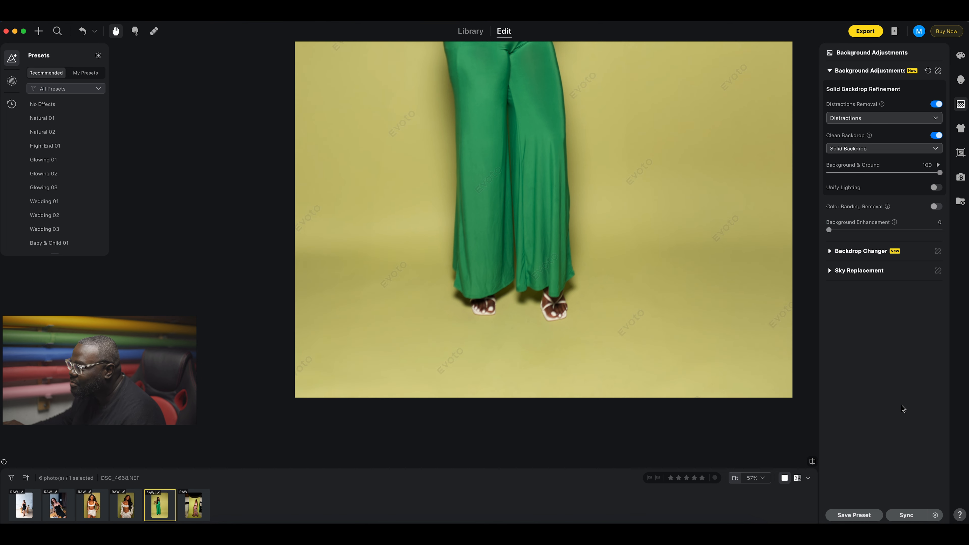
{"action": "left_click", "coordinate": [814, 462]}
{"action": "left_click", "coordinate": [814, 462]}
{"action": "left_click", "coordinate": [814, 462]}
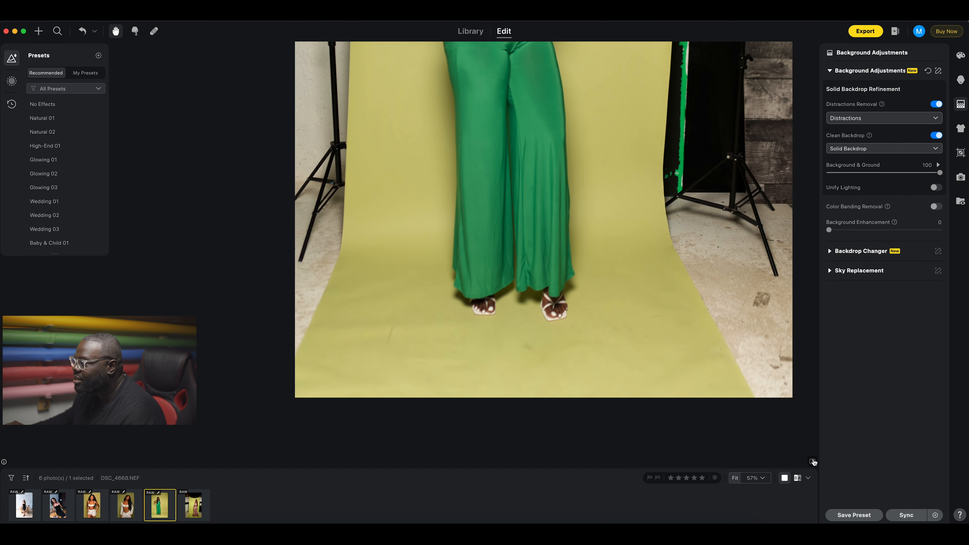
{"action": "left_click", "coordinate": [814, 462]}
{"action": "left_click", "coordinate": [814, 463]}
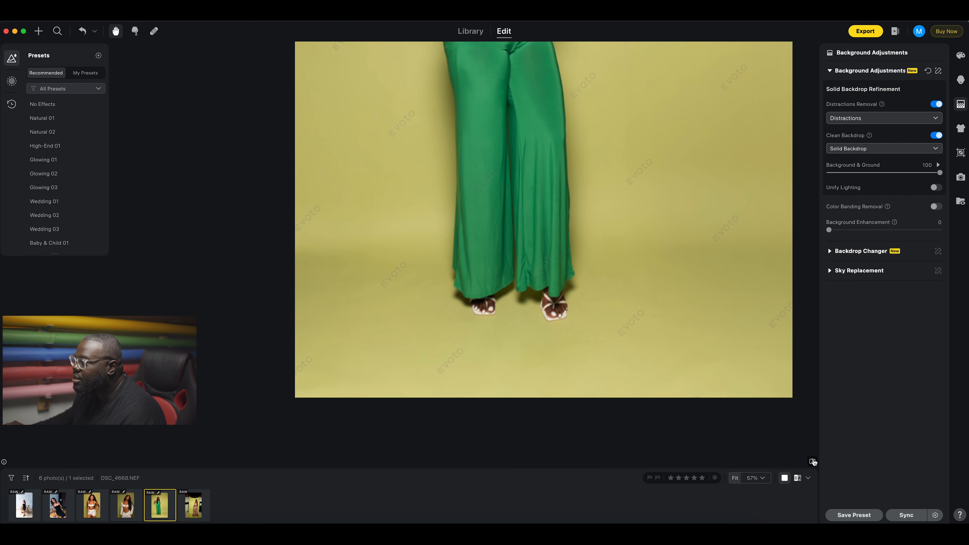
{"action": "left_click", "coordinate": [642, 289]}
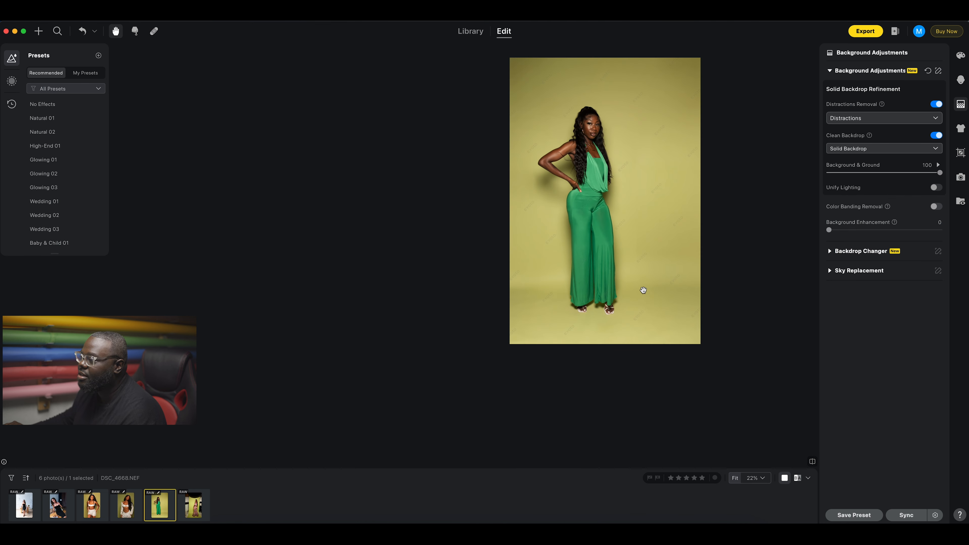
{"action": "left_click_drag", "start_coordinate": [613, 270], "coordinate": [554, 324]}
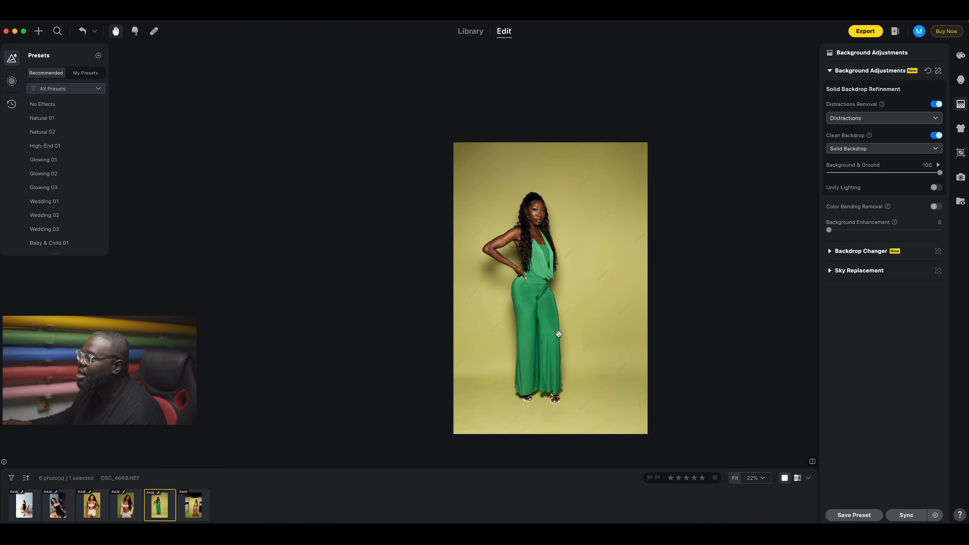
{"action": "scroll", "coordinate": [559, 334], "scroll_direction": "up", "scroll_amount": 3}
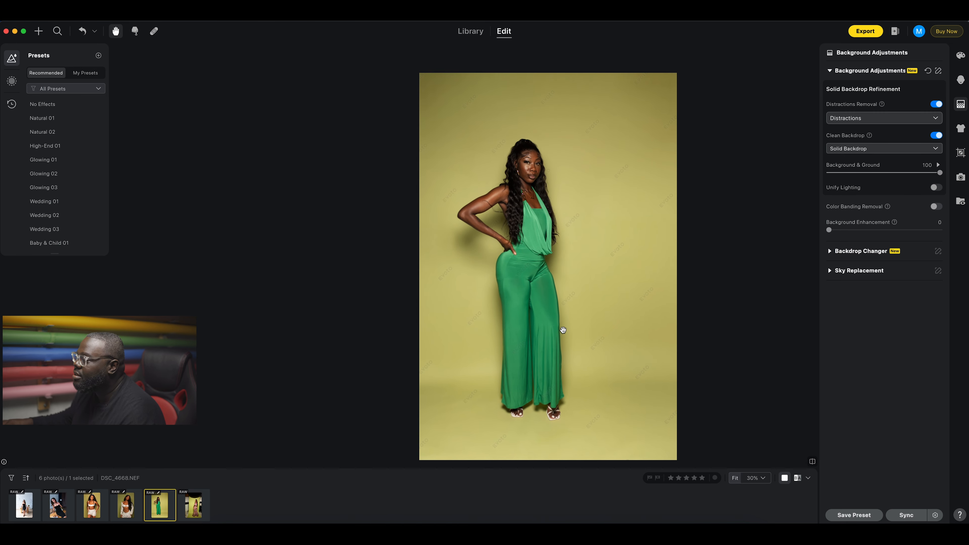
Turn on Unify Lighting for Solid Backdrop at Amount 100 and compare with the original.
{"action": "left_click", "coordinate": [935, 188]}
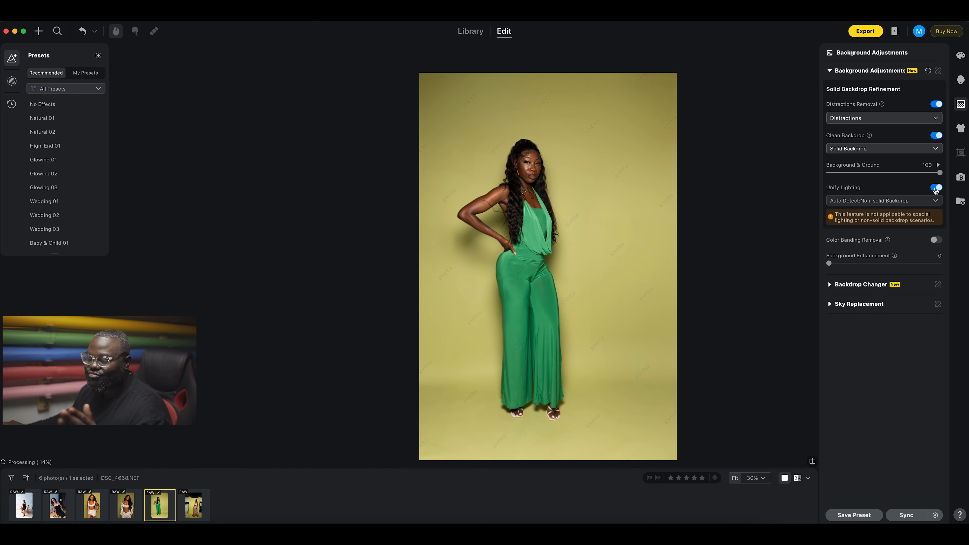
{"action": "left_click", "coordinate": [908, 201]}
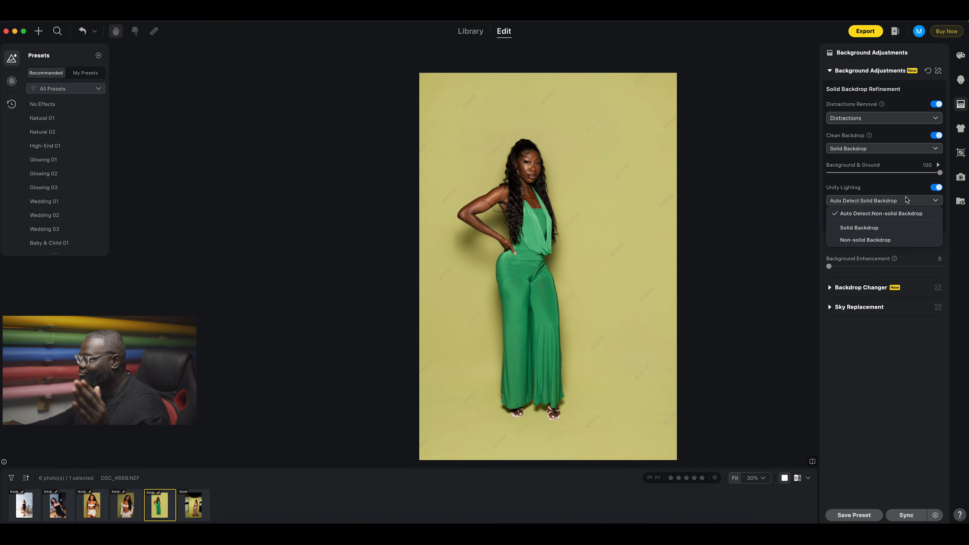
{"action": "left_click", "coordinate": [872, 228]}
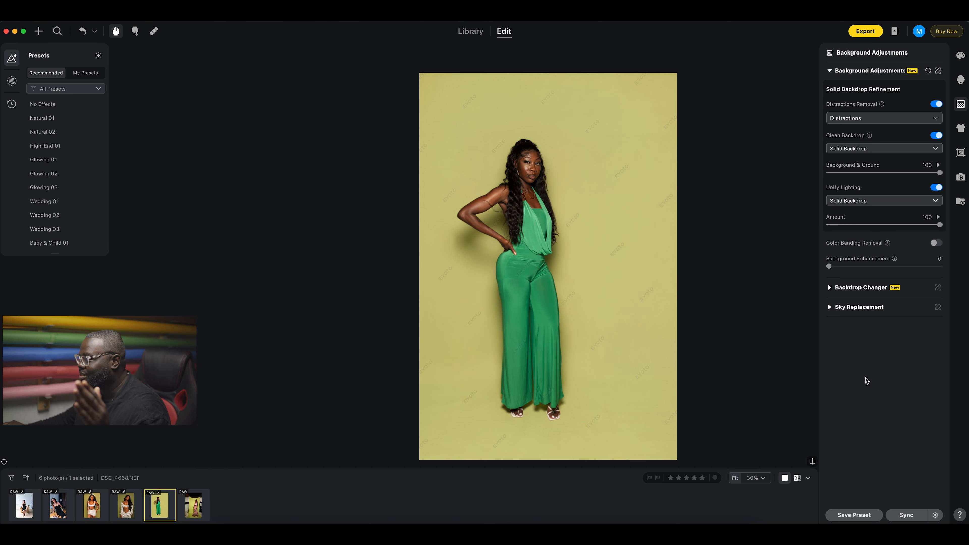
{"action": "left_click", "coordinate": [812, 462]}
{"action": "left_click", "coordinate": [812, 461]}
{"action": "left_click", "coordinate": [813, 462]}
{"action": "left_click", "coordinate": [812, 462]}
{"action": "left_click", "coordinate": [813, 462]}
{"action": "left_click", "coordinate": [812, 462]}
{"action": "left_click", "coordinate": [813, 462]}
{"action": "left_click", "coordinate": [812, 462]}
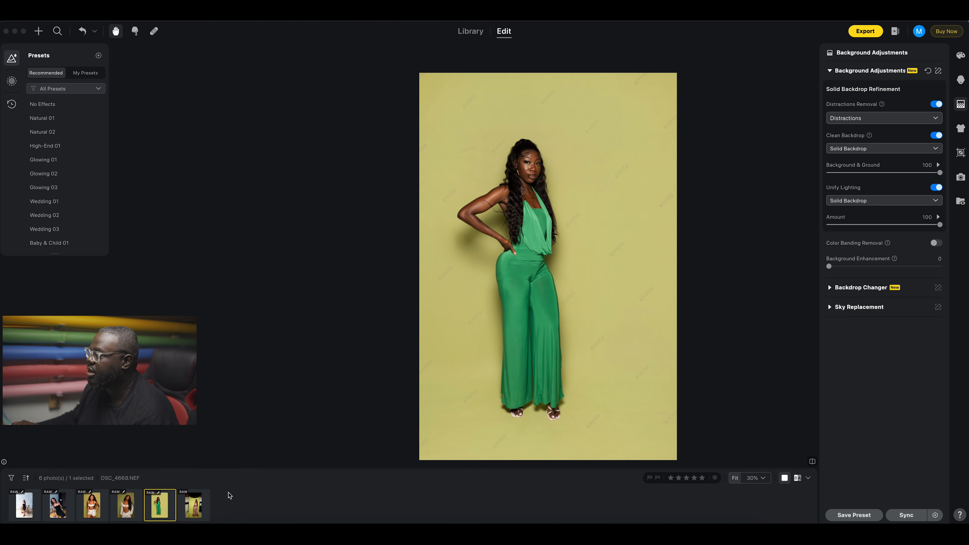
Sync the current background edits to the patterned-dress photo and open it.
{"action": "left_click", "coordinate": [195, 506], "text": "shift"}
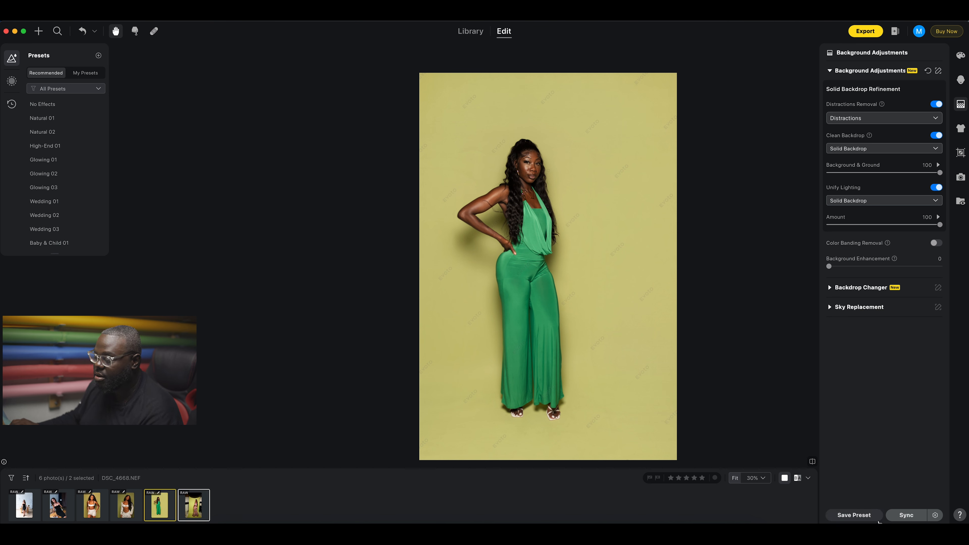
{"action": "left_click", "coordinate": [899, 514]}
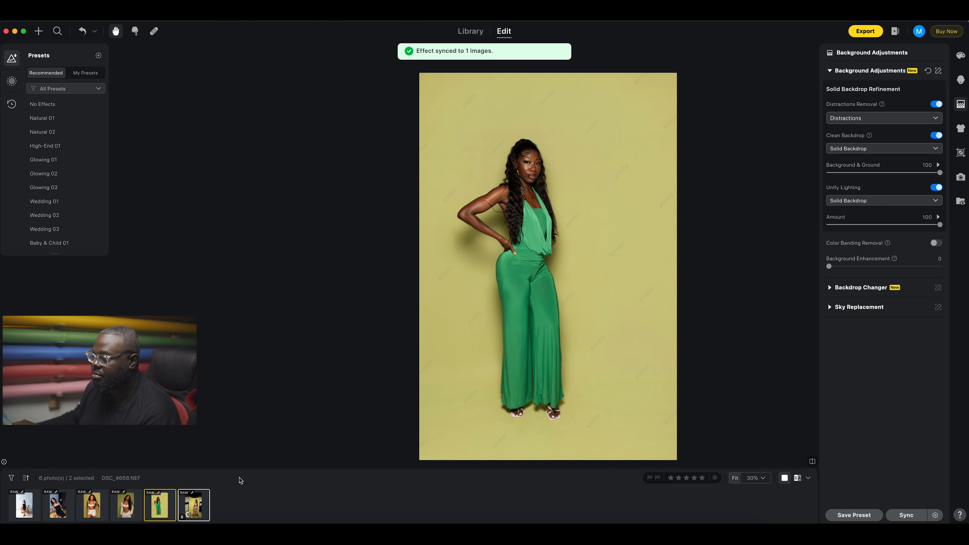
{"action": "left_click", "coordinate": [198, 506]}
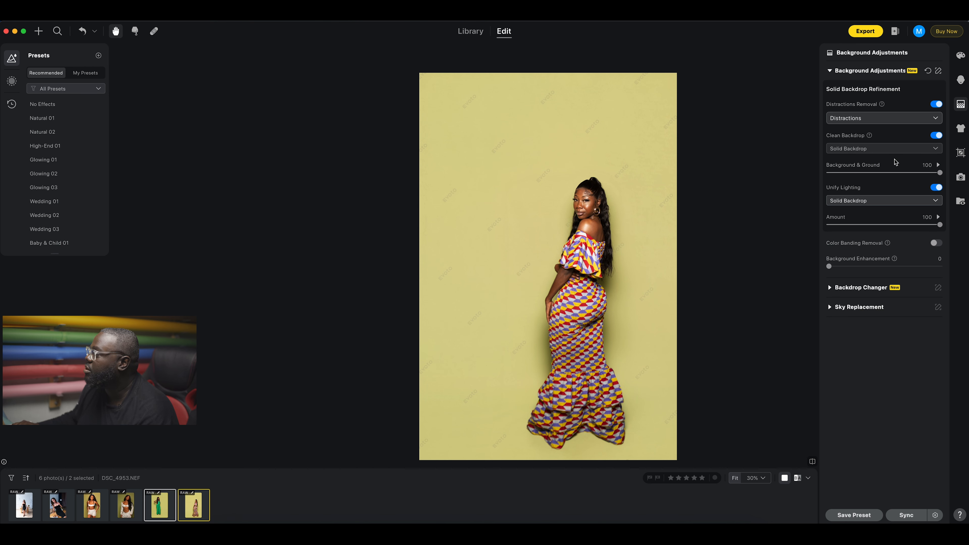
Pan and zoom over the patterned-dress photo to inspect the lower dress.
{"action": "left_click_drag", "start_coordinate": [584, 226], "coordinate": [618, 224]}
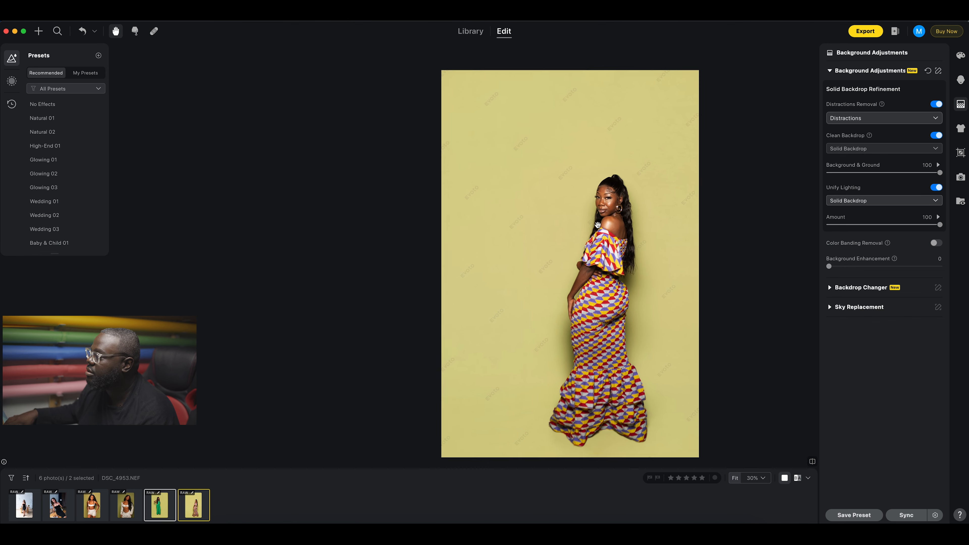
{"action": "scroll", "coordinate": [545, 248], "scroll_direction": "up", "scroll_amount": 5}
{"action": "scroll", "coordinate": [545, 249], "scroll_direction": "down", "scroll_amount": 3}
{"action": "left_click_drag", "start_coordinate": [543, 303], "coordinate": [544, 21]}
{"action": "mouse_move", "coordinate": [544, 248]}
{"action": "left_mouse_down"}
{"action": "mouse_move", "coordinate": [544, 282]}
{"action": "mouse_move", "coordinate": [538, 248]}
{"action": "left_mouse_up"}
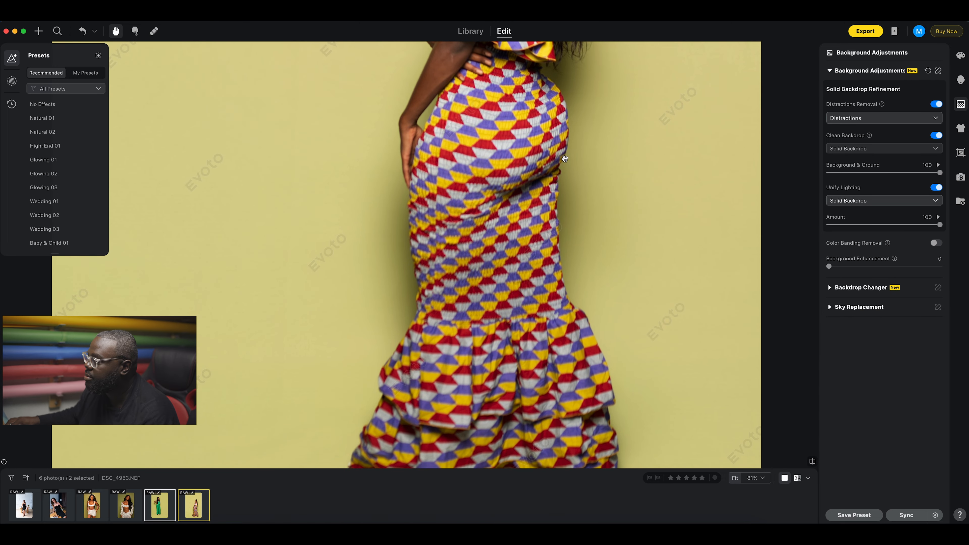
{"action": "scroll", "coordinate": [557, 183], "scroll_direction": "down", "scroll_amount": 3}
{"action": "scroll", "coordinate": [551, 206], "scroll_direction": "up", "scroll_amount": 2}
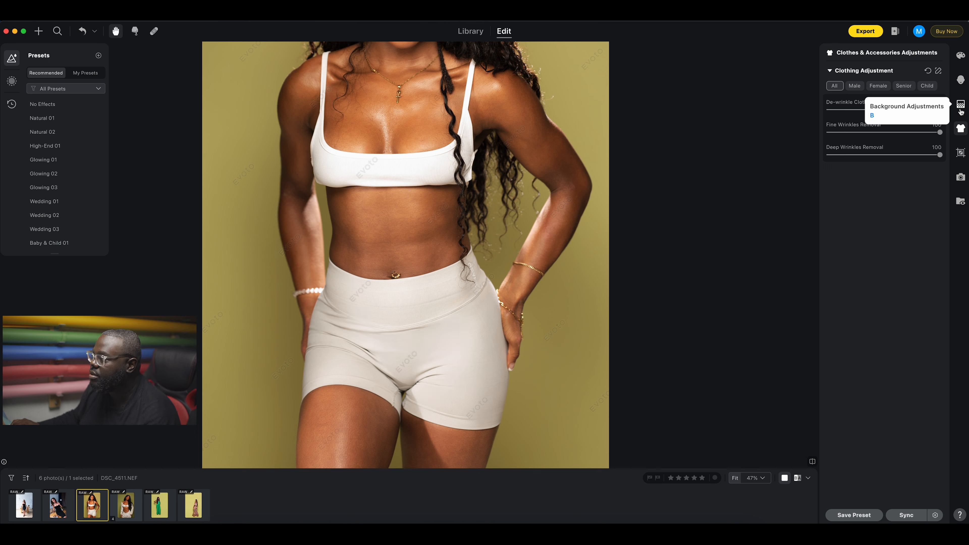
{"action": "left_click_drag", "start_coordinate": [453, 322], "coordinate": [462, 346]}
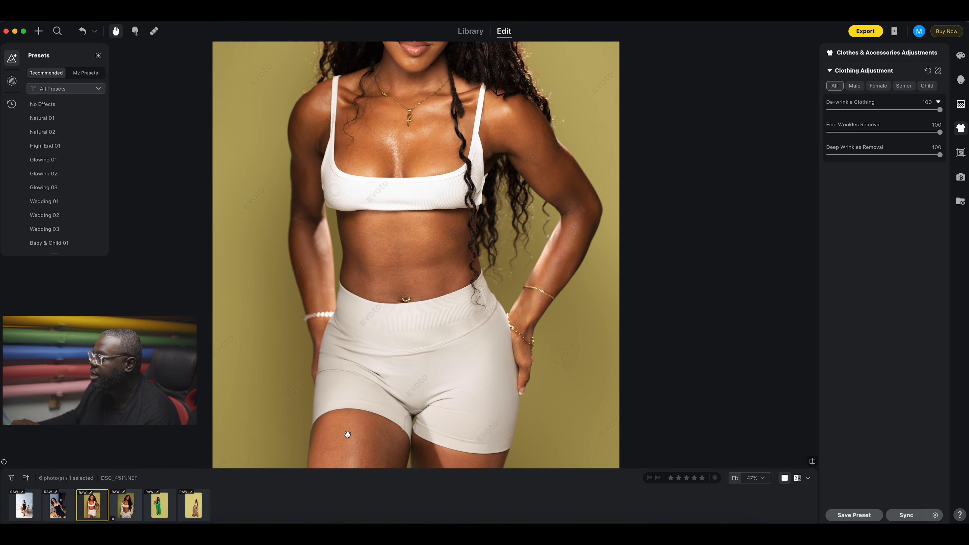
{"action": "left_click_drag", "start_coordinate": [450, 388], "coordinate": [473, 397]}
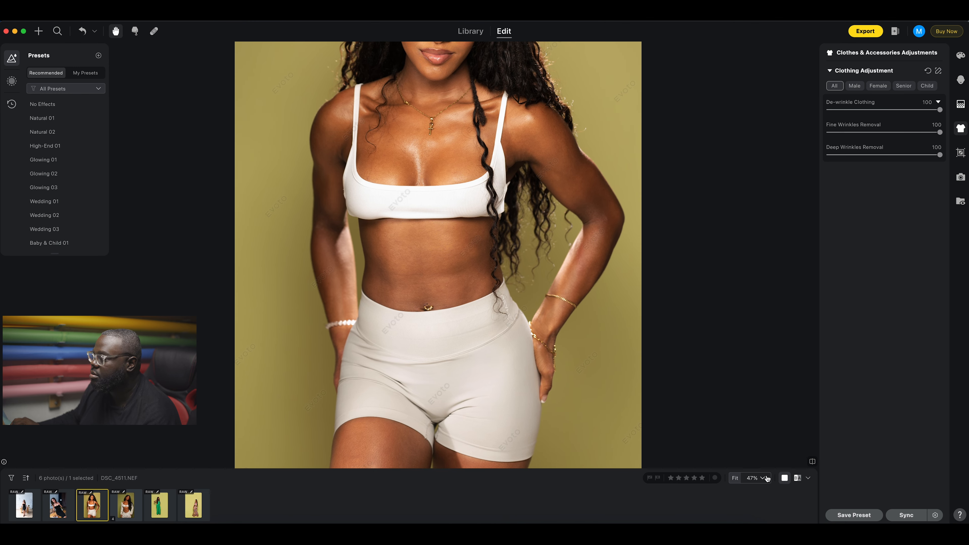
{"action": "left_click", "coordinate": [813, 465]}
{"action": "left_click", "coordinate": [812, 465]}
{"action": "left_click", "coordinate": [812, 465]}
{"action": "left_click", "coordinate": [813, 464]}
{"action": "left_click", "coordinate": [813, 464]}
{"action": "left_click", "coordinate": [812, 464]}
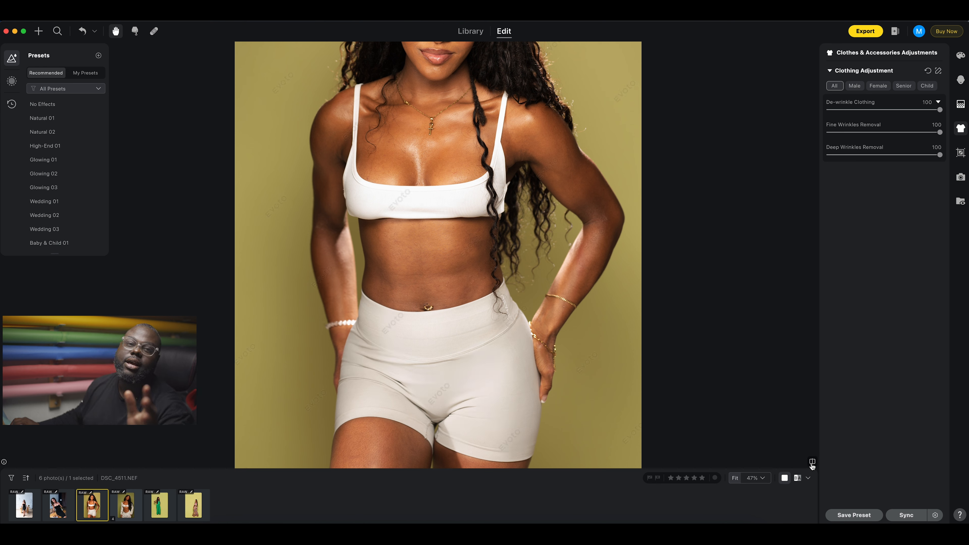